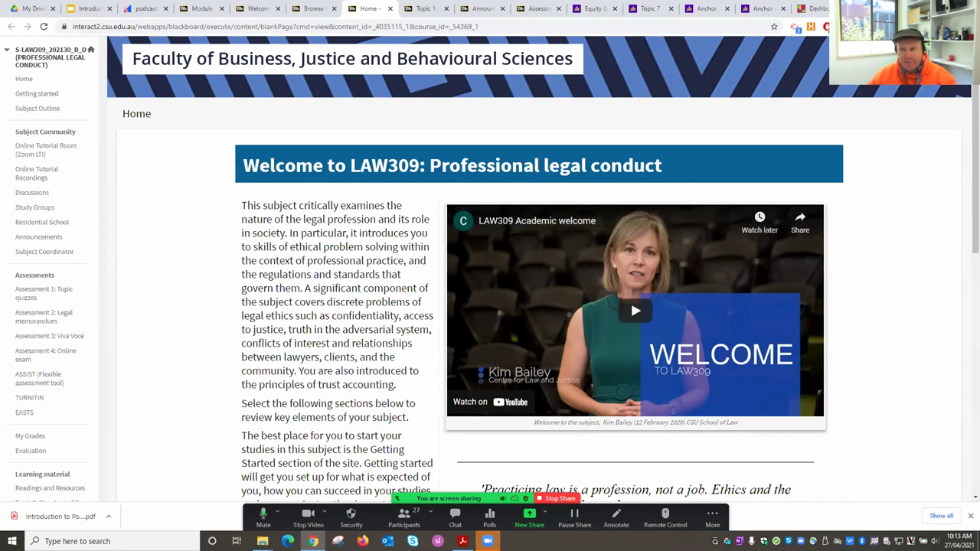
Step: Open the Anchor dashboard of the Charles Sturt Stories podcast in a new browser tab
{"action": "key", "text": "ctrl+t"}
{"action": "type", "text": "anchor"}
{"action": "key", "text": "Return"}
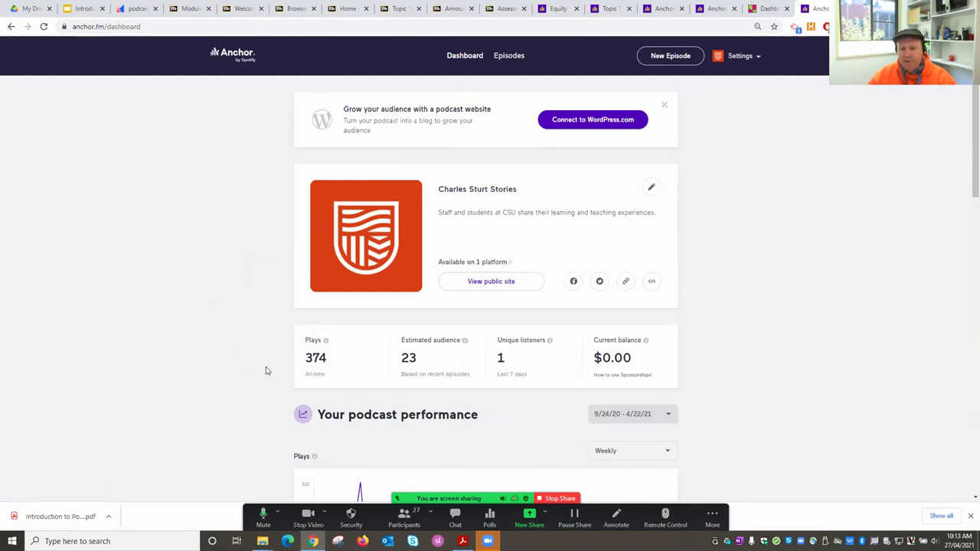
{"action": "scroll", "coordinate": [212, 372], "scroll_direction": "down", "scroll_amount": 1}
{"action": "scroll", "coordinate": [213, 379], "scroll_direction": "up", "scroll_amount": 1}
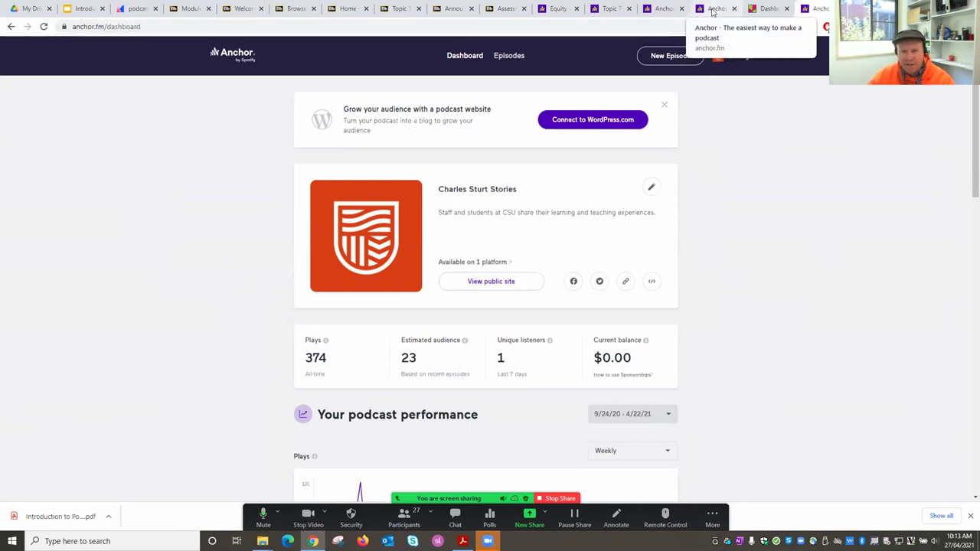
Step: Switch to the Equity & Trusts podcast page on Anchor and look through its episode list
{"action": "left_click", "coordinate": [560, 10]}
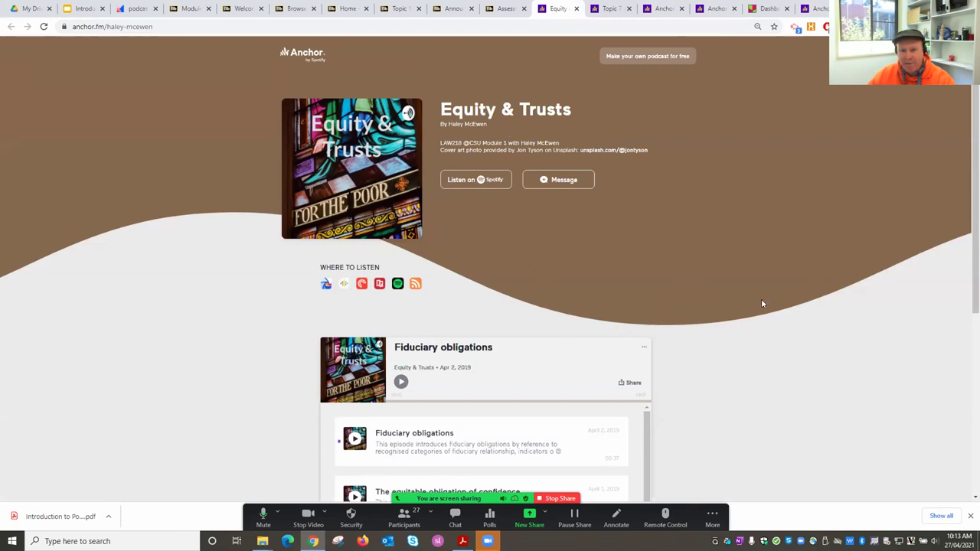
{"action": "scroll", "coordinate": [761, 302], "scroll_direction": "down", "scroll_amount": 1}
{"action": "scroll", "coordinate": [794, 273], "scroll_direction": "up", "scroll_amount": 1}
{"action": "scroll", "coordinate": [795, 273], "scroll_direction": "down", "scroll_amount": 3}
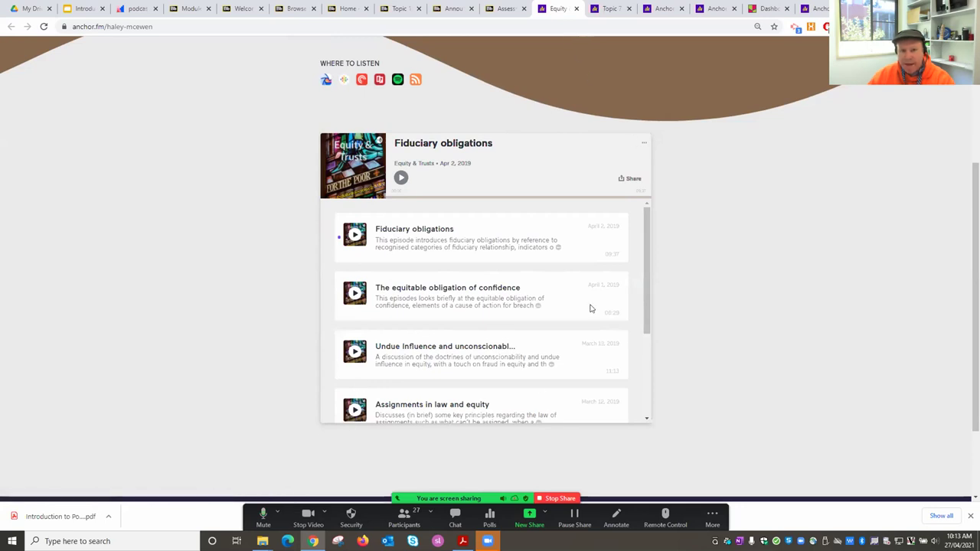
{"action": "scroll", "coordinate": [559, 359], "scroll_direction": "up", "scroll_amount": 1}
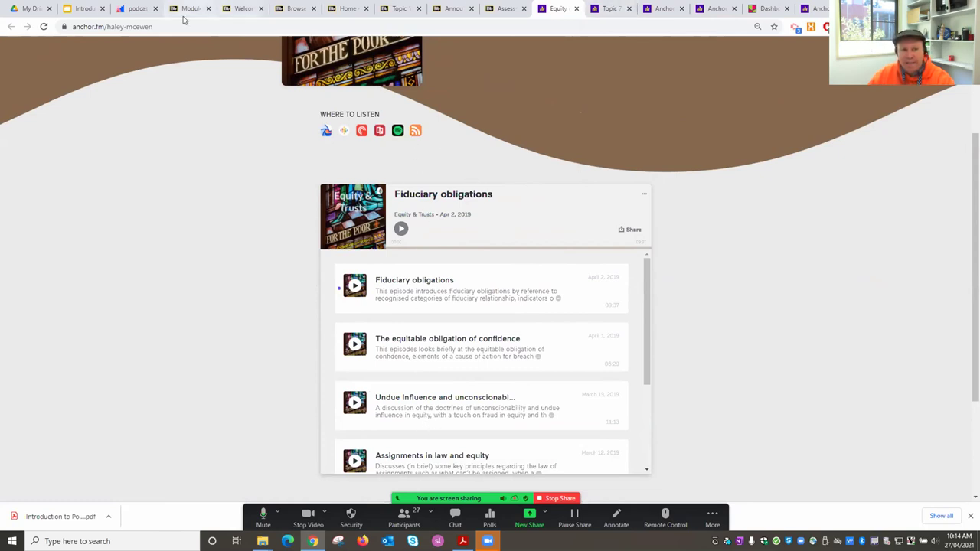
Step: Open the LAW309 subject site's Announcements, and switch to the already open LAW217 Civil Procedure announcements page
{"action": "left_click", "coordinate": [344, 9]}
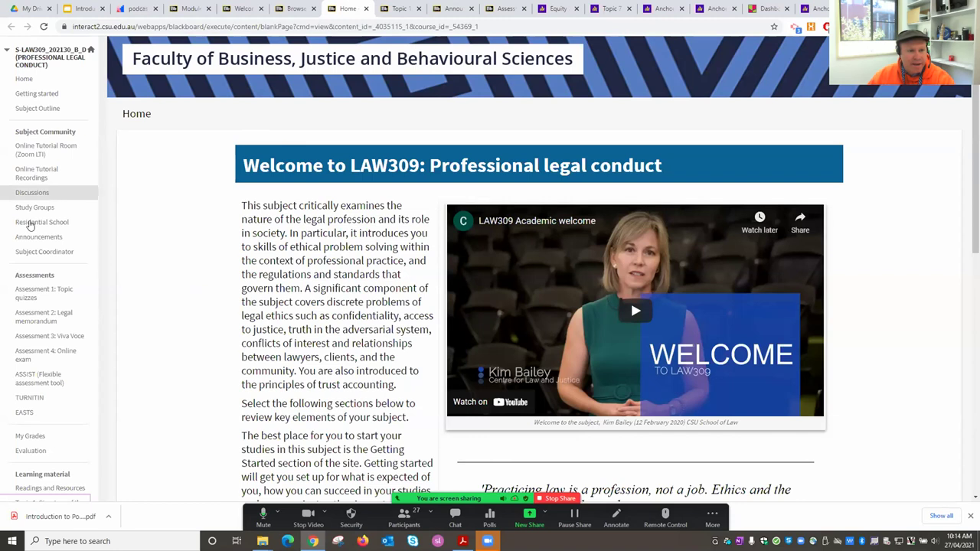
{"action": "left_click", "coordinate": [55, 237]}
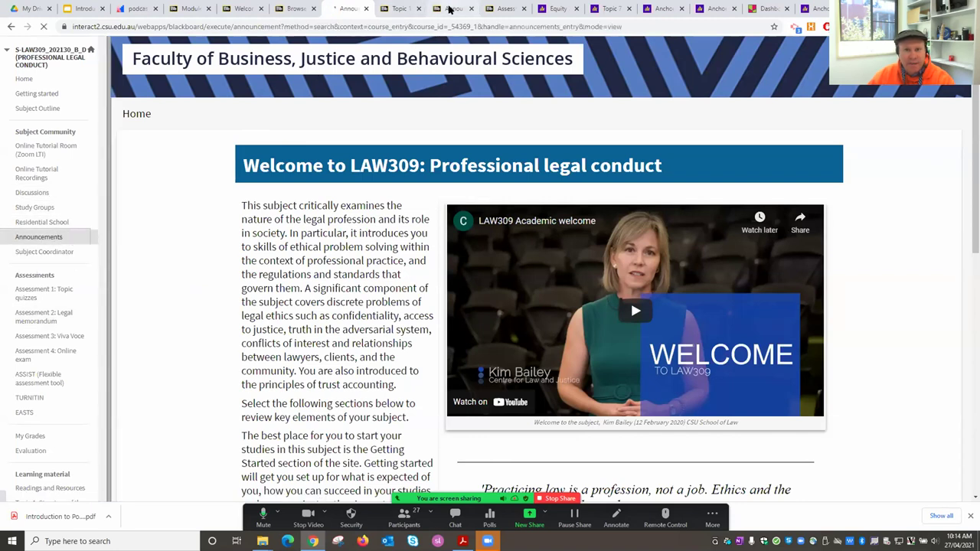
{"action": "left_click", "coordinate": [450, 9]}
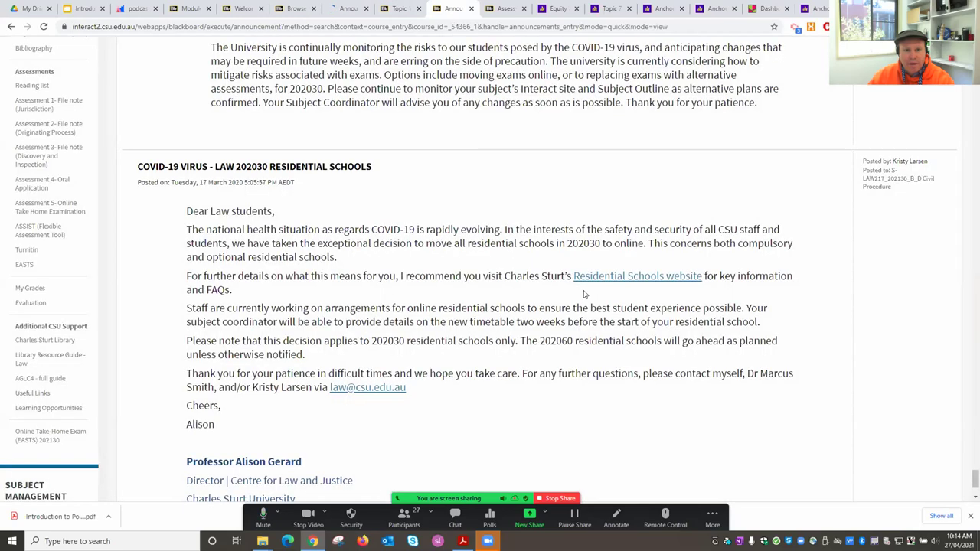
Step: Find the Week 3 announcement on limitation periods, model litigants and overriding purpose among the LAW217 announcements
{"action": "scroll", "coordinate": [570, 297], "scroll_direction": "down", "scroll_amount": 3}
{"action": "scroll", "coordinate": [570, 297], "scroll_direction": "up", "scroll_amount": 8}
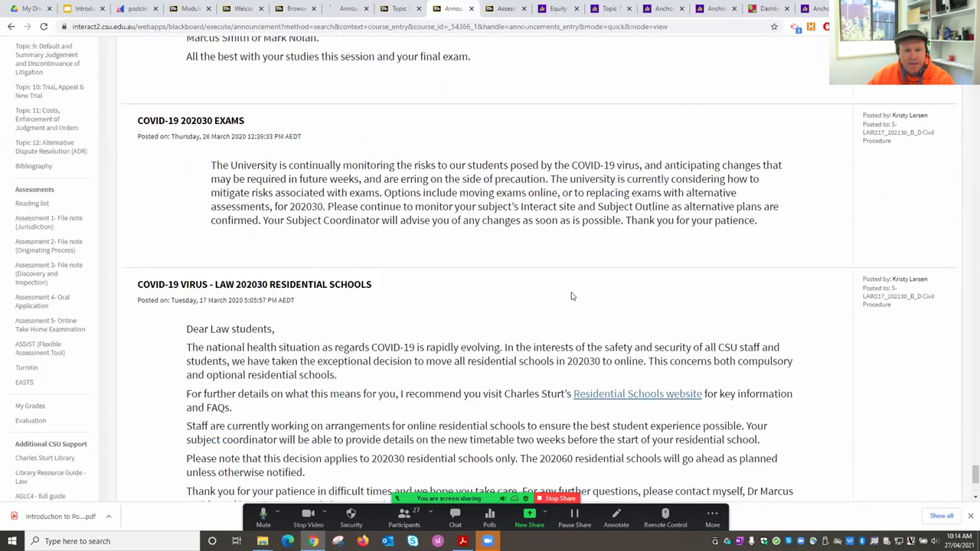
{"action": "scroll", "coordinate": [570, 297], "scroll_direction": "up", "scroll_amount": 20}
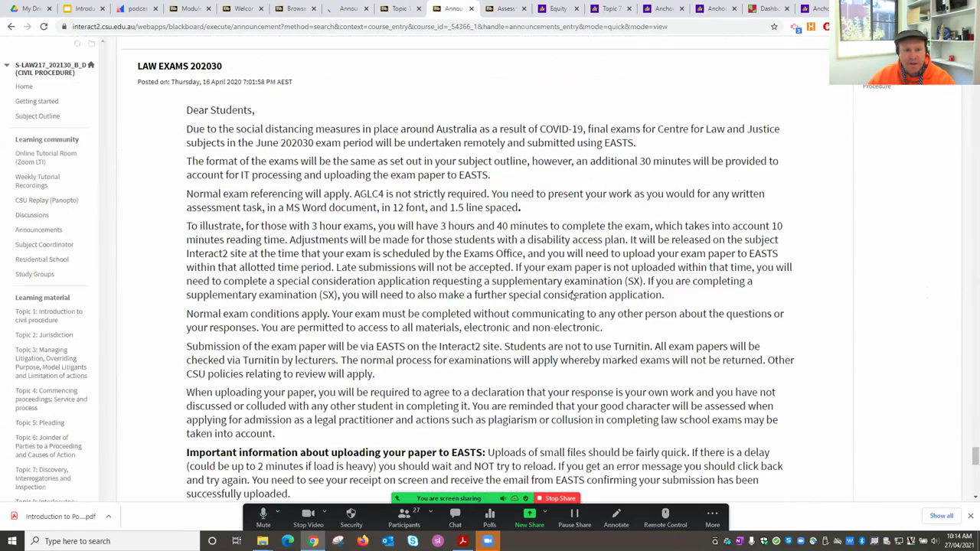
{"action": "scroll", "coordinate": [570, 297], "scroll_direction": "up", "scroll_amount": 20}
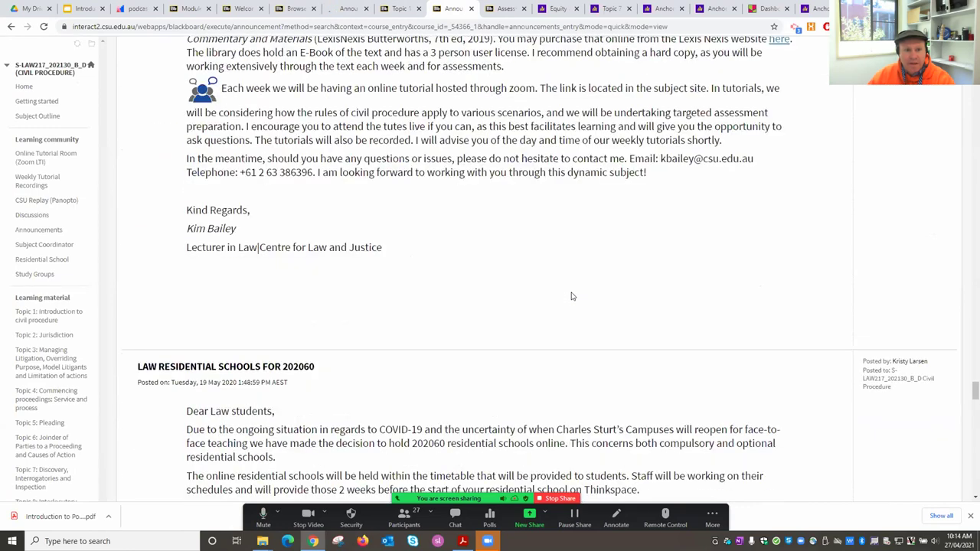
{"action": "scroll", "coordinate": [570, 297], "scroll_direction": "up", "scroll_amount": 20}
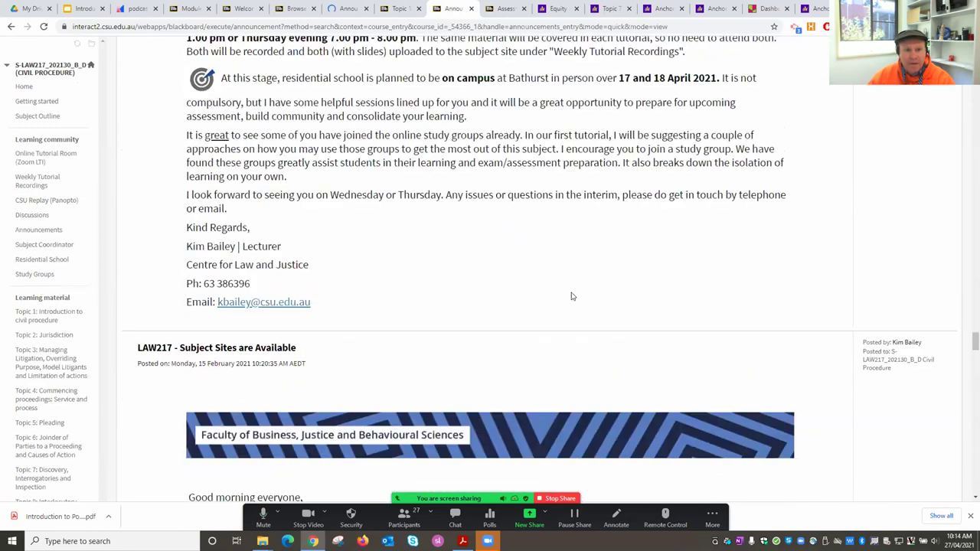
{"action": "scroll", "coordinate": [570, 297], "scroll_direction": "up", "scroll_amount": 18}
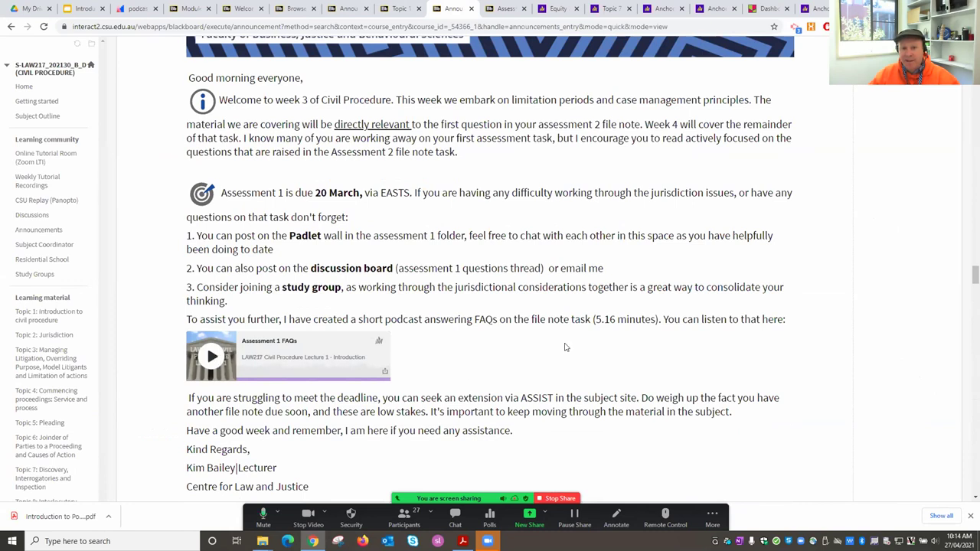
{"action": "scroll", "coordinate": [565, 347], "scroll_direction": "up", "scroll_amount": 1}
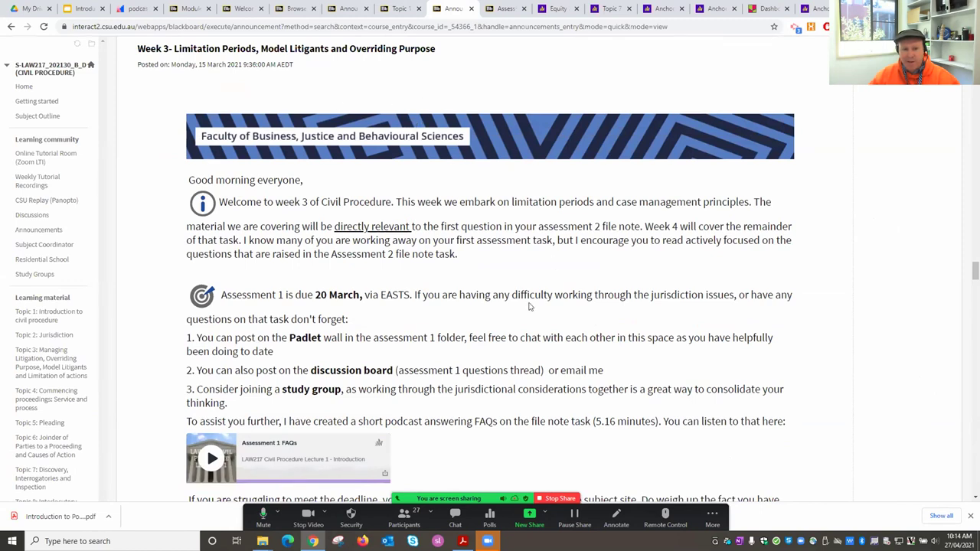
Step: Briefly play the Assessment 1 FAQs podcast embedded in the Week 3 announcement and pause it
{"action": "scroll", "coordinate": [361, 349], "scroll_direction": "down", "scroll_amount": 1}
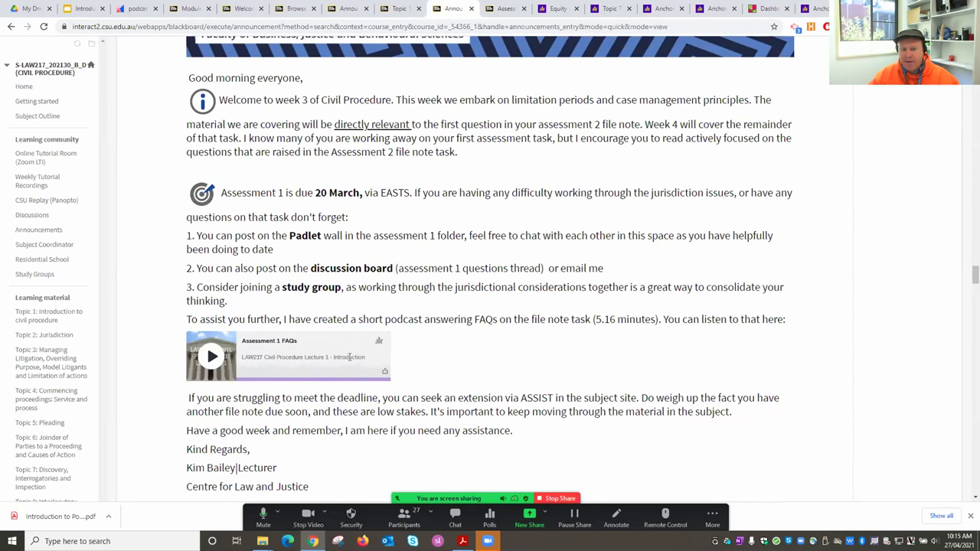
{"action": "left_click", "coordinate": [212, 357]}
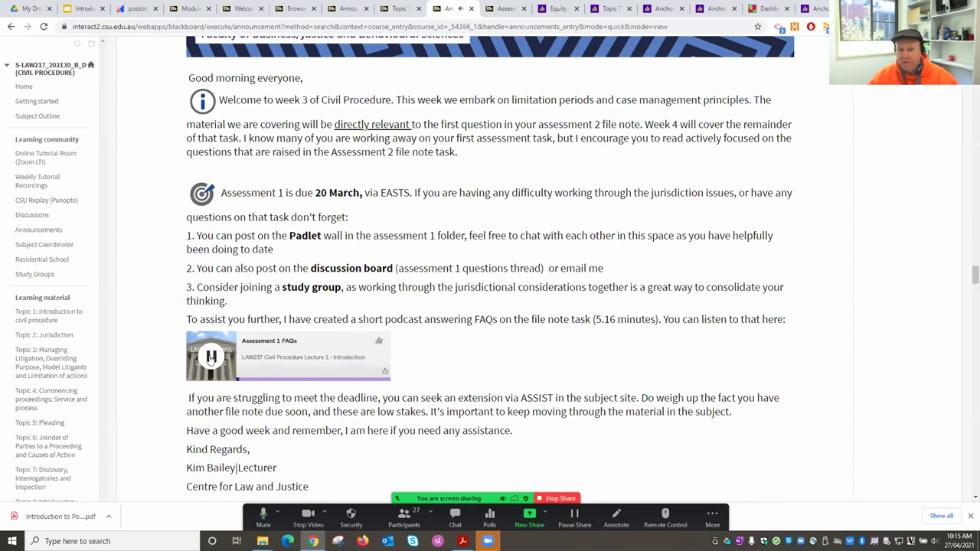
{"action": "left_click", "coordinate": [211, 357]}
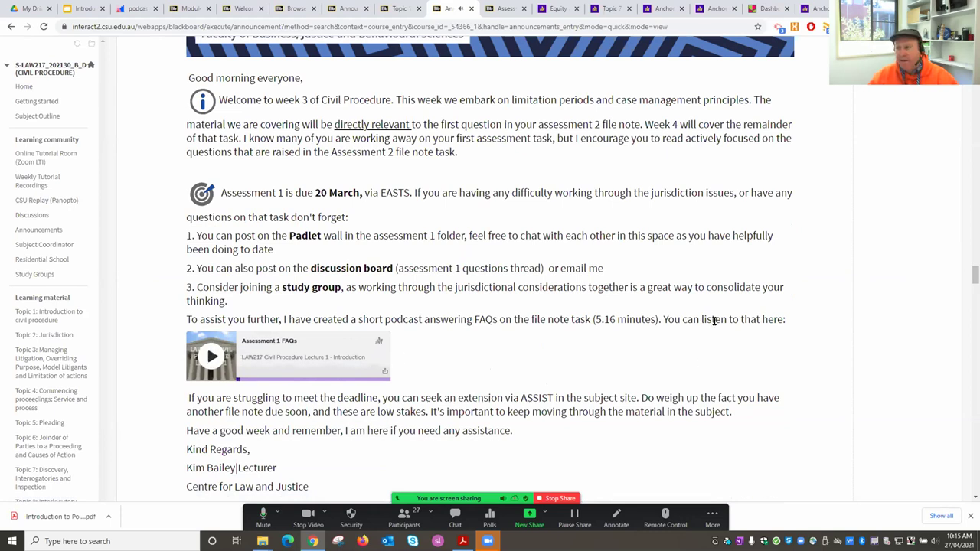
Step: Examine how the Week 3 announcement presents the assessment advice around its embedded Assessment 1 FAQs podcast
{"action": "scroll", "coordinate": [714, 322], "scroll_direction": "up", "scroll_amount": 1}
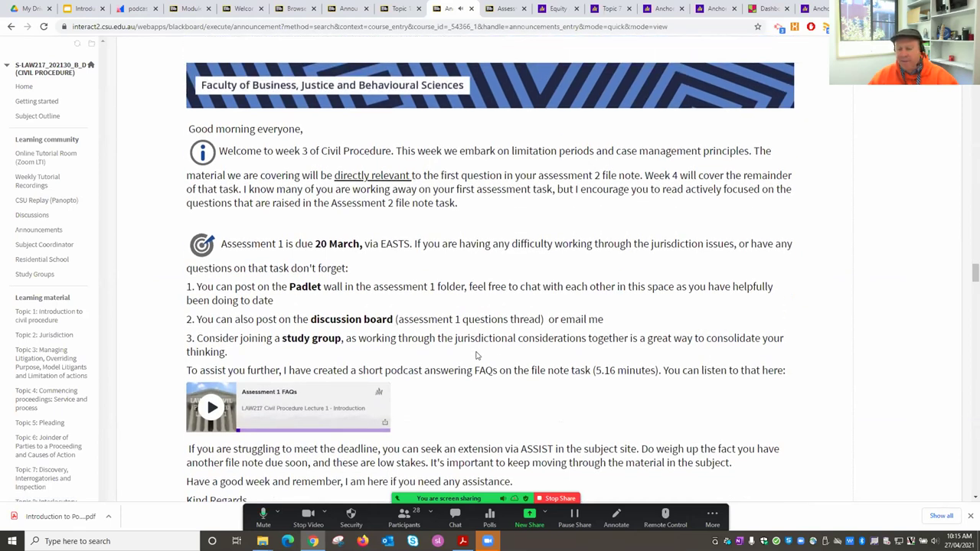
{"action": "scroll", "coordinate": [247, 304], "scroll_direction": "down", "scroll_amount": 2}
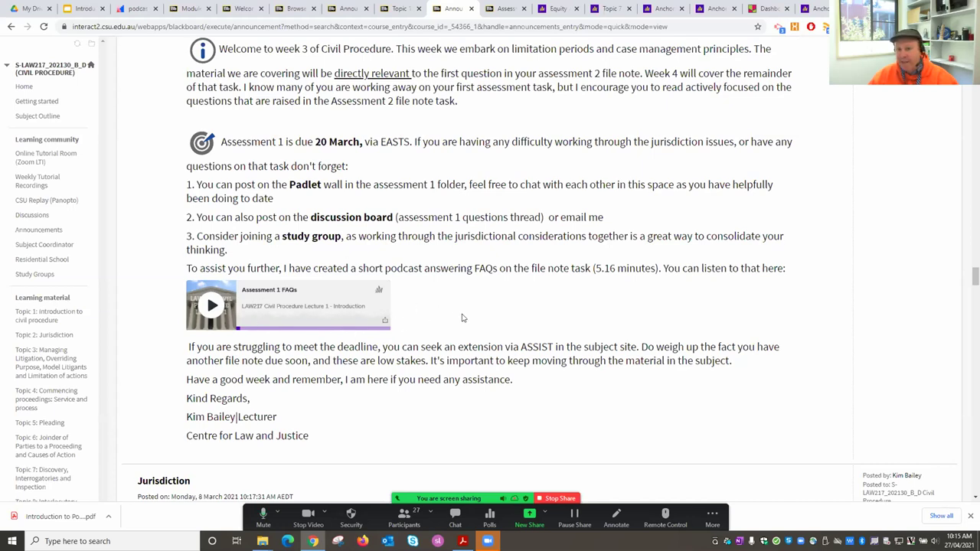
{"action": "scroll", "coordinate": [461, 318], "scroll_direction": "up", "scroll_amount": 1}
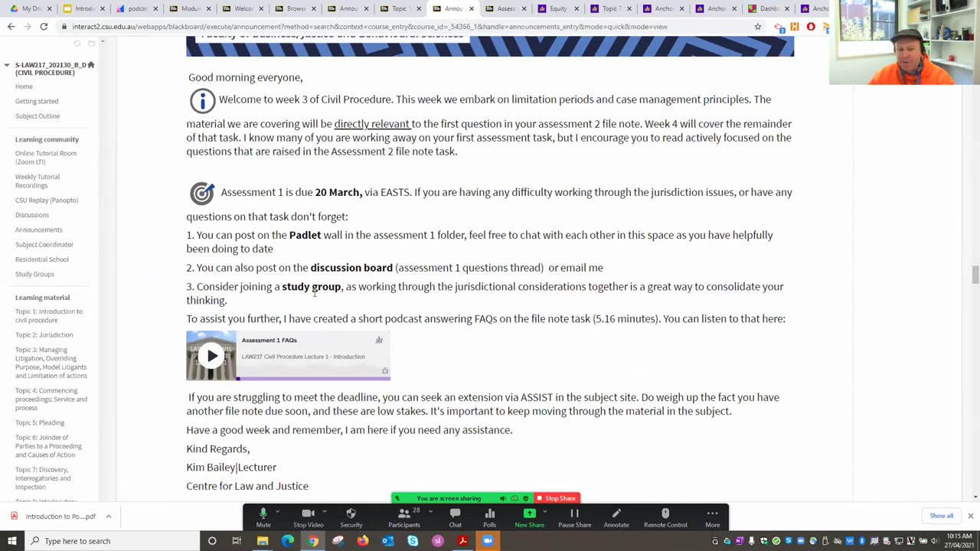
{"action": "scroll", "coordinate": [322, 276], "scroll_direction": "down", "scroll_amount": 2}
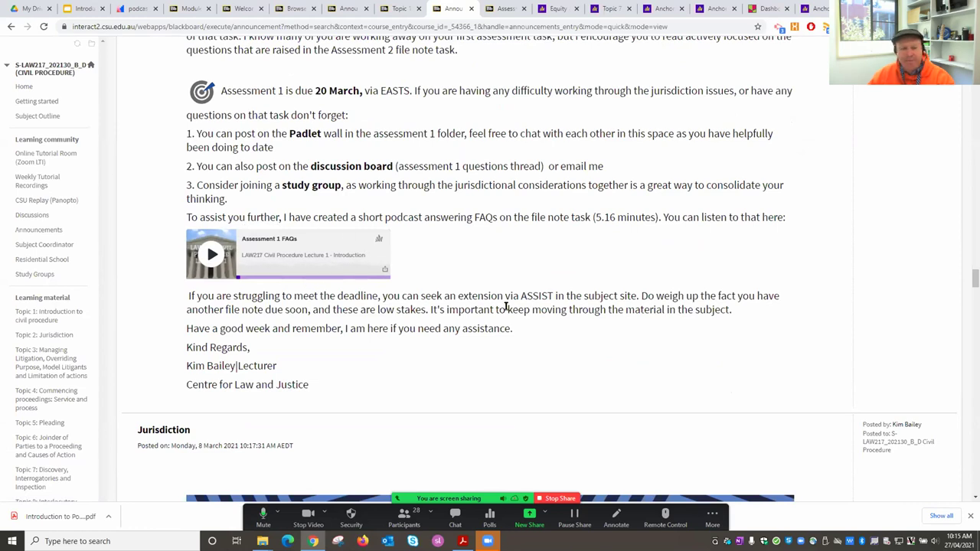
{"action": "scroll", "coordinate": [546, 312], "scroll_direction": "down", "scroll_amount": 1}
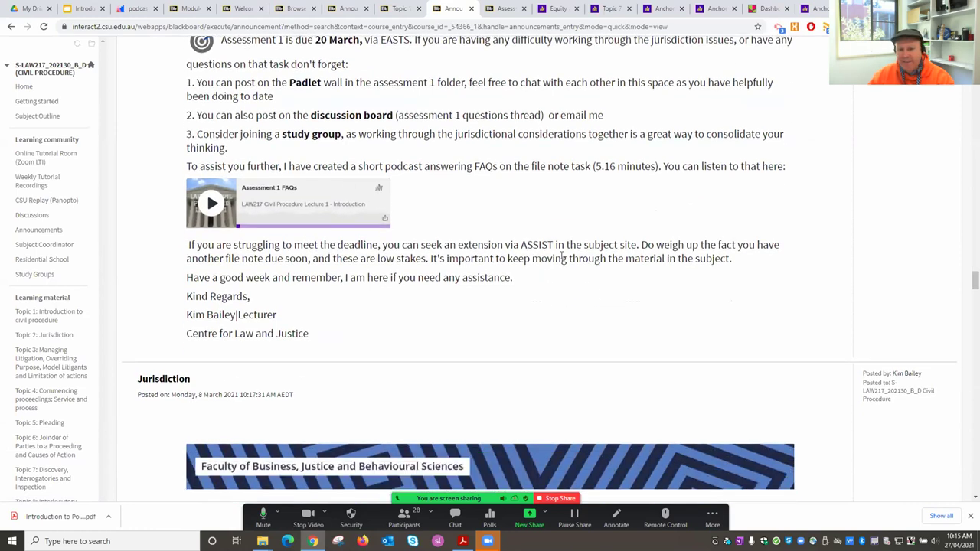
{"action": "scroll", "coordinate": [434, 294], "scroll_direction": "down", "scroll_amount": 2}
{"action": "scroll", "coordinate": [449, 210], "scroll_direction": "up", "scroll_amount": 2}
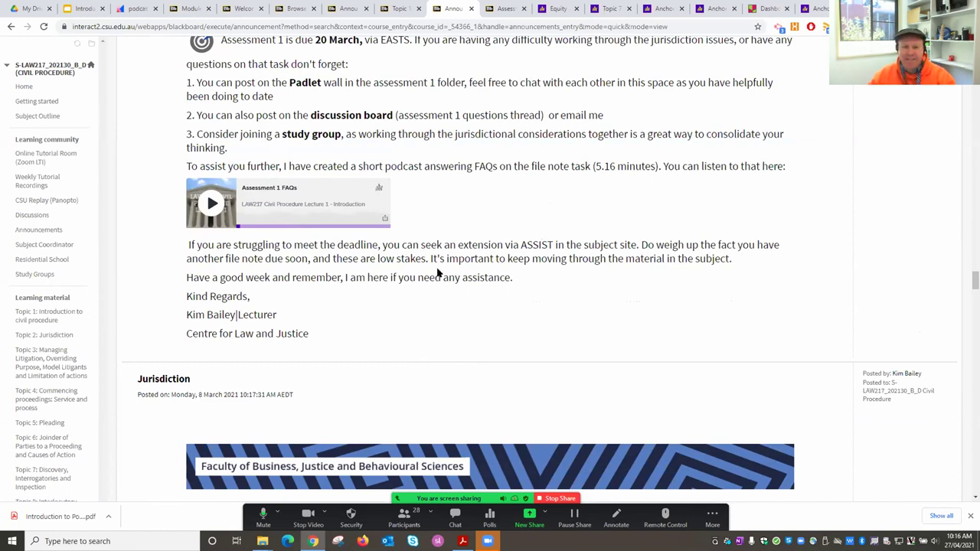
{"action": "scroll", "coordinate": [438, 272], "scroll_direction": "up", "scroll_amount": 1}
{"action": "scroll", "coordinate": [437, 273], "scroll_direction": "up", "scroll_amount": 2}
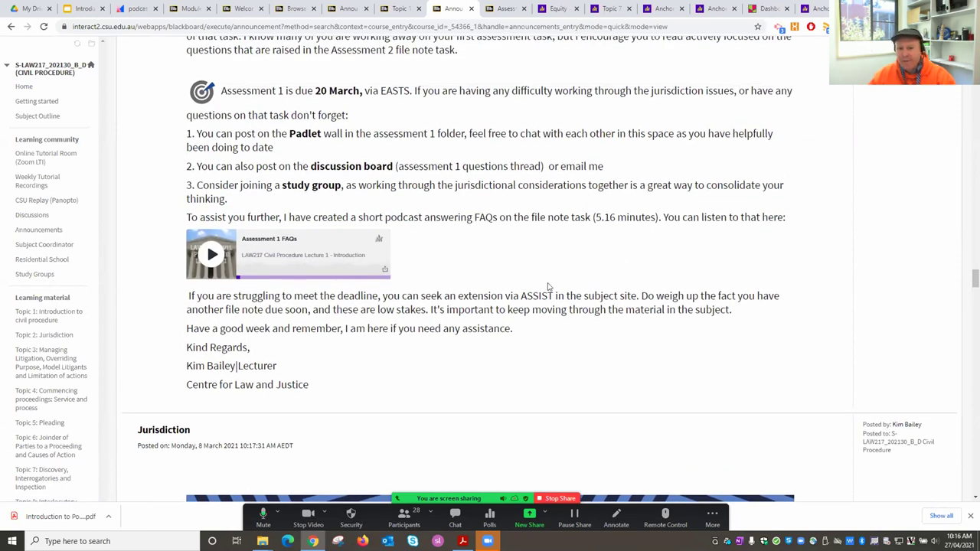
{"action": "scroll", "coordinate": [548, 287], "scroll_direction": "up", "scroll_amount": 3}
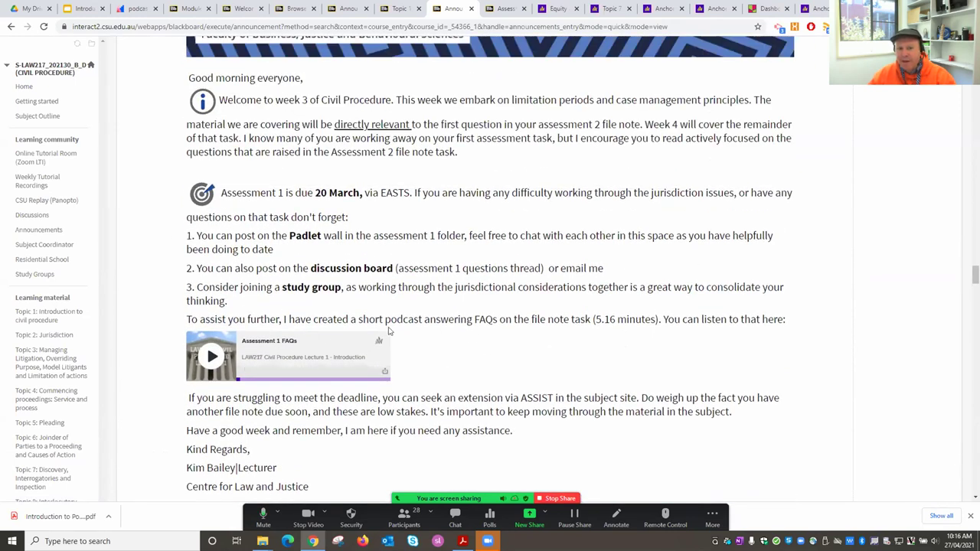
{"action": "scroll", "coordinate": [436, 274], "scroll_direction": "up", "scroll_amount": 1}
{"action": "scroll", "coordinate": [413, 275], "scroll_direction": "up", "scroll_amount": 3}
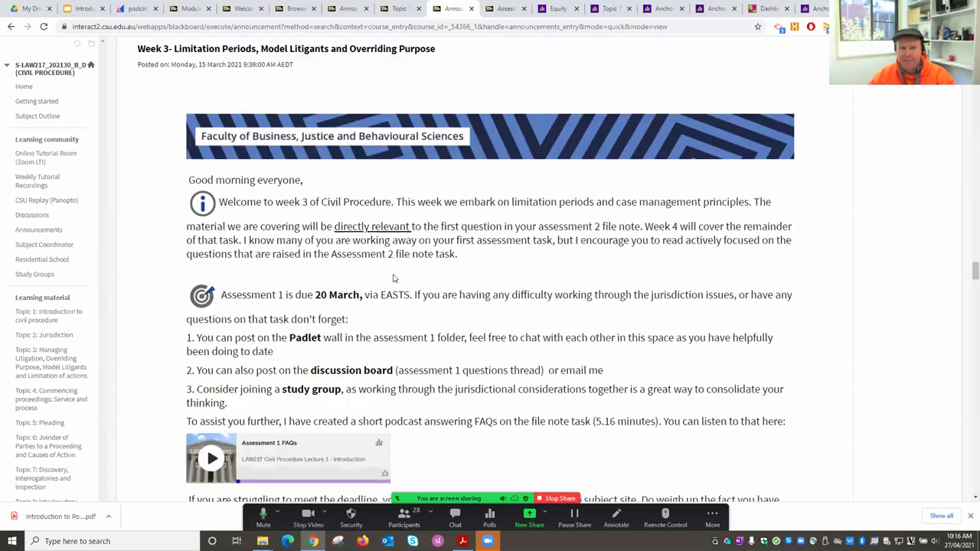
{"action": "scroll", "coordinate": [394, 278], "scroll_direction": "down", "scroll_amount": 1}
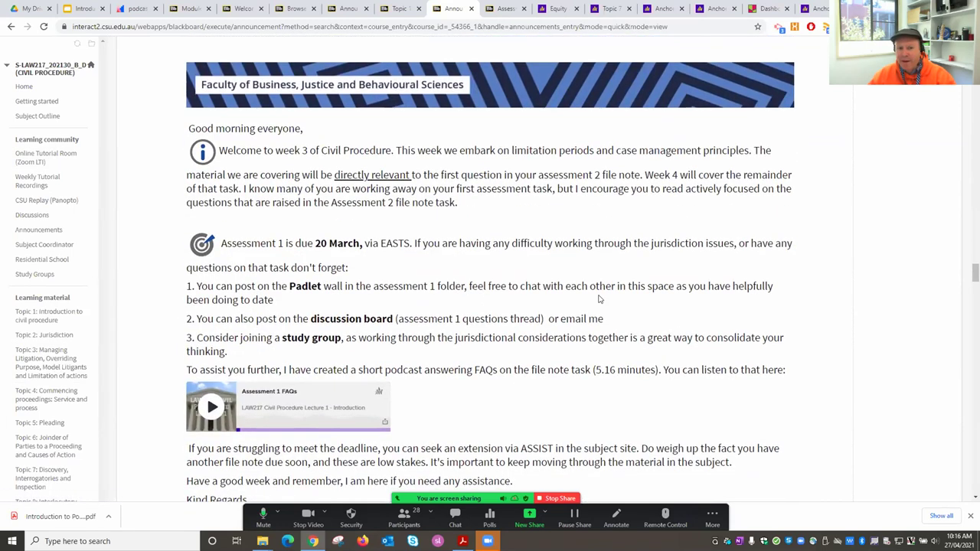
{"action": "scroll", "coordinate": [616, 122], "scroll_direction": "down", "scroll_amount": 1}
{"action": "scroll", "coordinate": [615, 168], "scroll_direction": "up", "scroll_amount": 1}
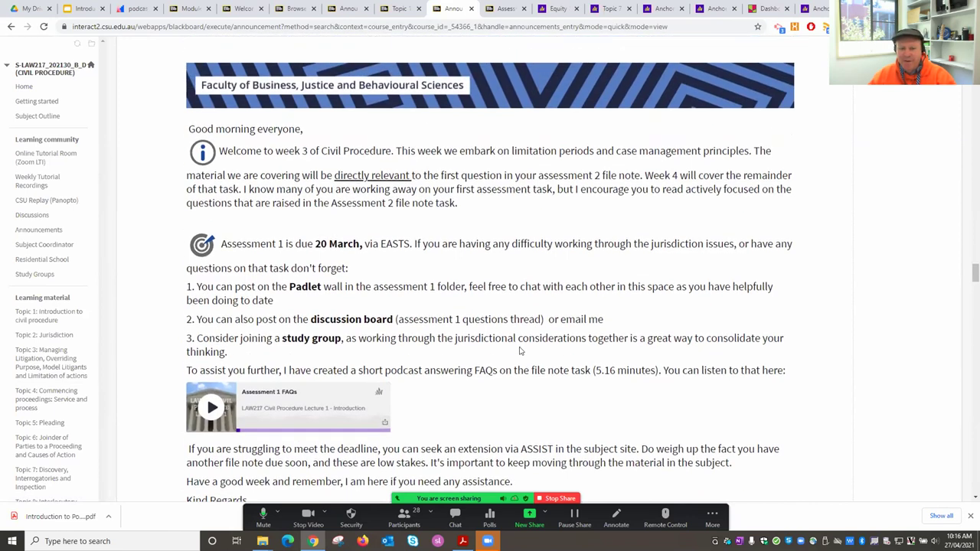
{"action": "scroll", "coordinate": [175, 332], "scroll_direction": "down", "scroll_amount": 1}
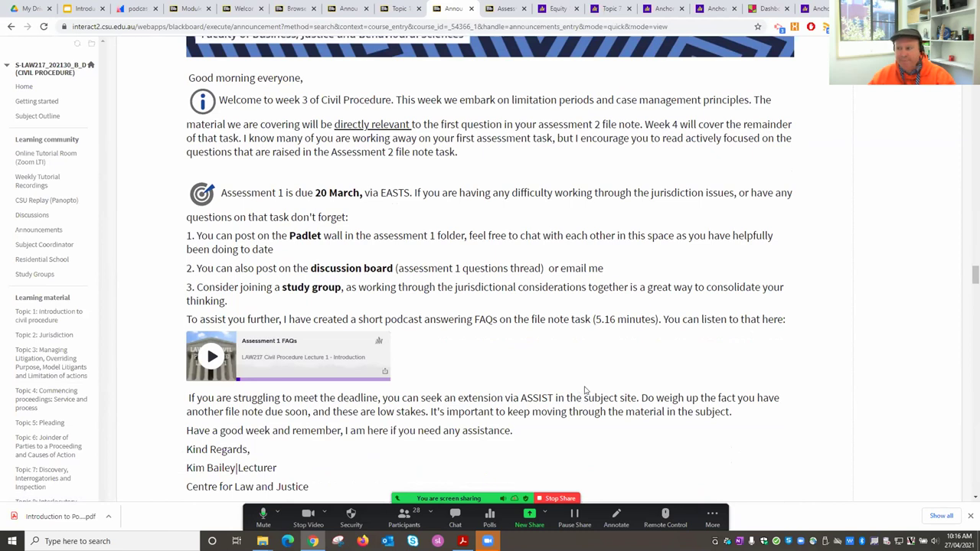
{"action": "scroll", "coordinate": [593, 304], "scroll_direction": "up", "scroll_amount": 3}
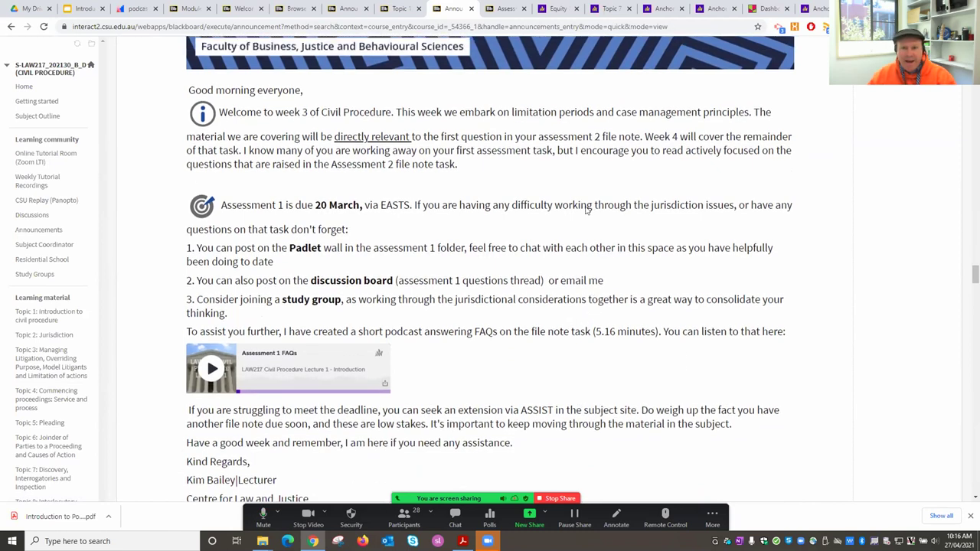
Step: Play the Topic 7 - Discovery and Inspection podcast from the Helpful material post on the Assessment 3 Q&A Padlet wall
{"action": "left_click", "coordinate": [501, 12]}
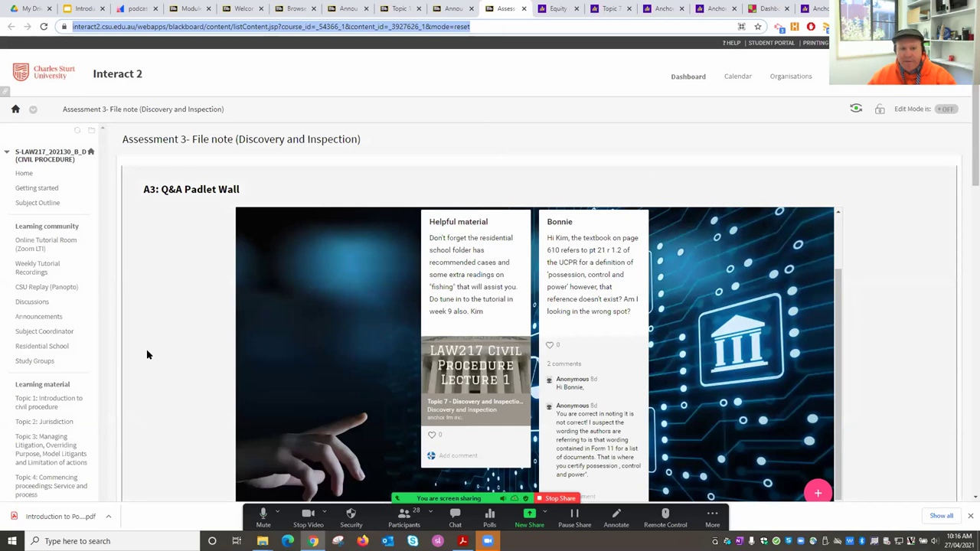
{"action": "scroll", "coordinate": [147, 355], "scroll_direction": "down", "scroll_amount": 2}
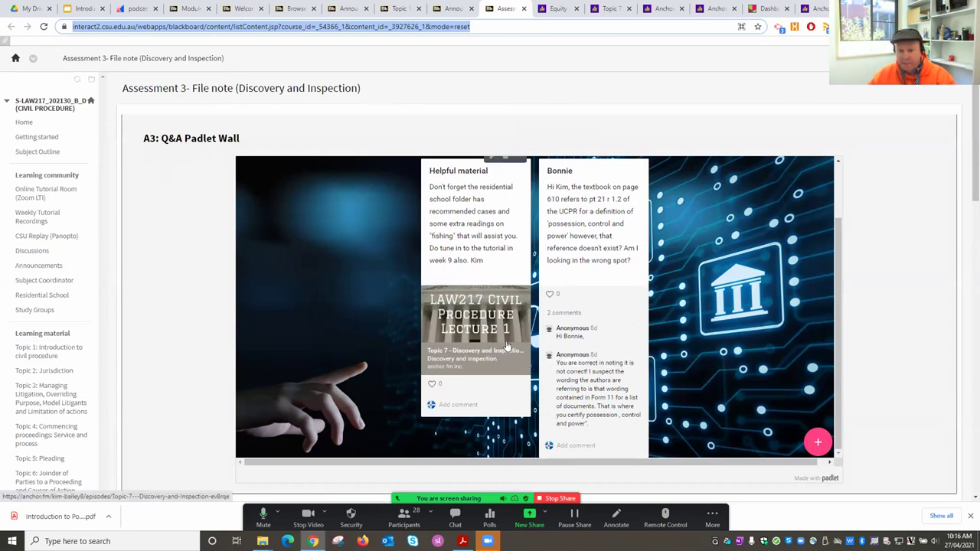
{"action": "left_click", "coordinate": [463, 323]}
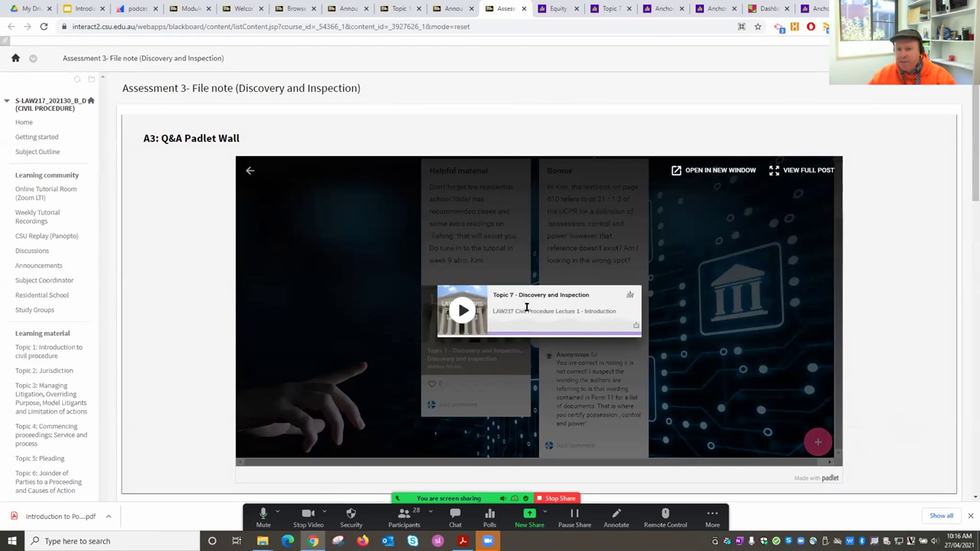
{"action": "left_click", "coordinate": [462, 310]}
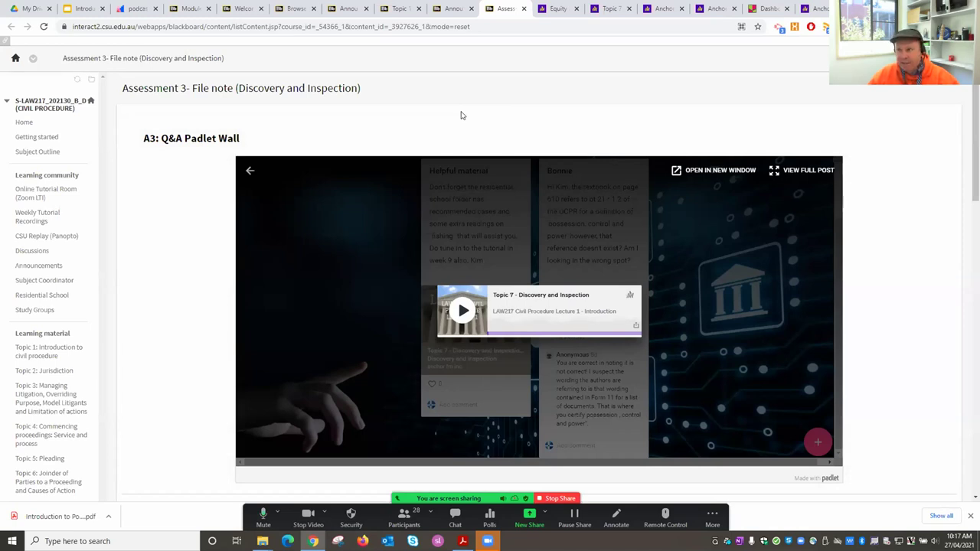
Step: Open Topic 1: Introduction to civil procedure in the LAW217 learning material
{"action": "left_click", "coordinate": [17, 351]}
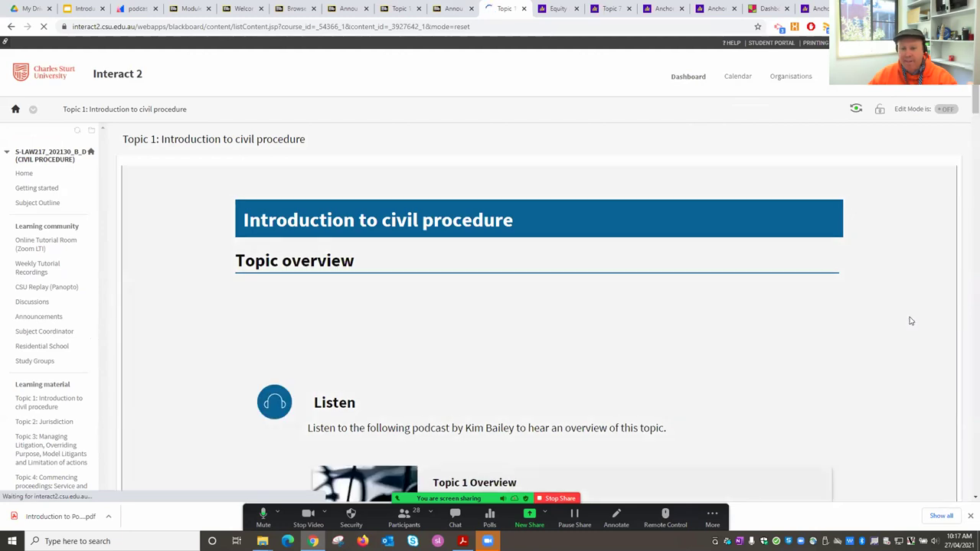
Step: Briefly play the Topic 1 Overview podcast embedded in the Listen section of the topic overview and pause it
{"action": "scroll", "coordinate": [911, 320], "scroll_direction": "down", "scroll_amount": 3}
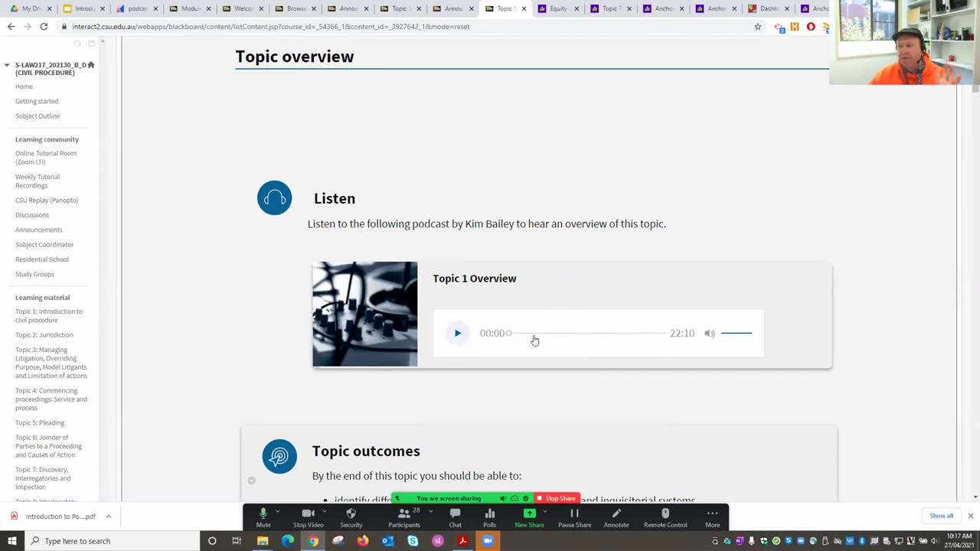
{"action": "left_click", "coordinate": [458, 335]}
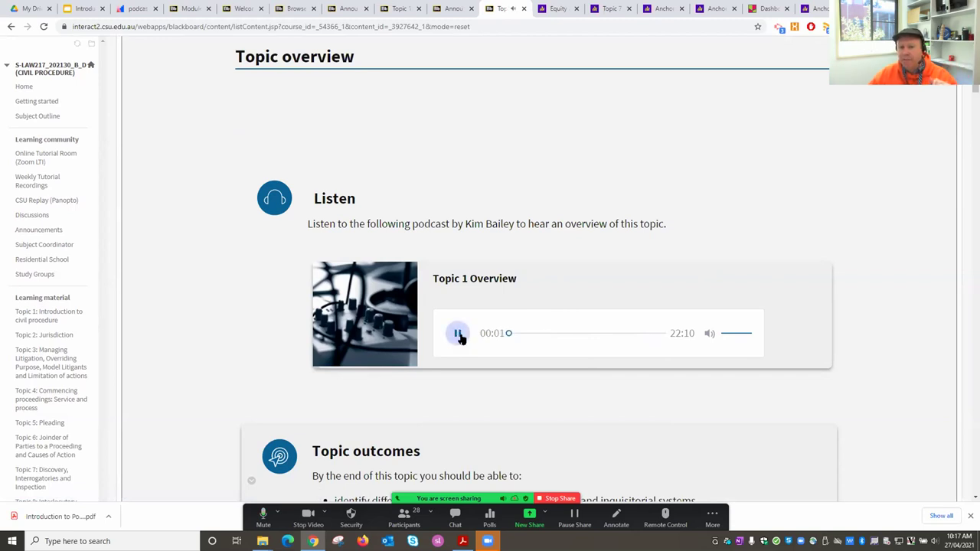
{"action": "left_click", "coordinate": [460, 337]}
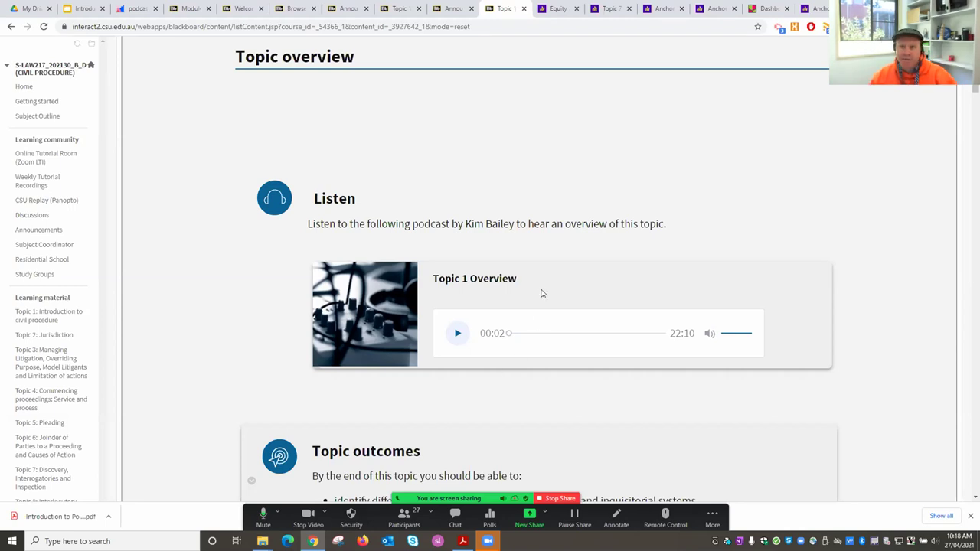
Step: Examine the public Anchor pages of Equity & Trusts and LAW217 Civil Procedure, including the full LAW217 episode list
{"action": "left_click", "coordinate": [558, 9]}
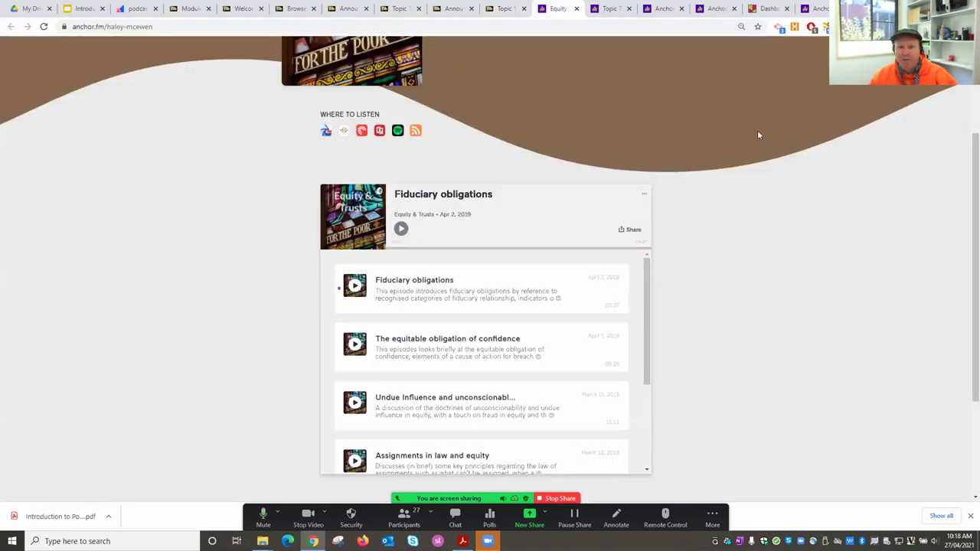
{"action": "left_click", "coordinate": [610, 8]}
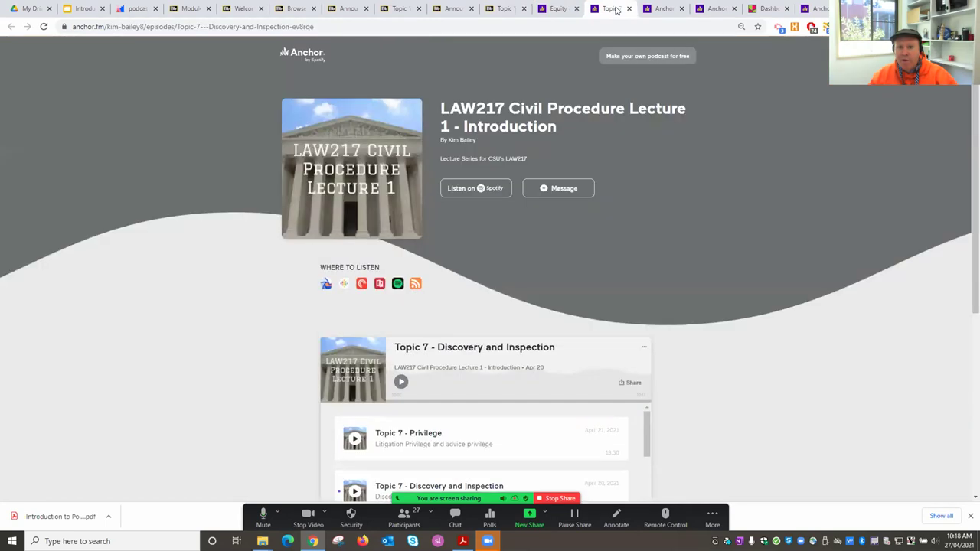
{"action": "scroll", "coordinate": [831, 265], "scroll_direction": "down", "scroll_amount": 1}
{"action": "scroll", "coordinate": [831, 265], "scroll_direction": "up", "scroll_amount": 1}
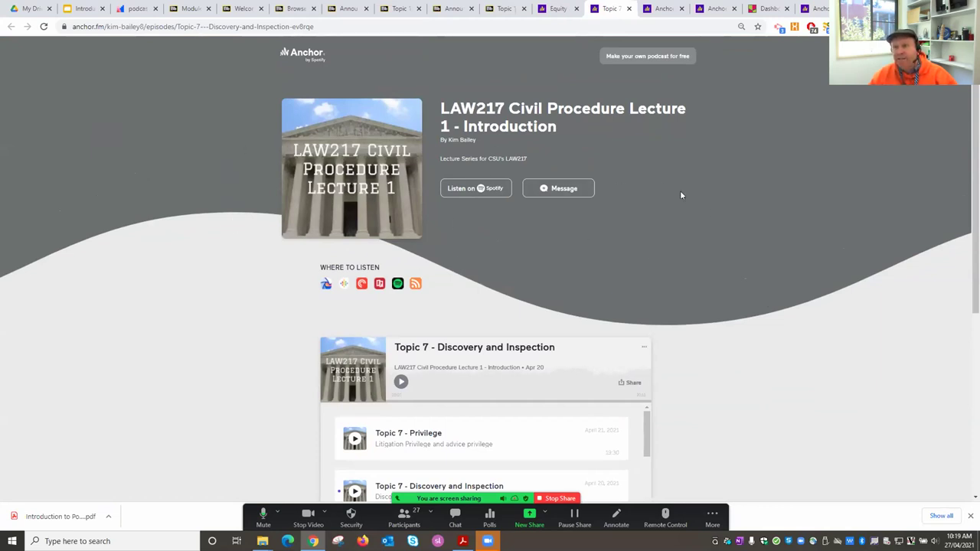
{"action": "scroll", "coordinate": [764, 237], "scroll_direction": "down", "scroll_amount": 2}
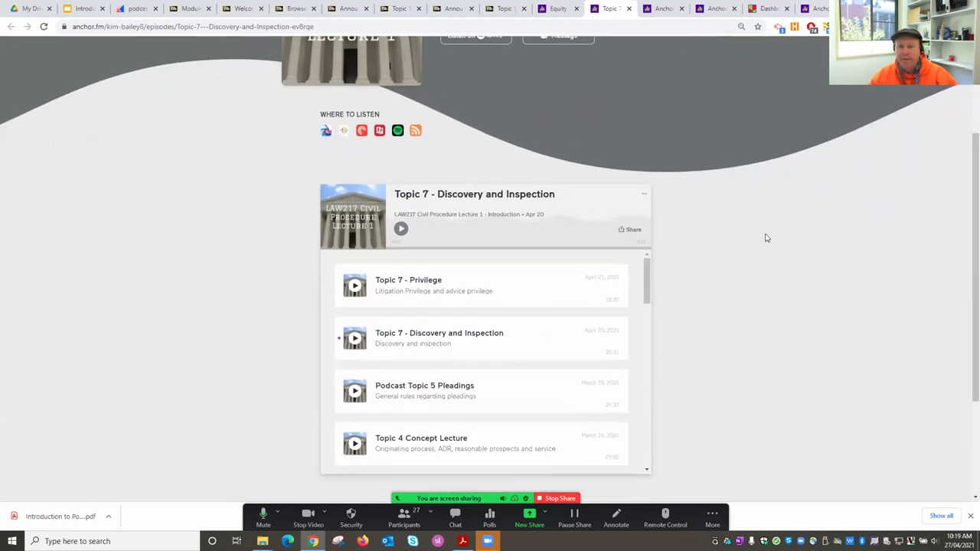
{"action": "scroll", "coordinate": [764, 237], "scroll_direction": "down", "scroll_amount": 1}
{"action": "left_click_drag", "start_coordinate": [646, 225], "coordinate": [646, 343]}
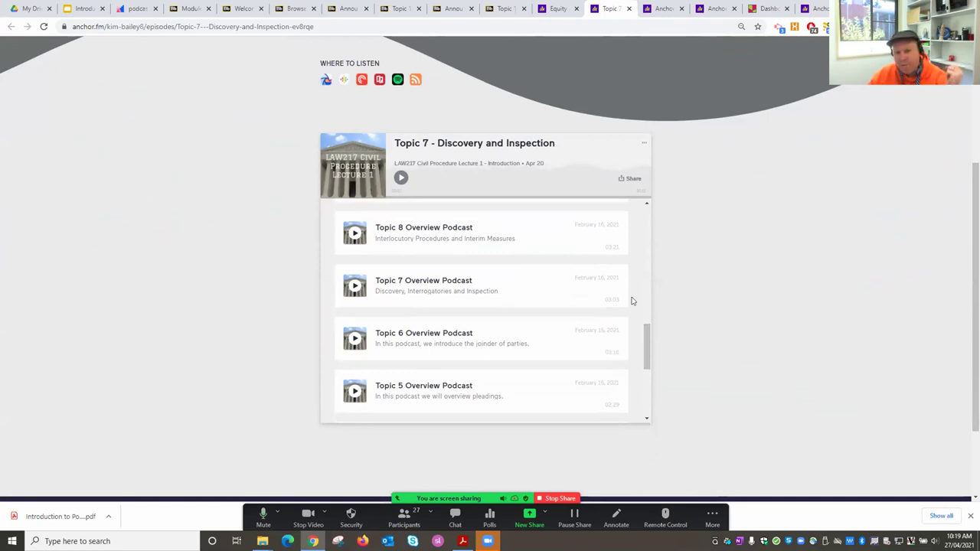
{"action": "scroll", "coordinate": [647, 352], "scroll_direction": "up", "scroll_amount": 1}
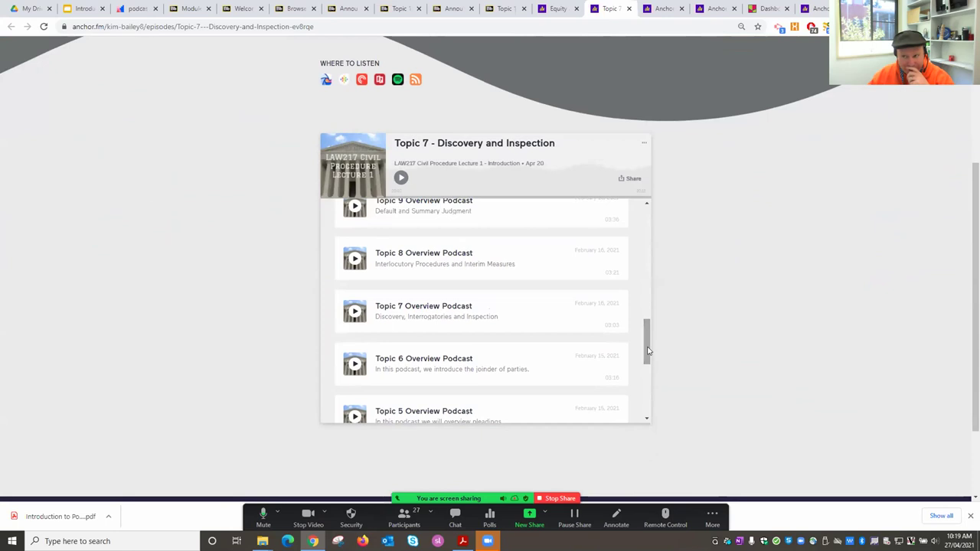
{"action": "left_click_drag", "start_coordinate": [645, 339], "coordinate": [661, 220]}
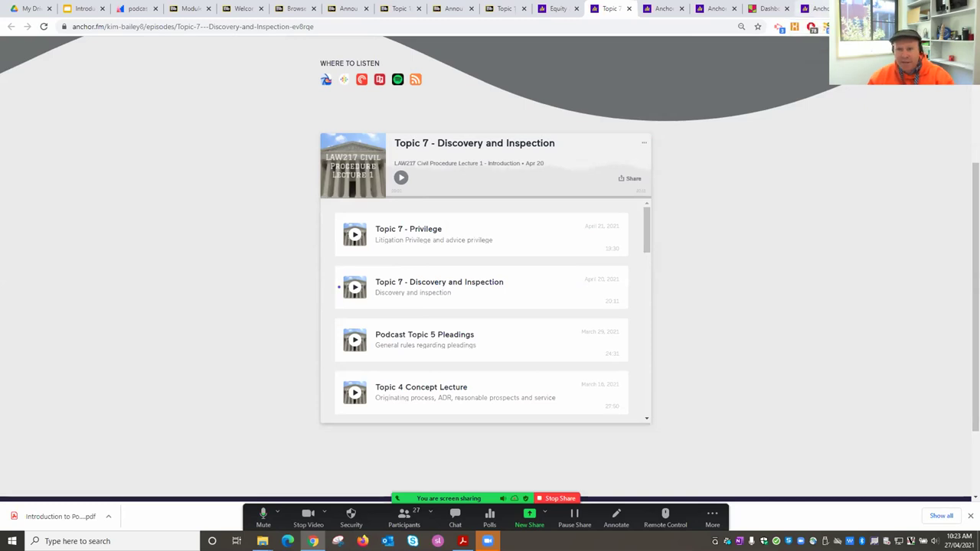
Step: Open anchor.fm in a new browser tab and start creating a new episode for Charles Sturt Stories
{"action": "key", "text": "ctrl+t"}
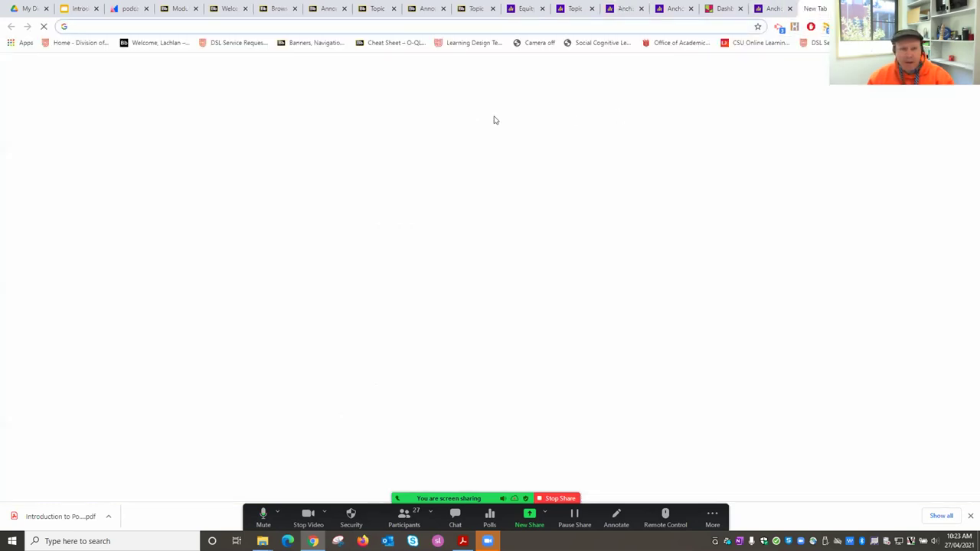
{"action": "type", "text": "anchor.fm"}
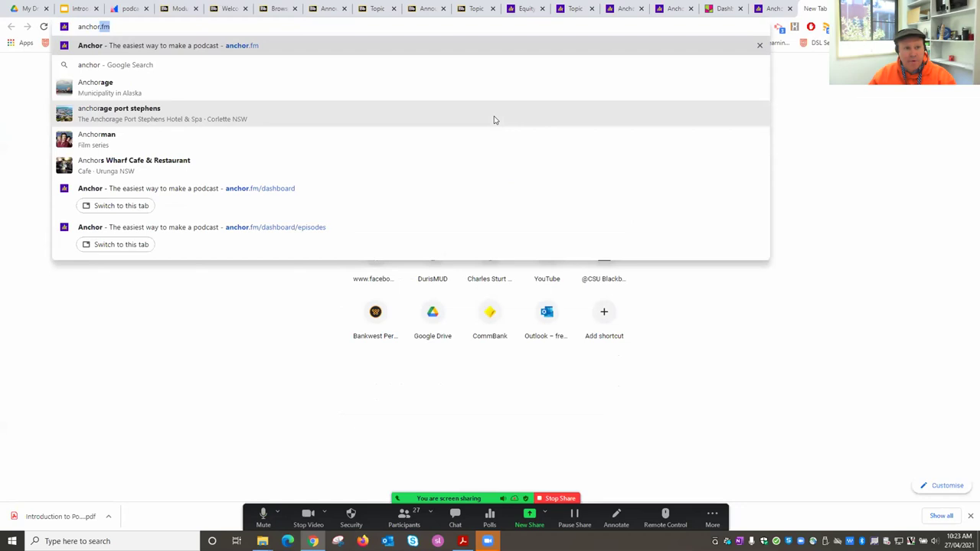
{"action": "key", "text": "Return"}
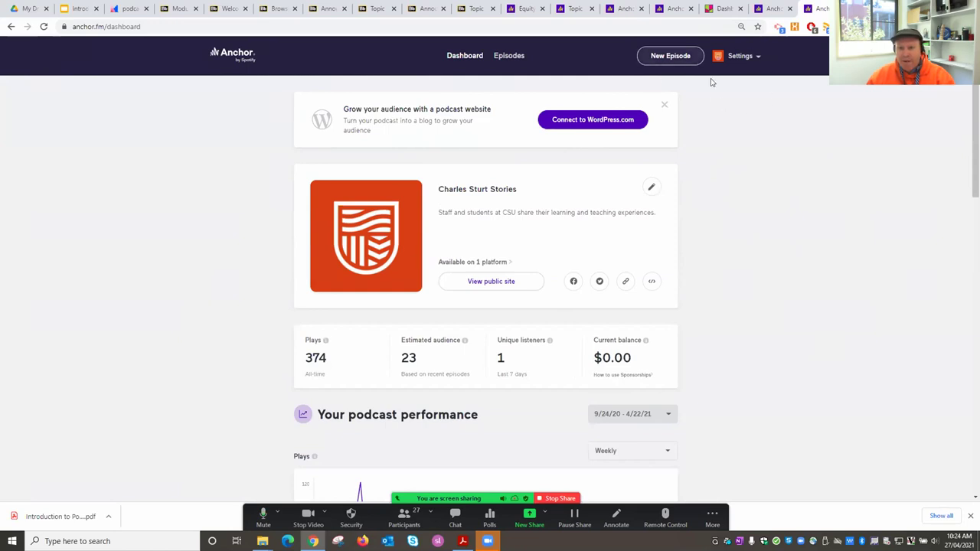
{"action": "left_click", "coordinate": [659, 58]}
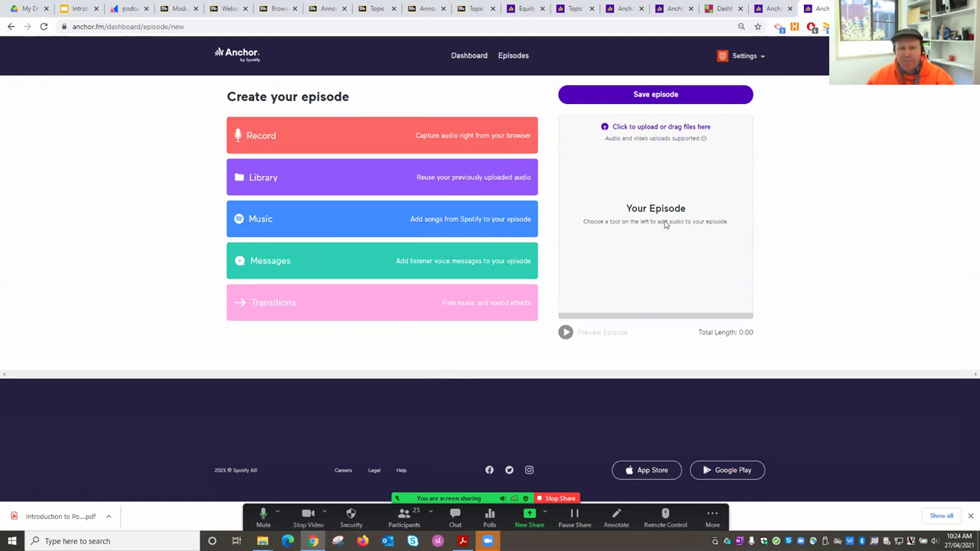
Step: Record an audio clip of about 7 seconds in the browser, using Microphone (Sennheiser USB headset) as the input
{"action": "left_click", "coordinate": [337, 137]}
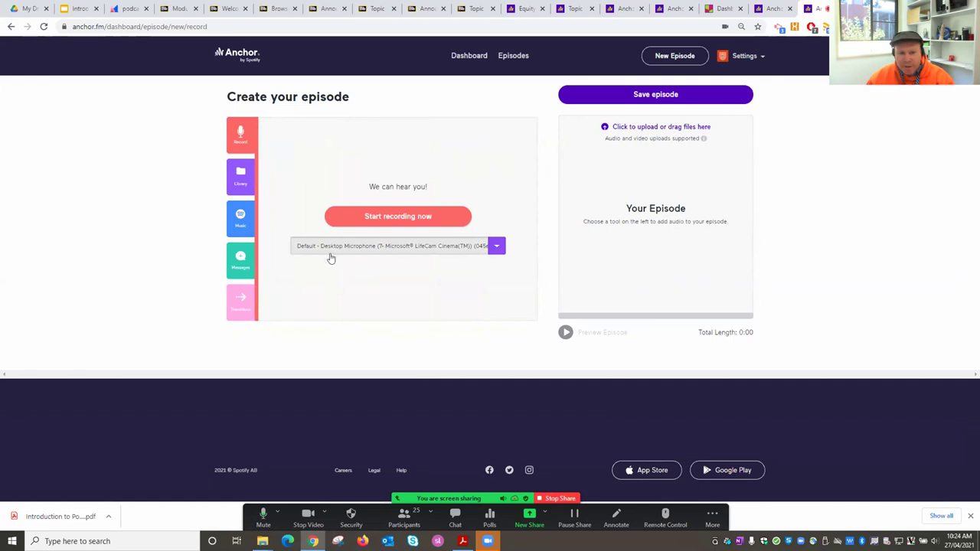
{"action": "left_click", "coordinate": [496, 247]}
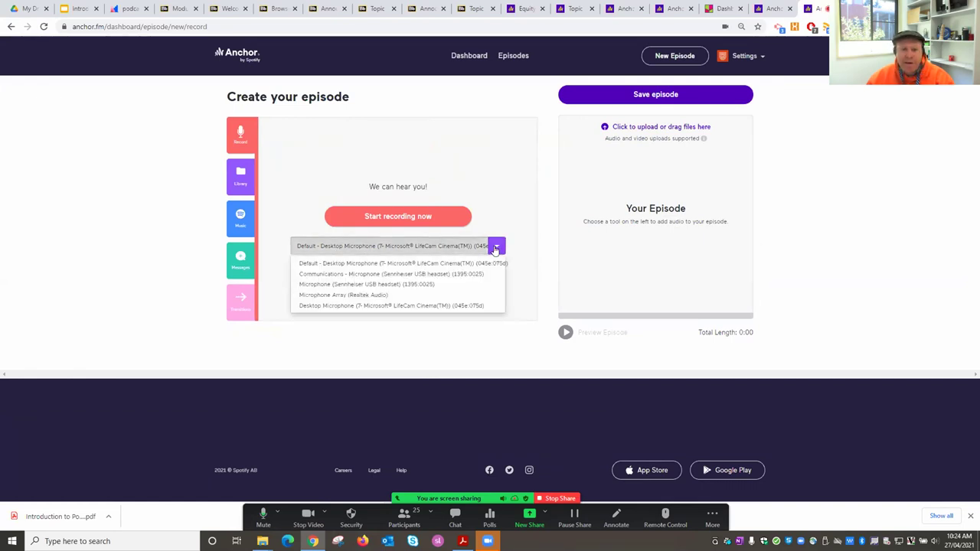
{"action": "left_click", "coordinate": [406, 284]}
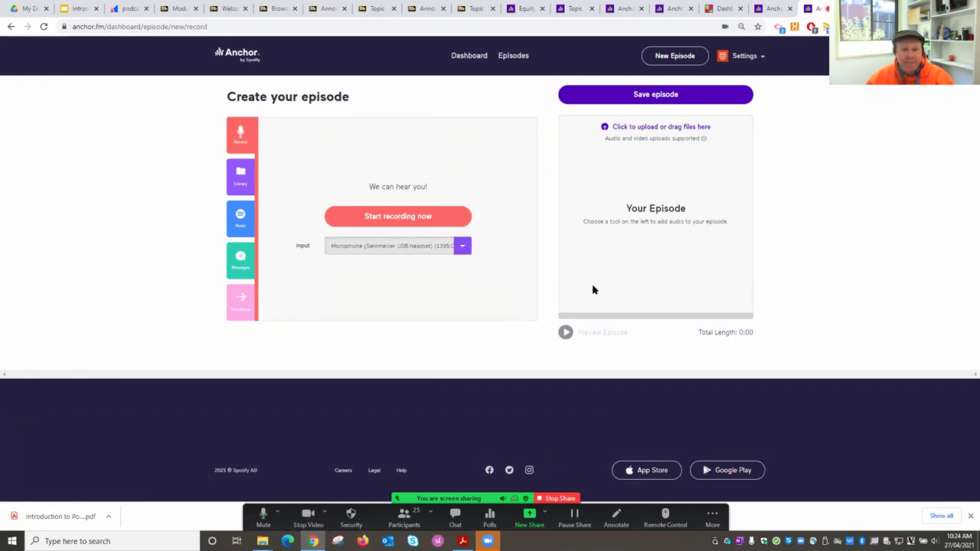
{"action": "left_click", "coordinate": [398, 216]}
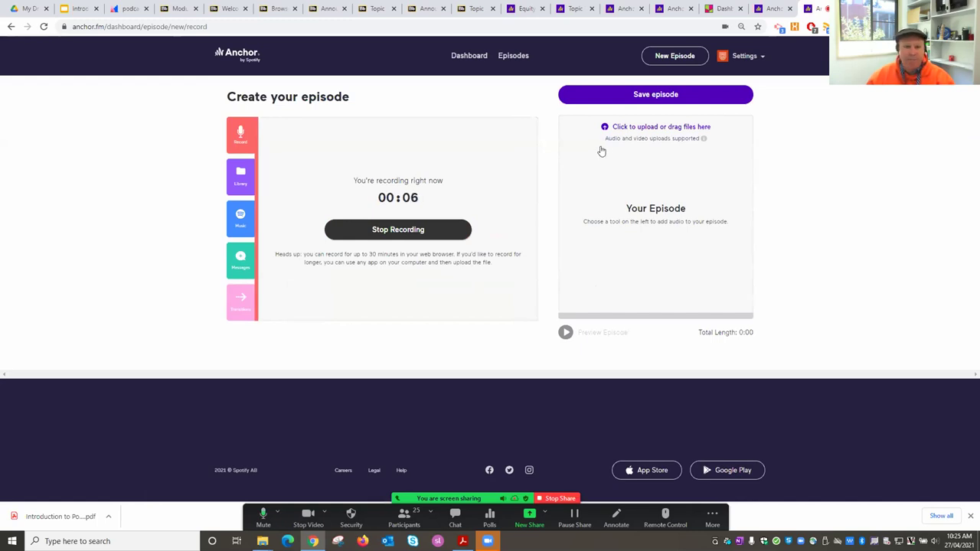
{"action": "left_click", "coordinate": [424, 232]}
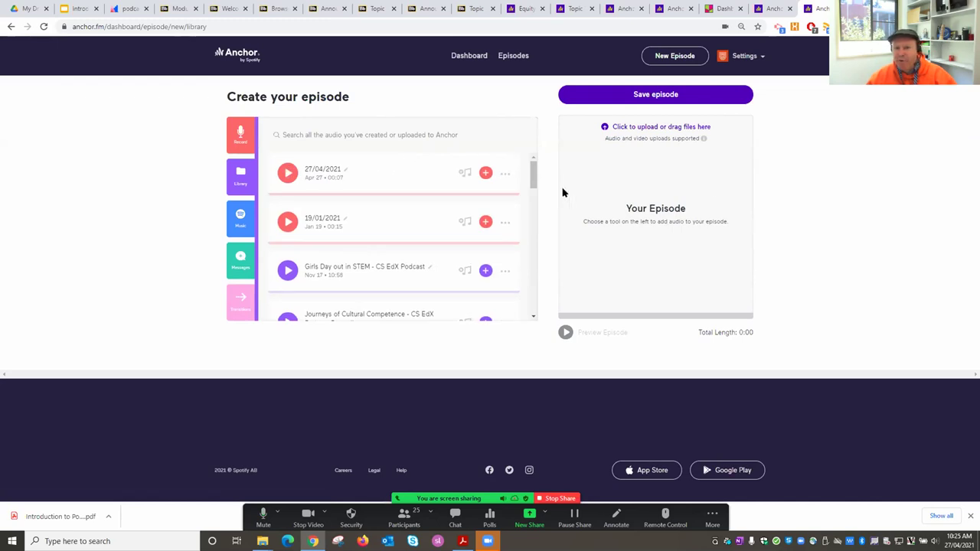
Step: Listen to part of the new 27/04/2021 recording and add it to the episode
{"action": "left_click", "coordinate": [287, 174]}
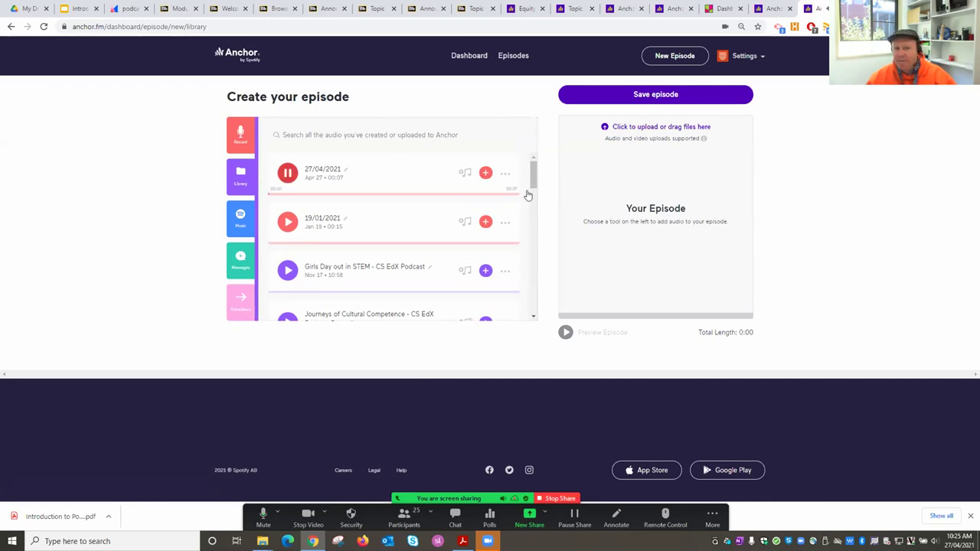
{"action": "left_click", "coordinate": [287, 176]}
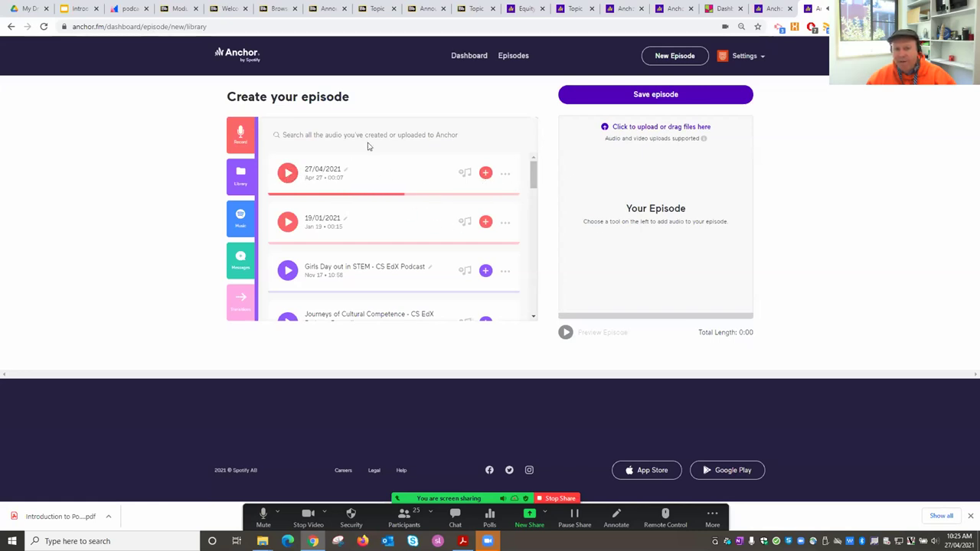
{"action": "left_click", "coordinate": [486, 173]}
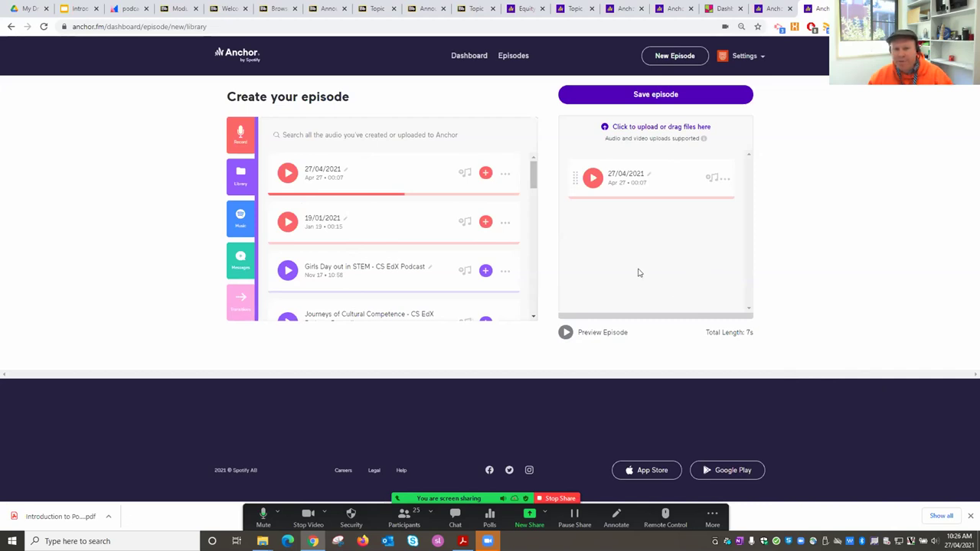
{"action": "mouse_move", "coordinate": [574, 179]}
{"action": "left_mouse_down"}
{"action": "mouse_move", "coordinate": [576, 199]}
{"action": "mouse_move", "coordinate": [573, 180]}
{"action": "left_mouse_up"}
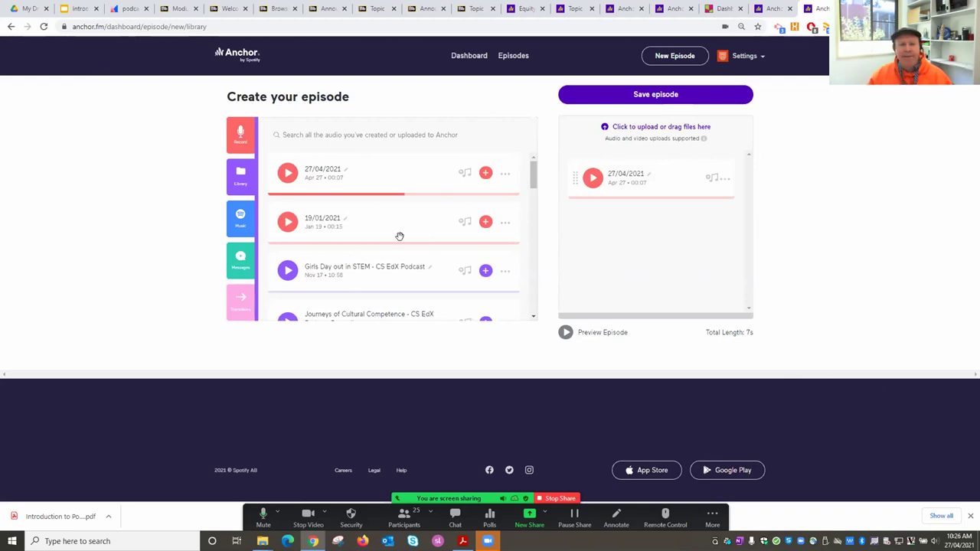
Step: Audition the Bongo, Bling, Break and Captain sounds among Anchor's transitions
{"action": "left_click", "coordinate": [235, 309]}
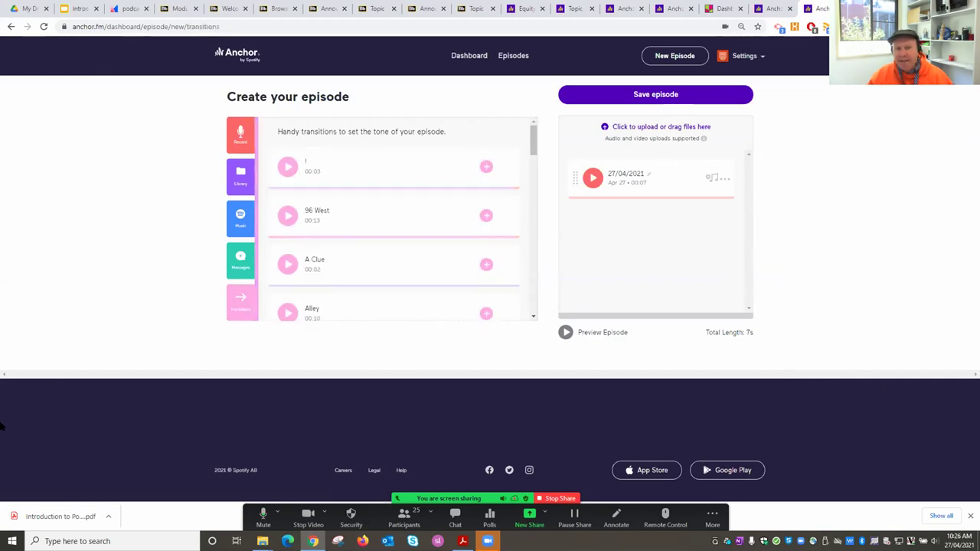
{"action": "left_click_drag", "start_coordinate": [533, 137], "coordinate": [534, 207]}
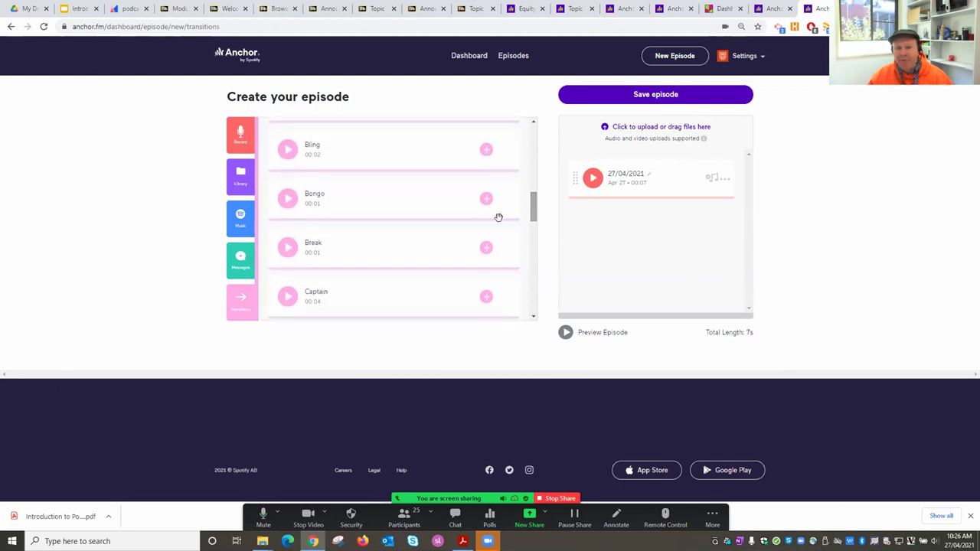
{"action": "left_click", "coordinate": [289, 203]}
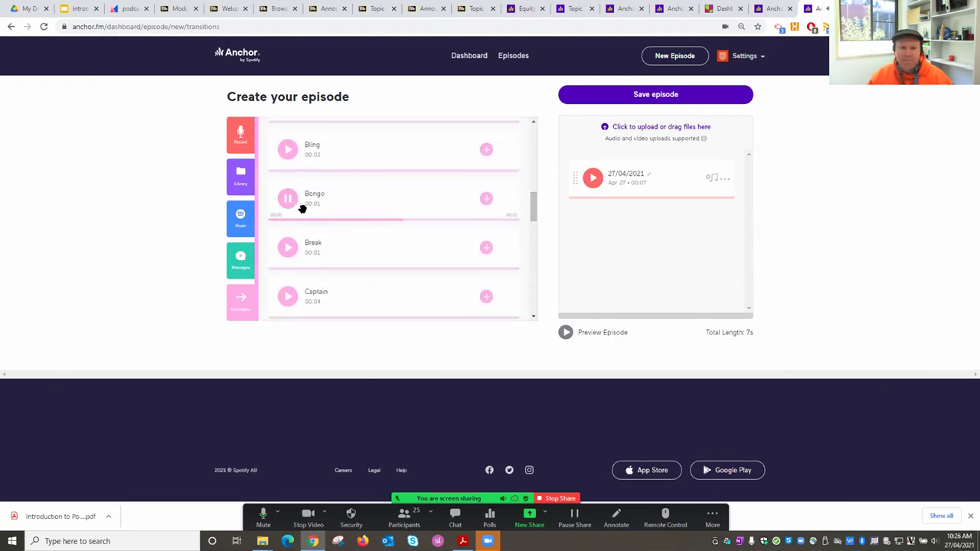
{"action": "left_click", "coordinate": [289, 152]}
{"action": "left_click", "coordinate": [286, 250]}
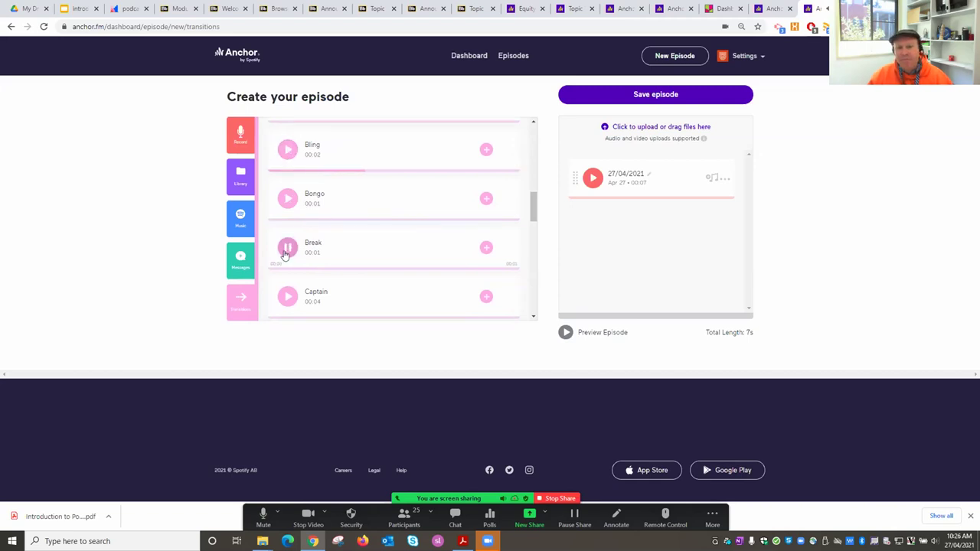
{"action": "left_click", "coordinate": [287, 296]}
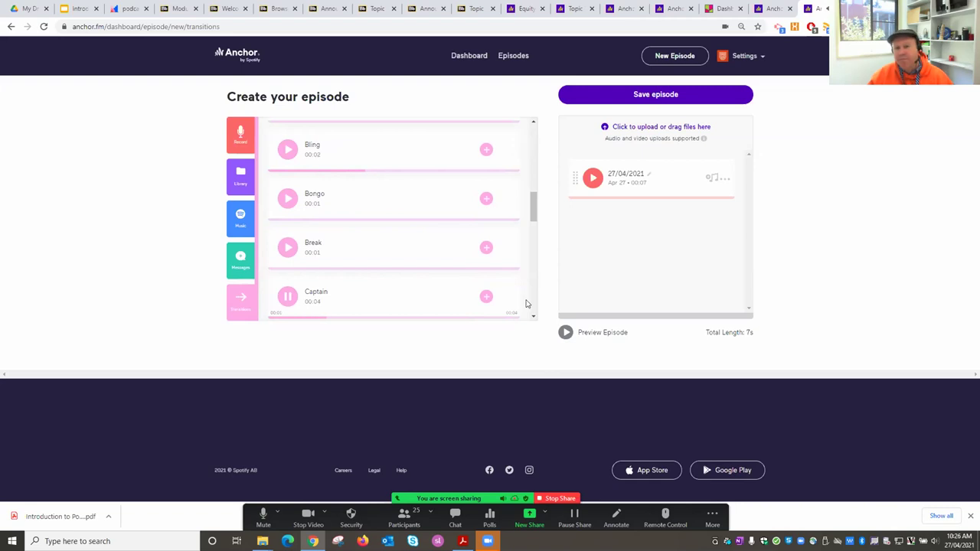
{"action": "left_click", "coordinate": [287, 296]}
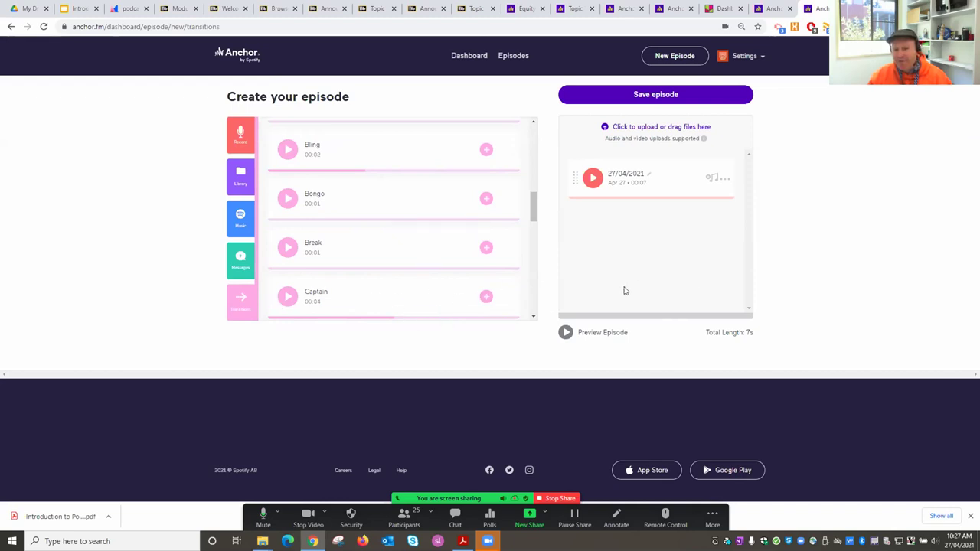
Step: Add the Captain transition to the episode ahead of the 27/04/2021 recording and preview the combined episode
{"action": "left_click", "coordinate": [491, 293]}
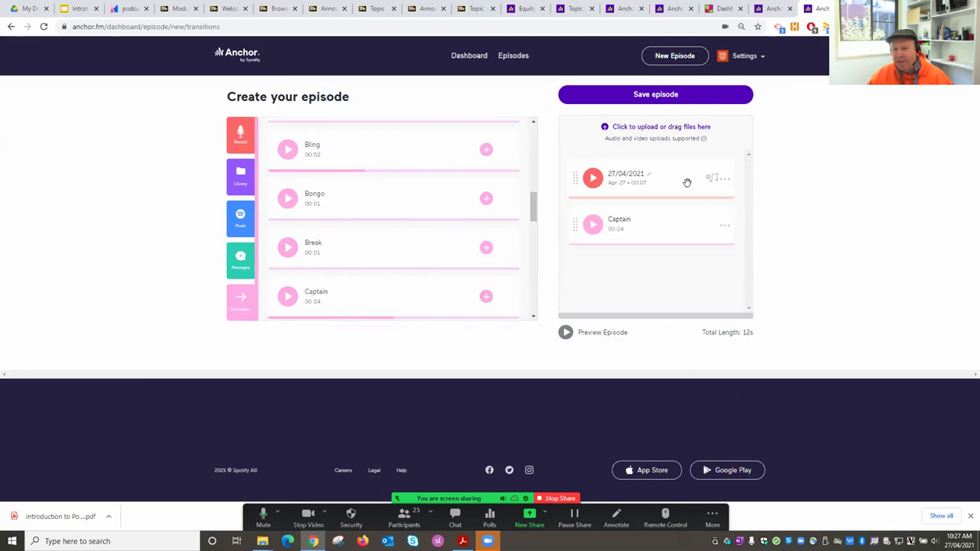
{"action": "left_click_drag", "start_coordinate": [572, 223], "coordinate": [573, 178]}
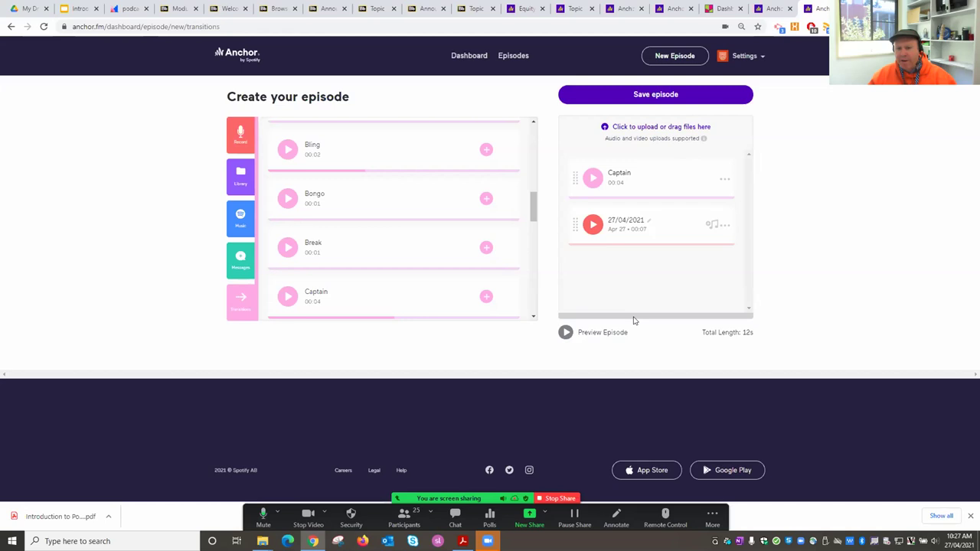
{"action": "left_click", "coordinate": [565, 333]}
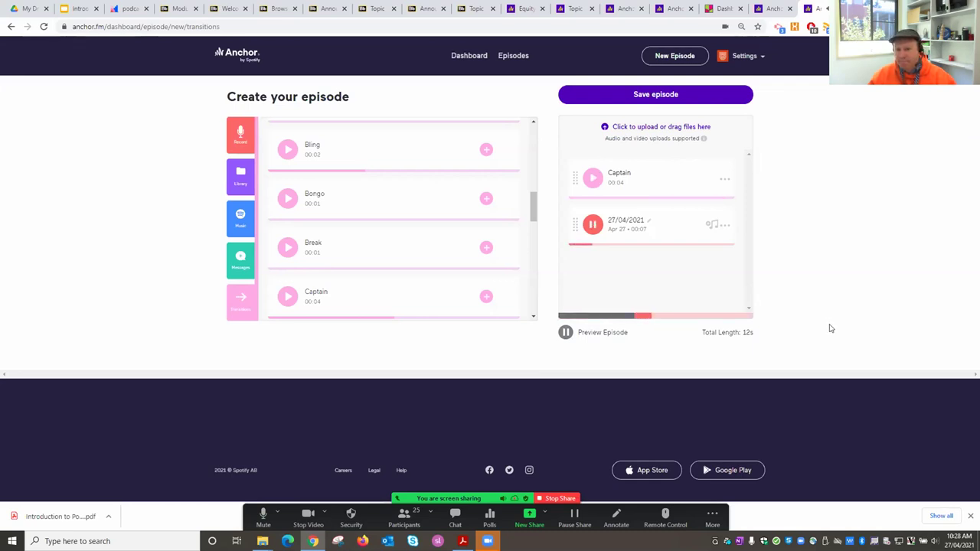
{"action": "left_click", "coordinate": [565, 332]}
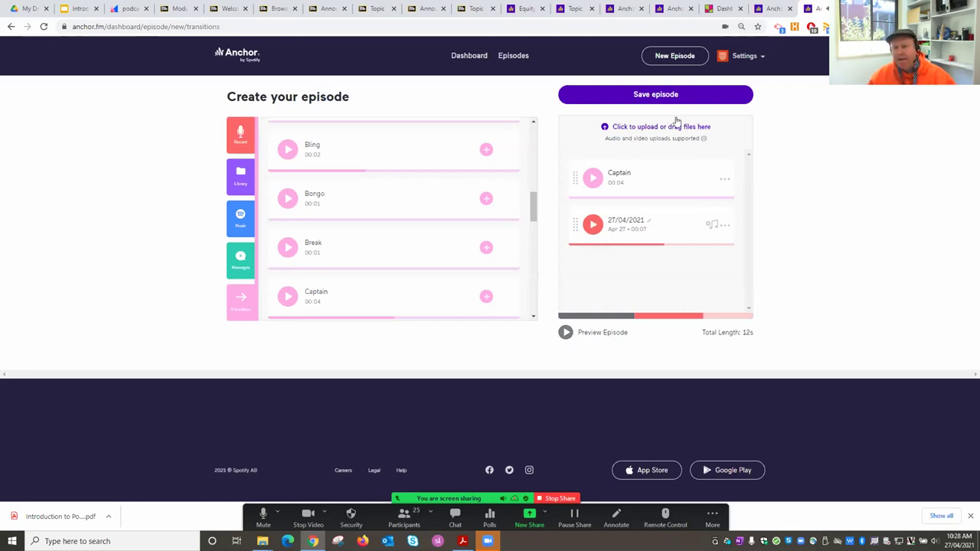
Step: Save the assembled episode, title it "test podcast recording" and enter "bla bla.." as its description
{"action": "left_click", "coordinate": [656, 96]}
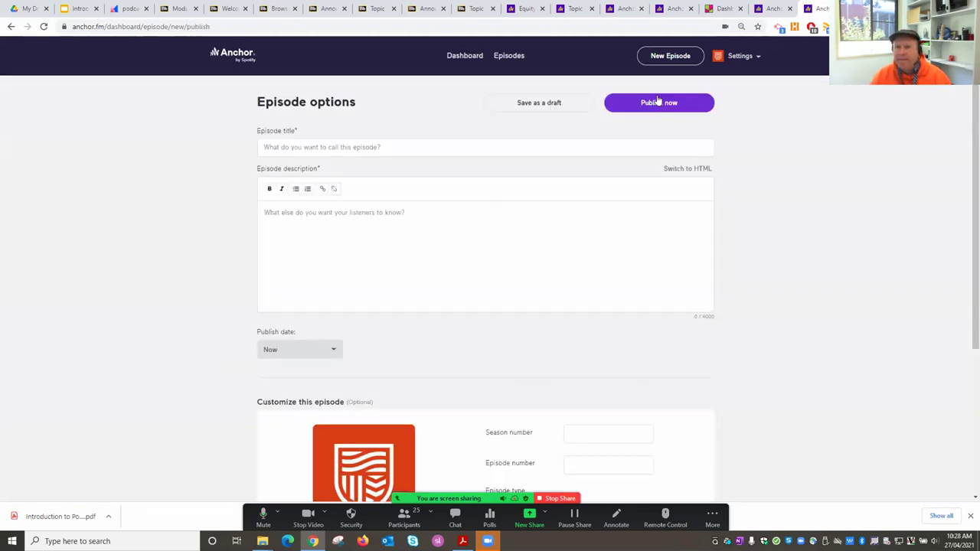
{"action": "left_click", "coordinate": [352, 146]}
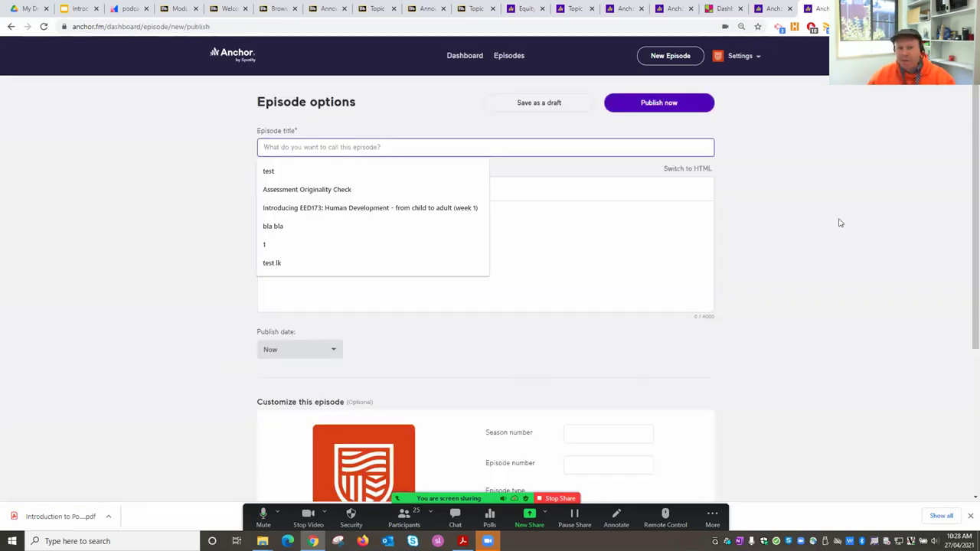
{"action": "type", "text": "test r"}
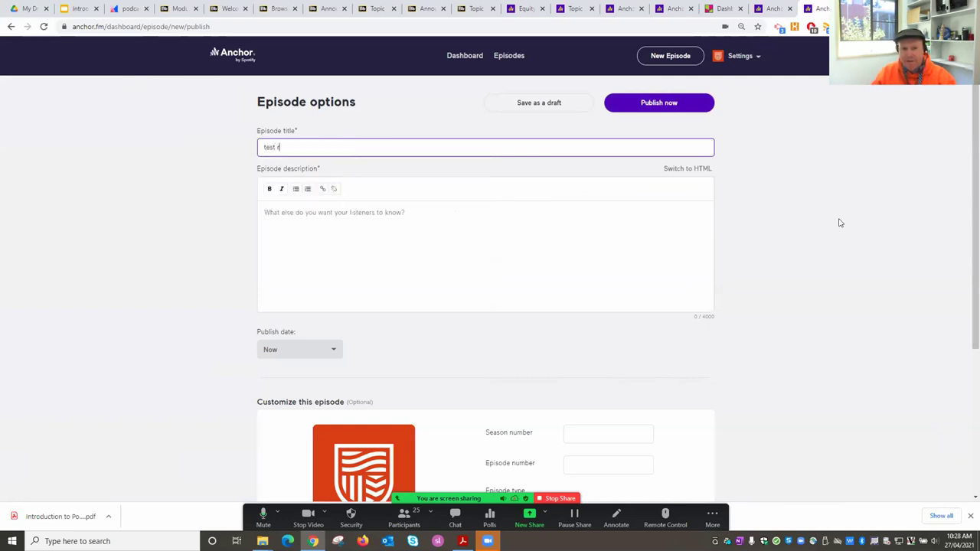
{"action": "key", "text": "BackSpace"}
{"action": "type", "text": "podcas"}
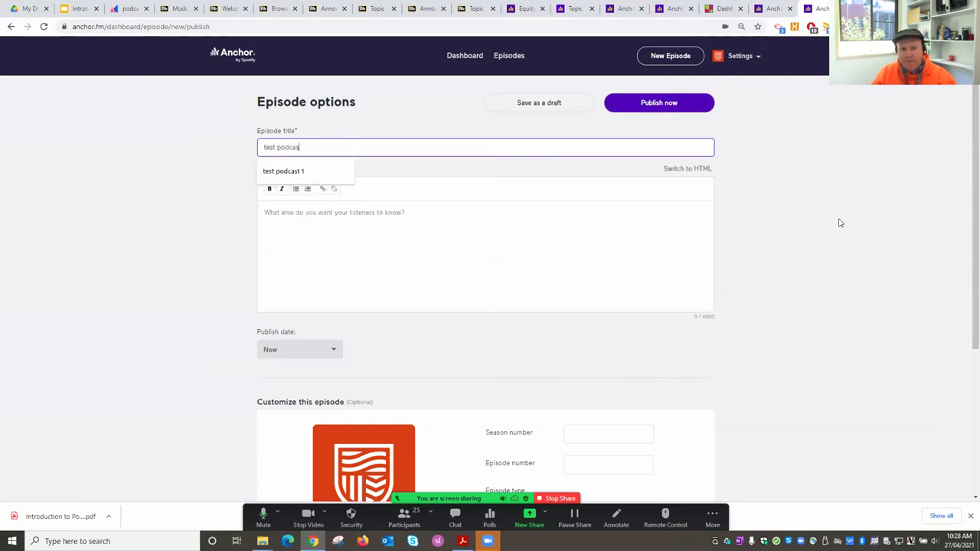
{"action": "type", "text": "t tecording"}
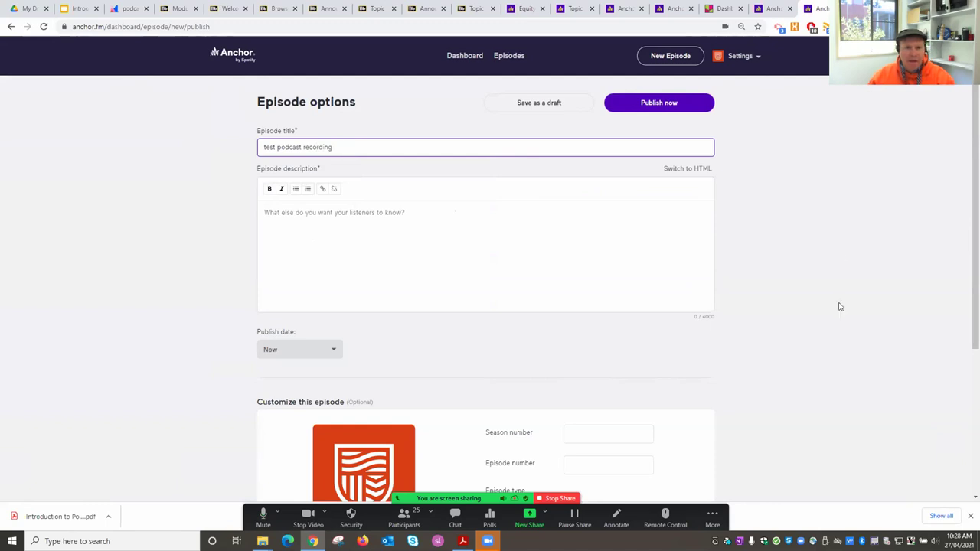
{"action": "left_click", "coordinate": [333, 212]}
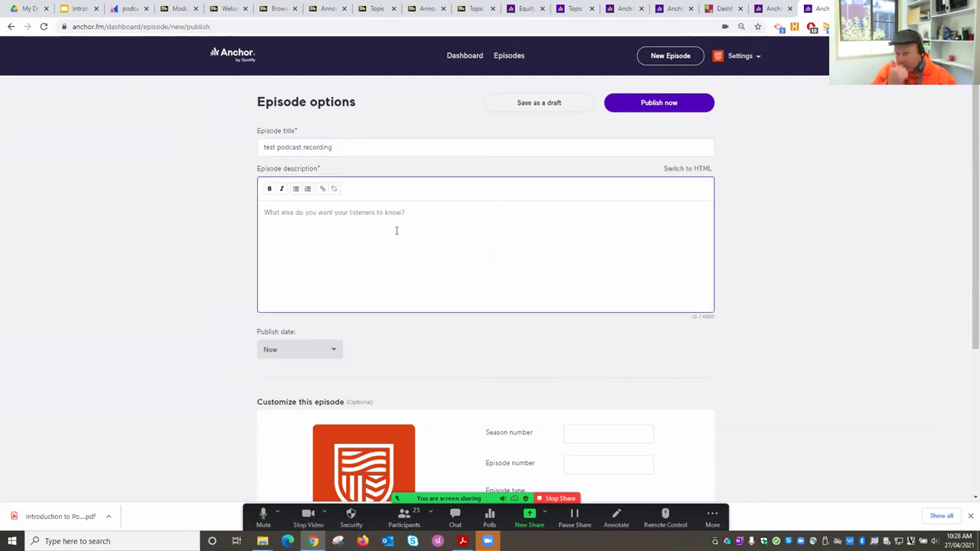
{"action": "type", "text": "bla bla."}
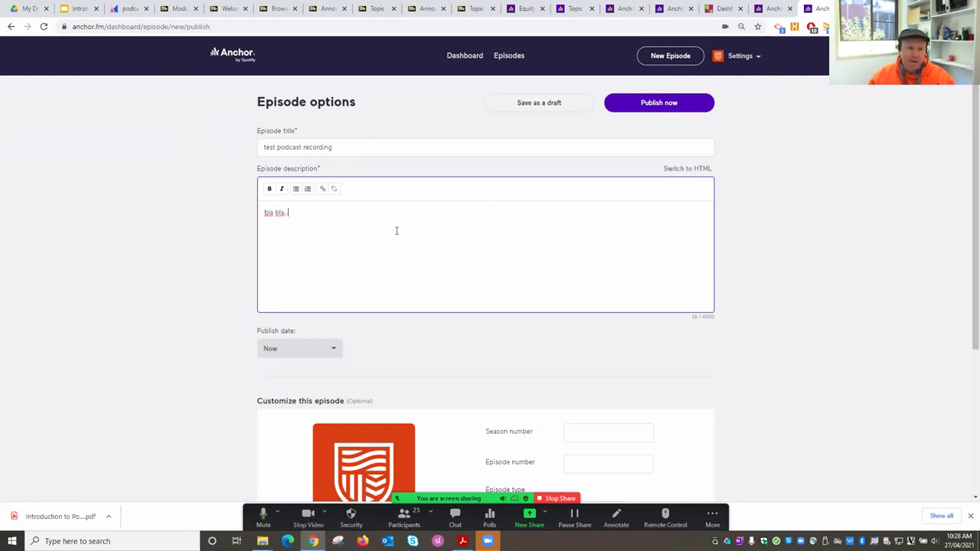
Step: Review the optional episode settings and publish the episode with the publish date left at Now
{"action": "scroll", "coordinate": [870, 254], "scroll_direction": "down", "scroll_amount": 2}
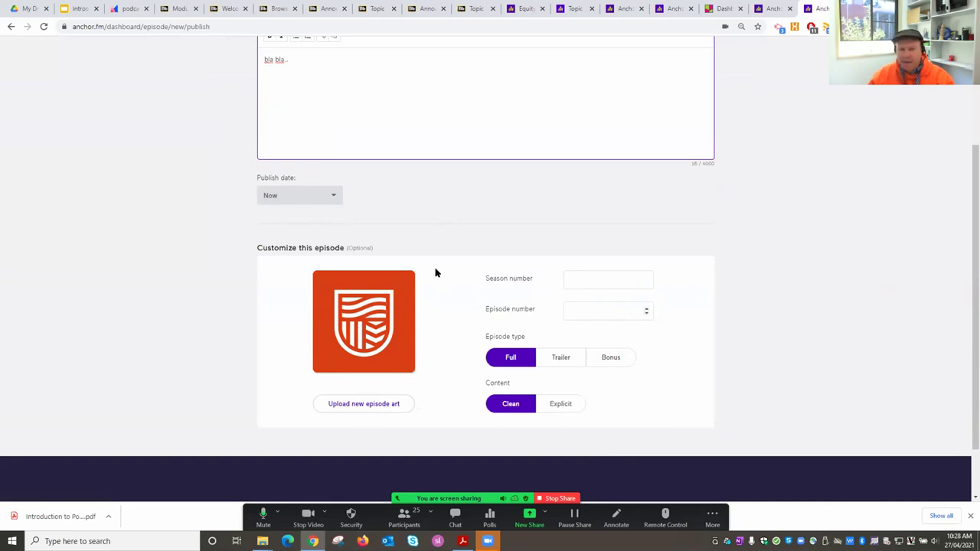
{"action": "scroll", "coordinate": [722, 385], "scroll_direction": "up", "scroll_amount": 3}
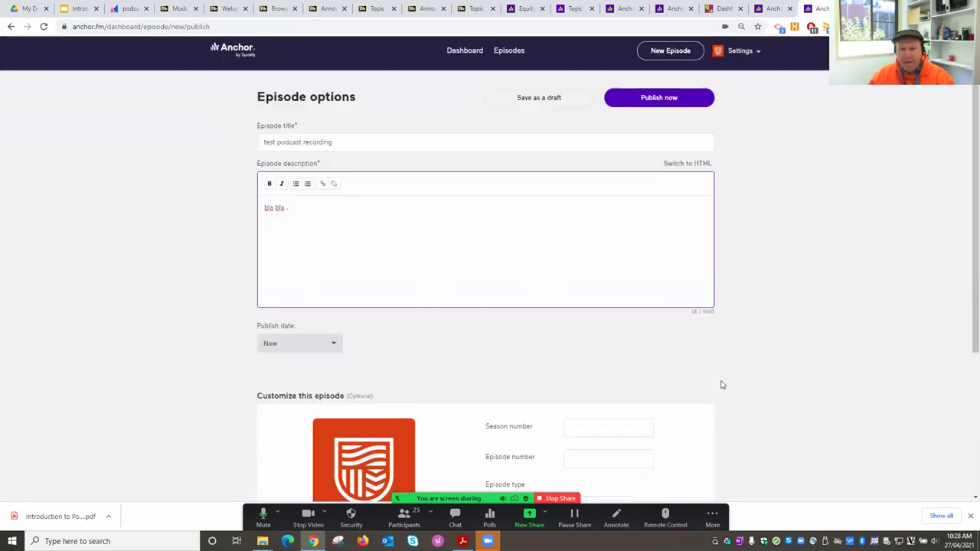
{"action": "left_click", "coordinate": [663, 105]}
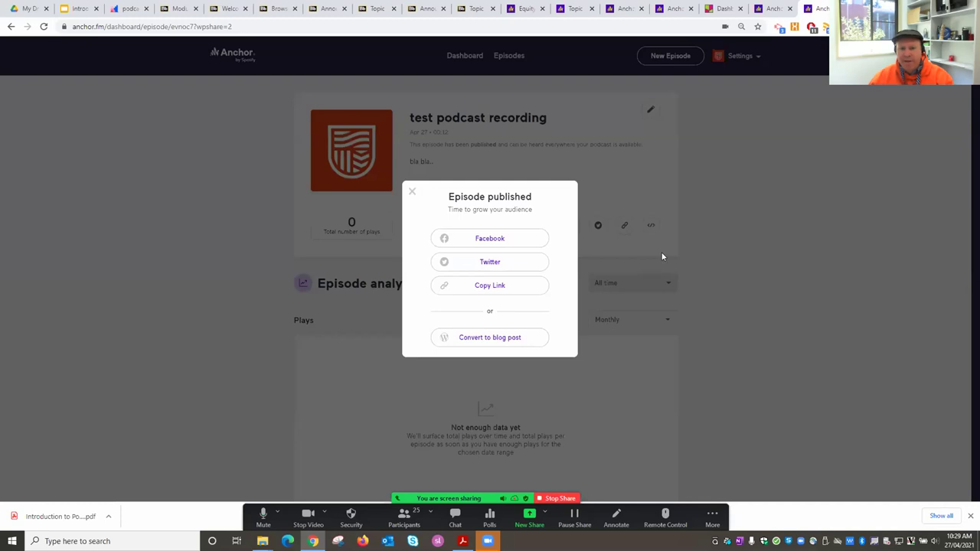
Step: Dismiss the sharing options and copy the published episode's link and its embed code
{"action": "left_click", "coordinate": [410, 192]}
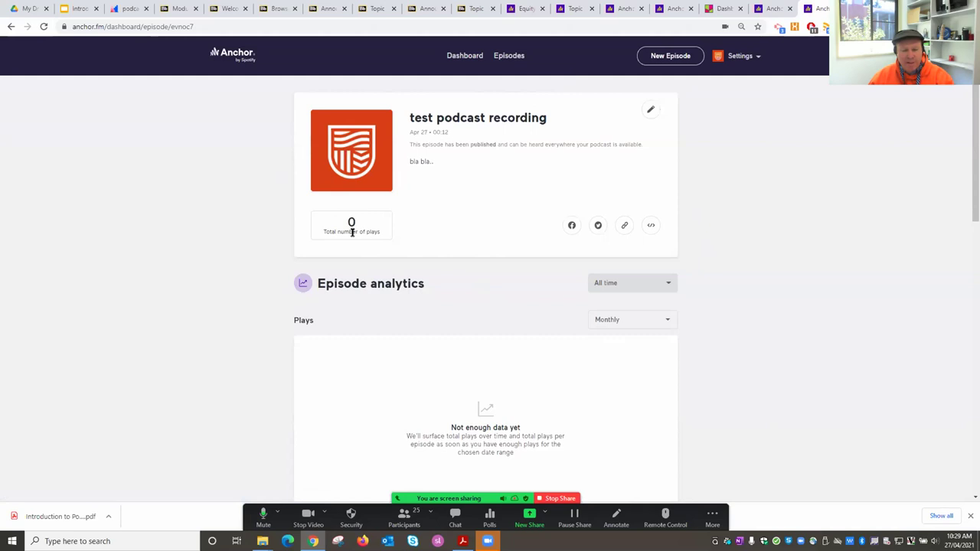
{"action": "left_click", "coordinate": [624, 224]}
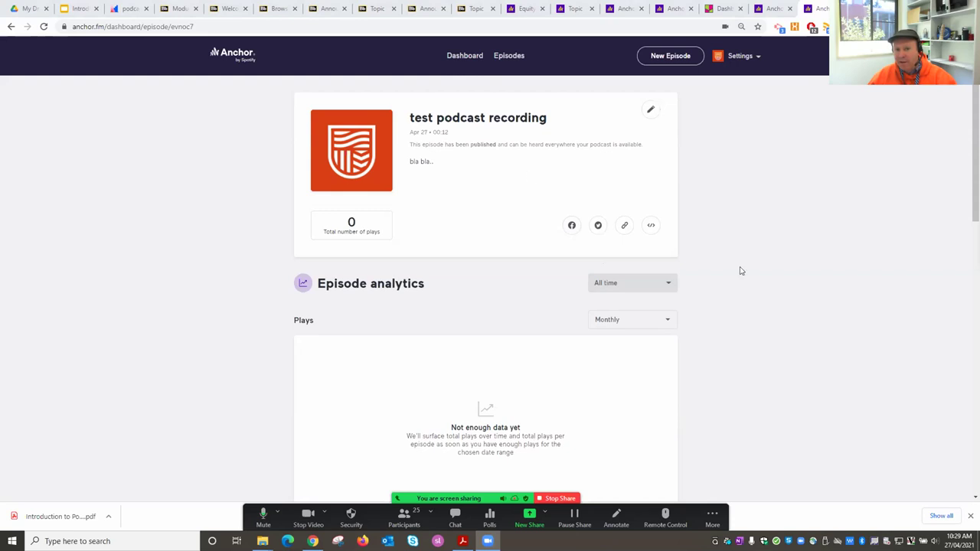
{"action": "left_click", "coordinate": [649, 227]}
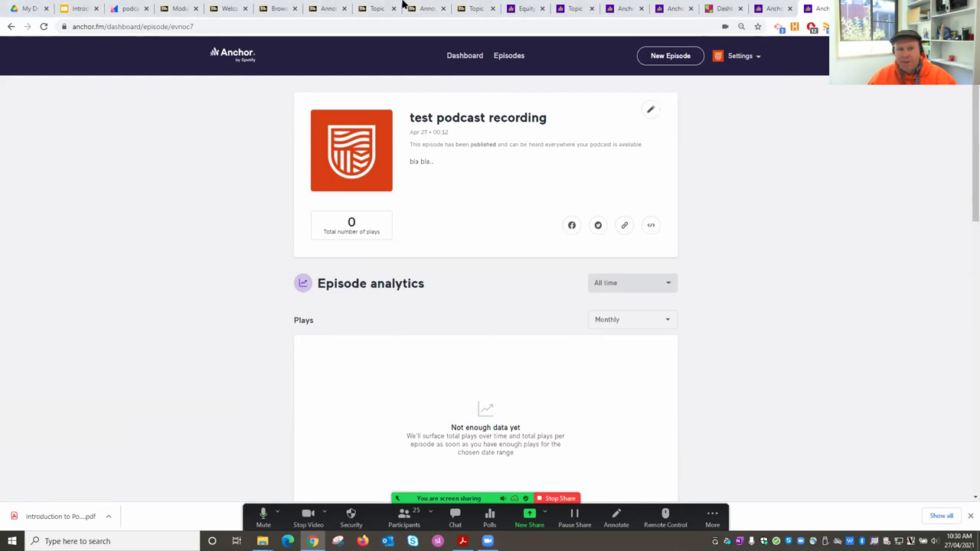
Step: Switch to the Civil Procedure subject site in Interact 2 and open its Turnitin content area with Edit Mode on
{"action": "left_click", "coordinate": [476, 8]}
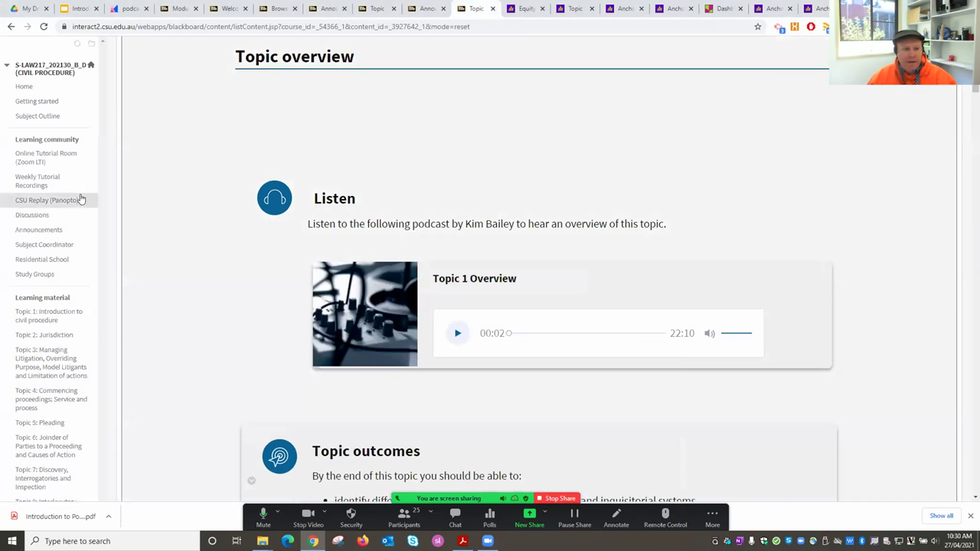
{"action": "scroll", "coordinate": [85, 214], "scroll_direction": "down", "scroll_amount": 9}
{"action": "scroll", "coordinate": [41, 260], "scroll_direction": "down", "scroll_amount": 10}
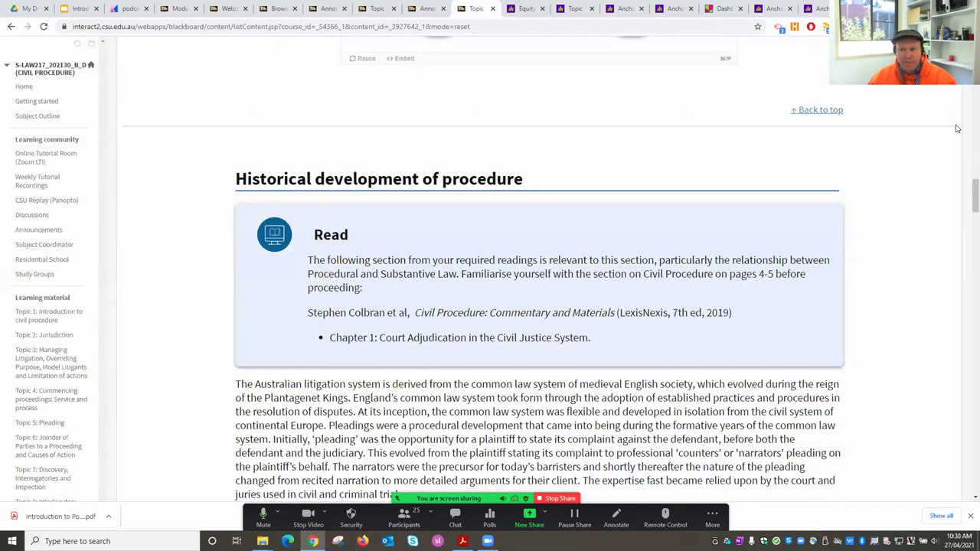
{"action": "left_click_drag", "start_coordinate": [974, 196], "coordinate": [975, 414]}
{"action": "scroll", "coordinate": [286, 372], "scroll_direction": "down", "scroll_amount": 15}
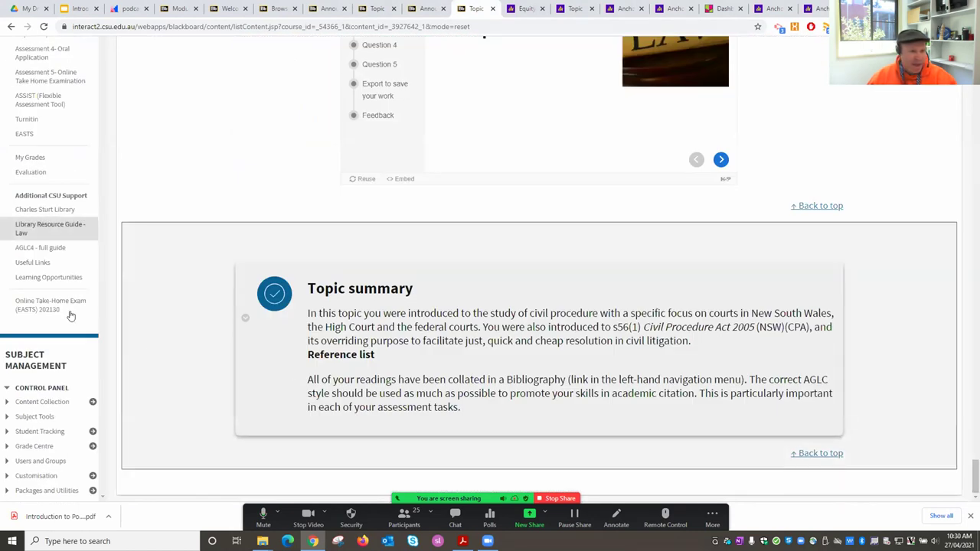
{"action": "scroll", "coordinate": [107, 230], "scroll_direction": "up", "scroll_amount": 1}
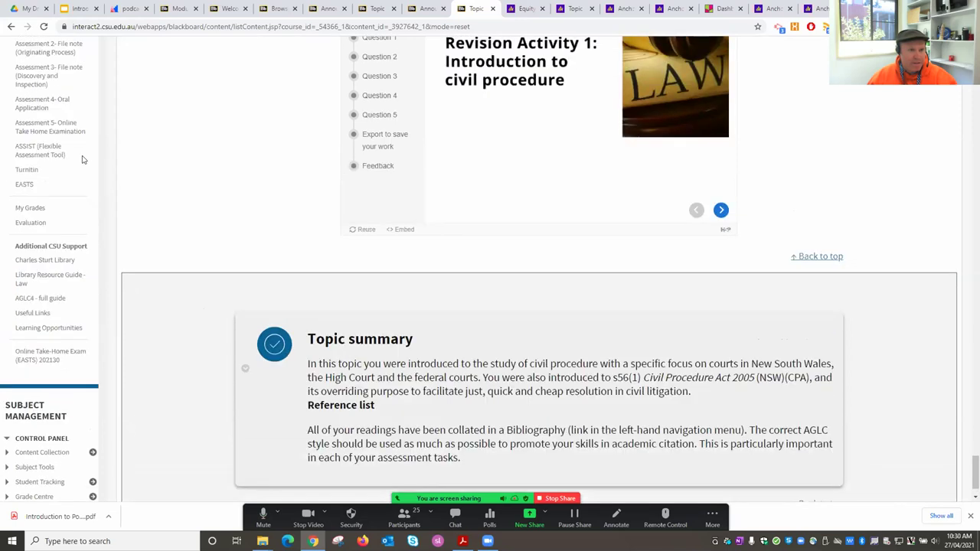
{"action": "left_click", "coordinate": [35, 170]}
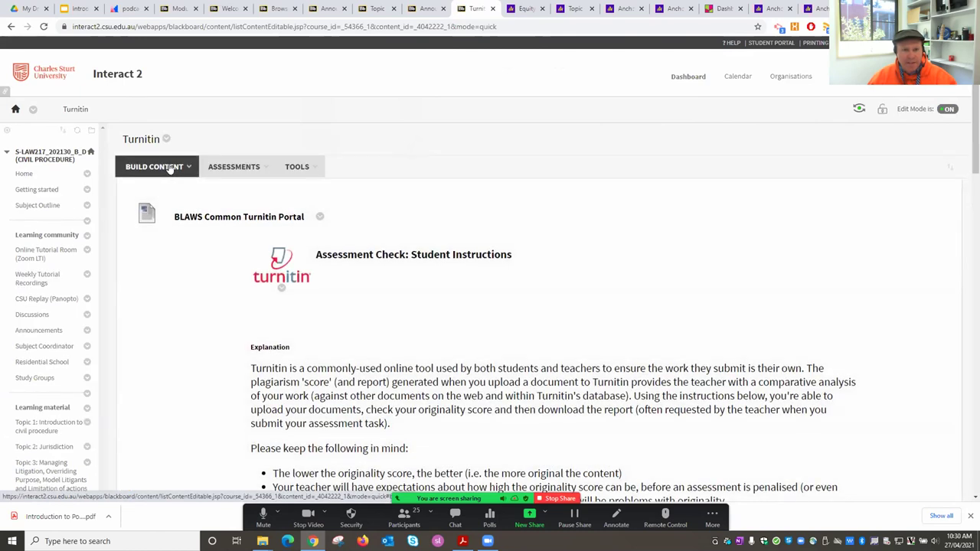
Step: Start a new content item in the Turnitin area and name it "podcast going in here"
{"action": "left_click", "coordinate": [170, 168]}
{"action": "left_click", "coordinate": [131, 200]}
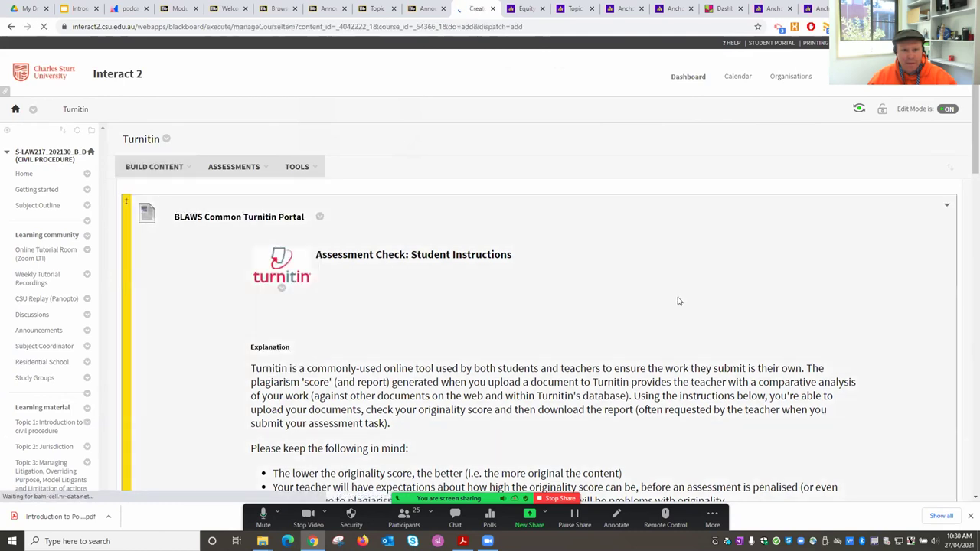
{"action": "left_click", "coordinate": [269, 248]}
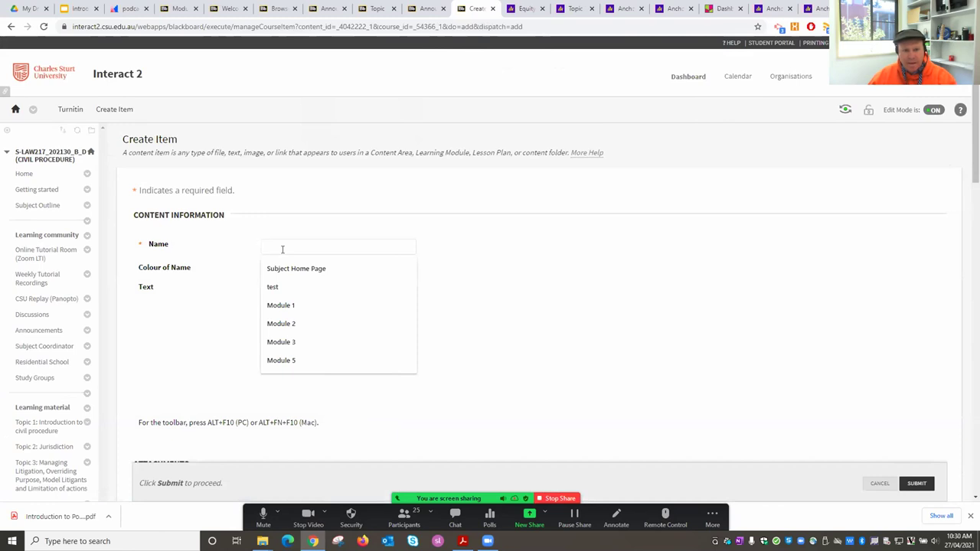
{"action": "type", "text": "podcast going in here"}
{"action": "left_click", "coordinate": [259, 357]}
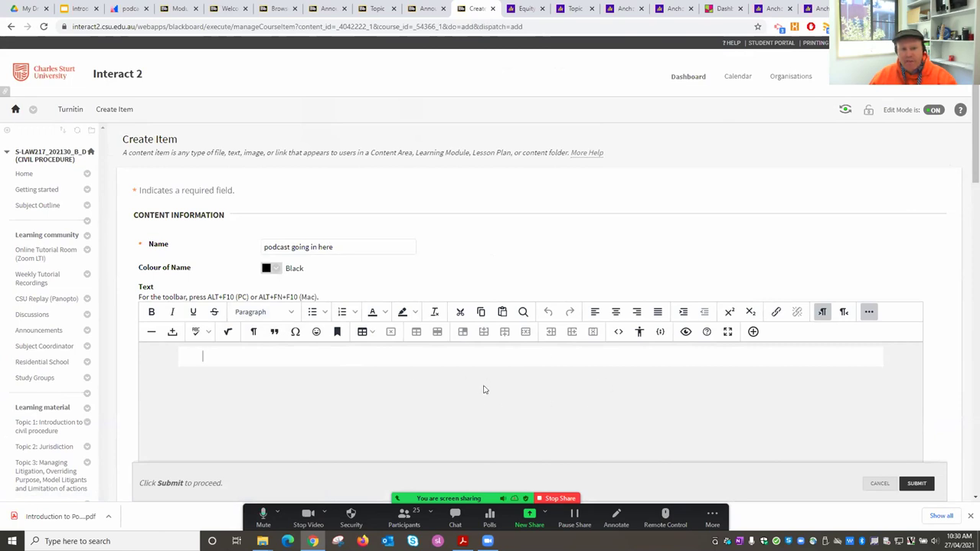
Step: Paste the test podcast recording's iframe embed code (height 102px, width 400px) into the item's source code, save it and submit the item
{"action": "scroll", "coordinate": [699, 407], "scroll_direction": "down", "scroll_amount": 1}
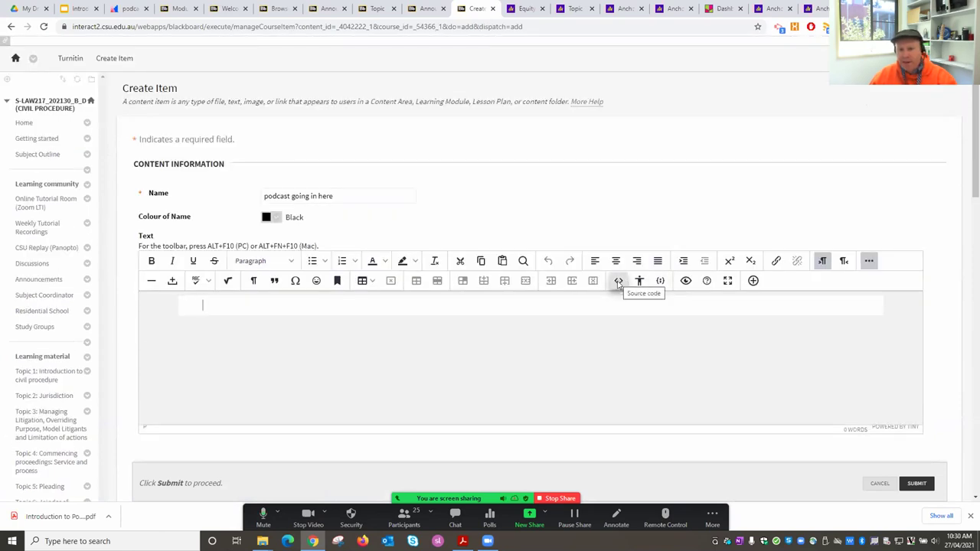
{"action": "left_click", "coordinate": [618, 281]}
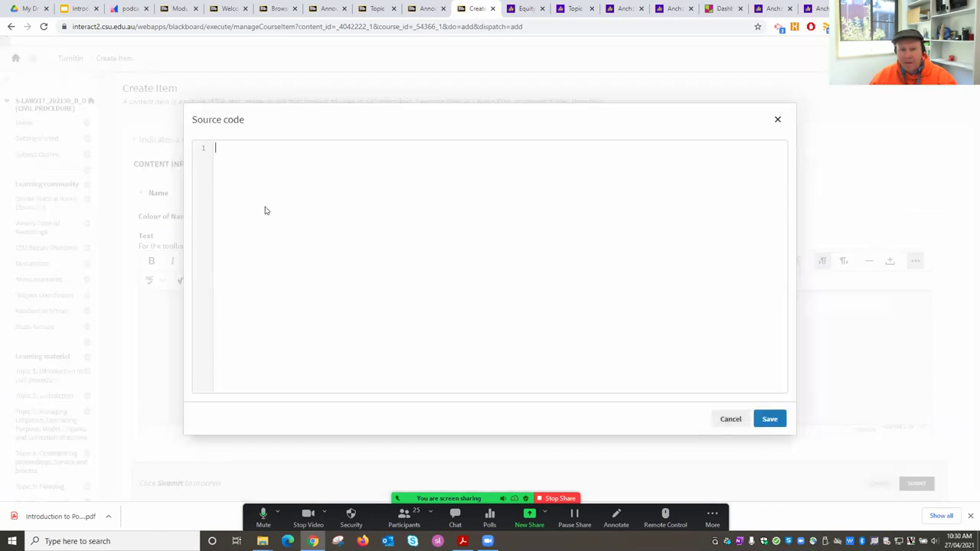
{"action": "type", "text": "<iframe src=\"https://anchor.fm/csu-dlt-anchorfm/embed/episodes/test-podcast-recording-evnoc7\" height=\"102px\" width=\"400px\" frameborder=\"0\" scrolling=\"no\"></iframe>"}
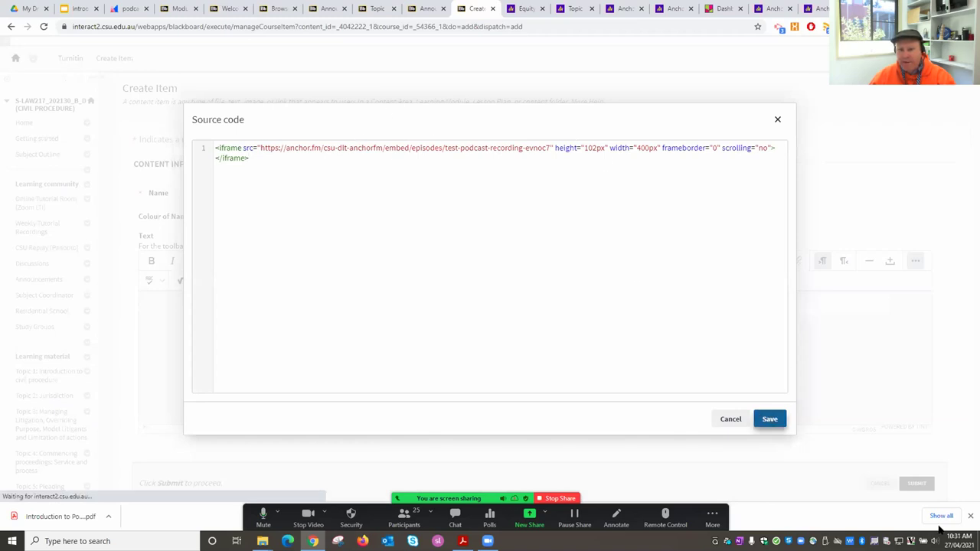
{"action": "left_click", "coordinate": [770, 419]}
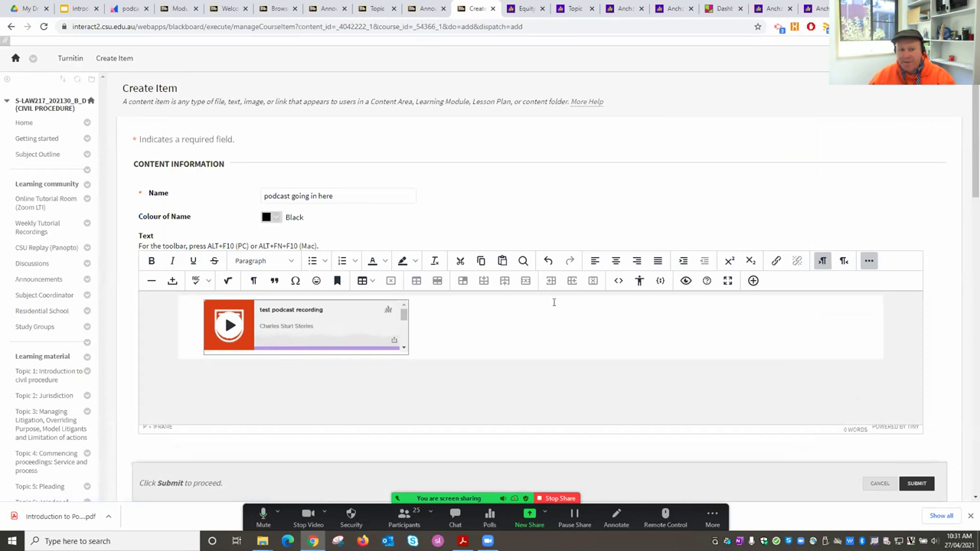
{"action": "left_click", "coordinate": [918, 484]}
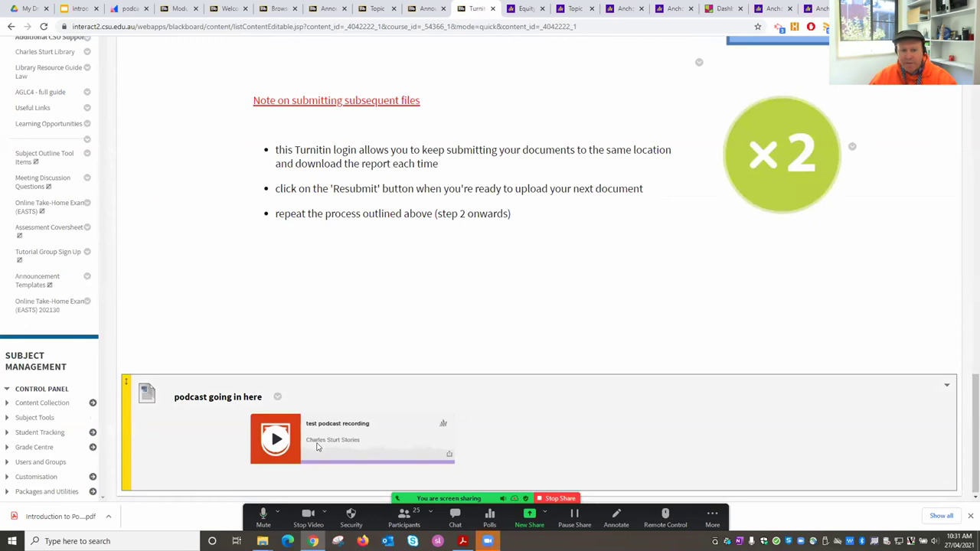
Step: Play part of the embedded test podcast recording and delete the "podcast going in here" item
{"action": "left_click", "coordinate": [277, 441]}
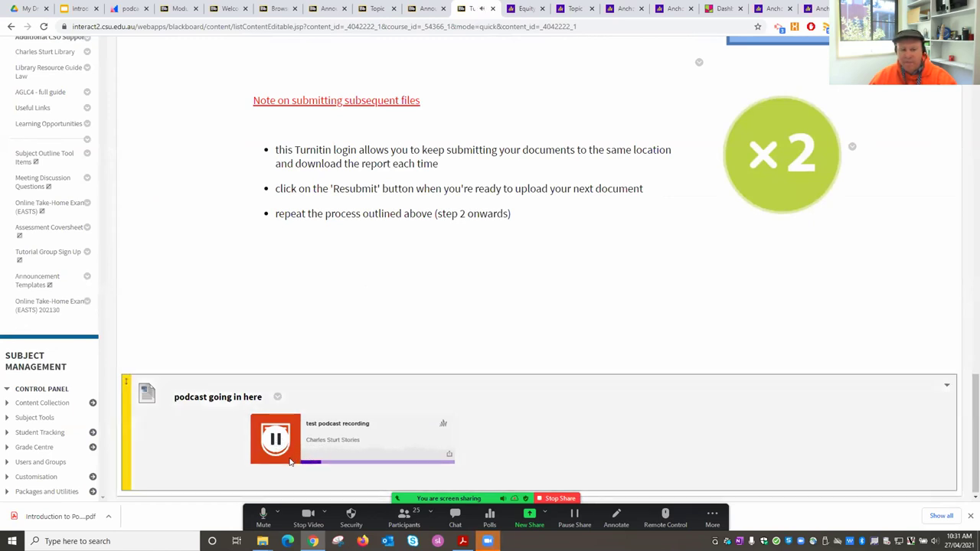
{"action": "left_click", "coordinate": [278, 440]}
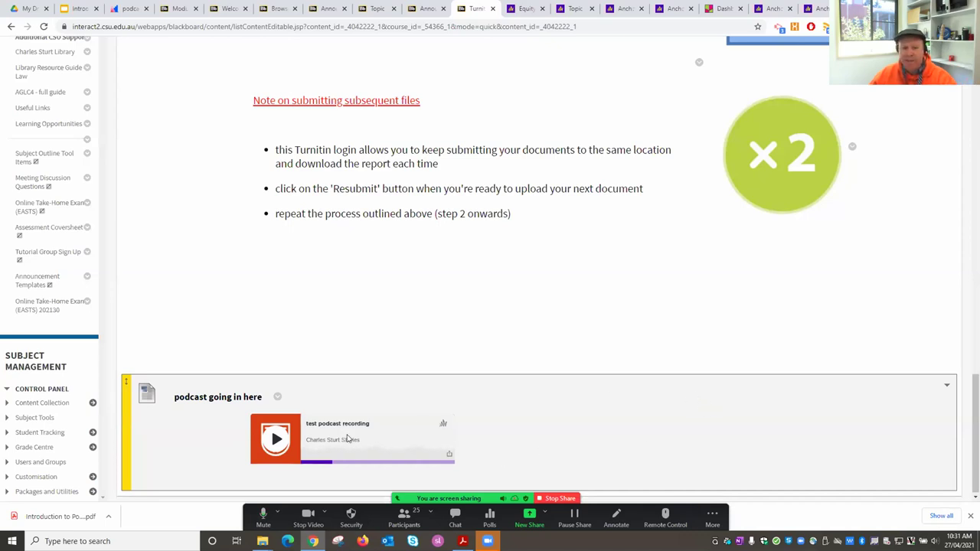
{"action": "left_click", "coordinate": [278, 397]}
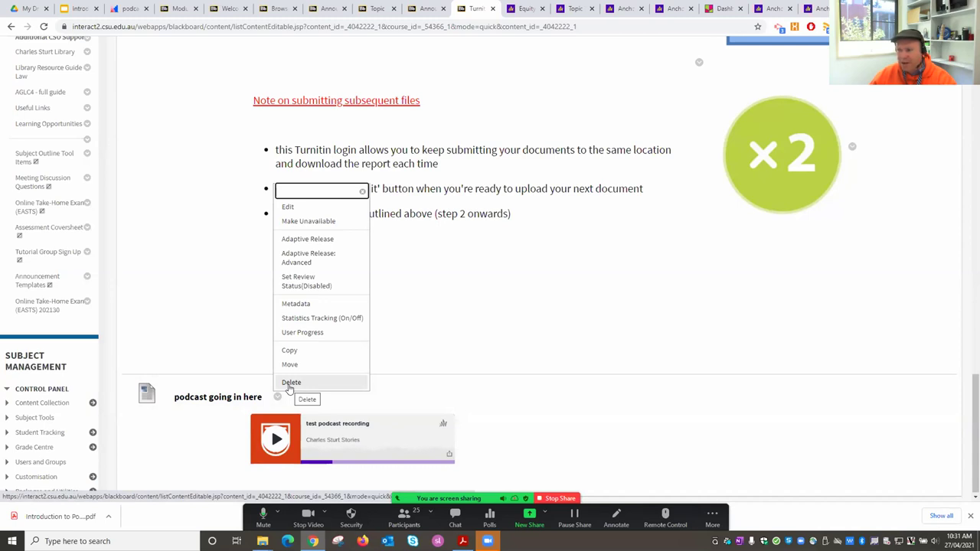
{"action": "left_click", "coordinate": [292, 386]}
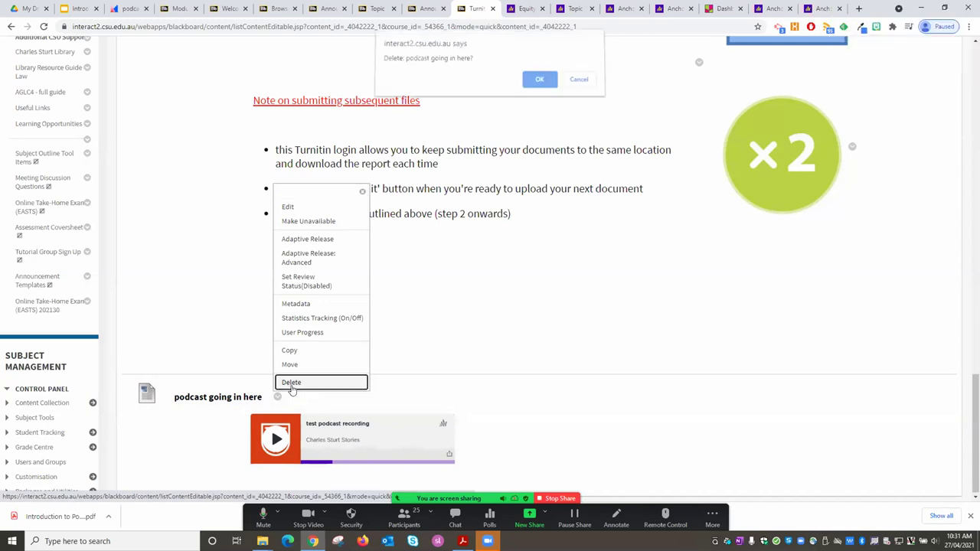
{"action": "left_click", "coordinate": [538, 85]}
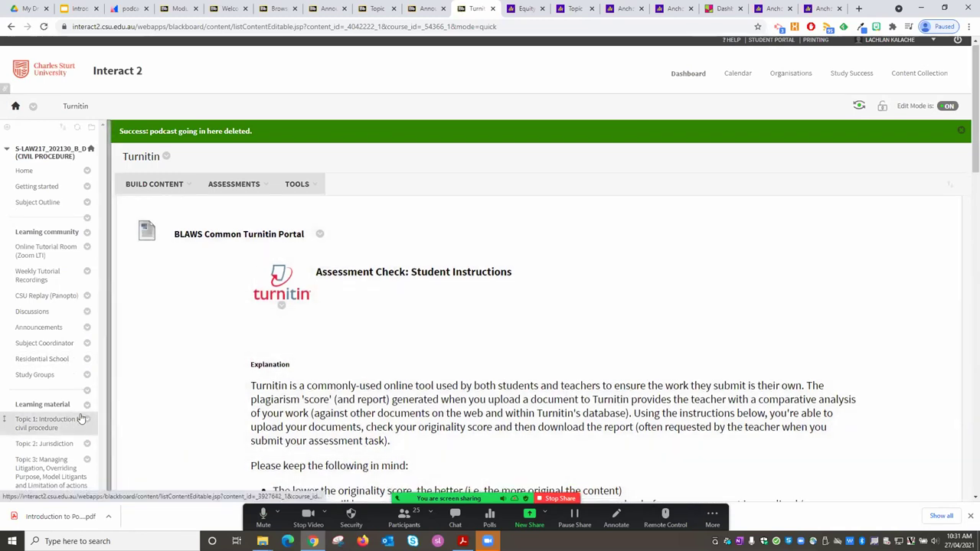
Step: Open the Assessment 3- File note (Discovery and Inspection) page of the Civil Procedure site
{"action": "scroll", "coordinate": [80, 375], "scroll_direction": "down", "scroll_amount": 5}
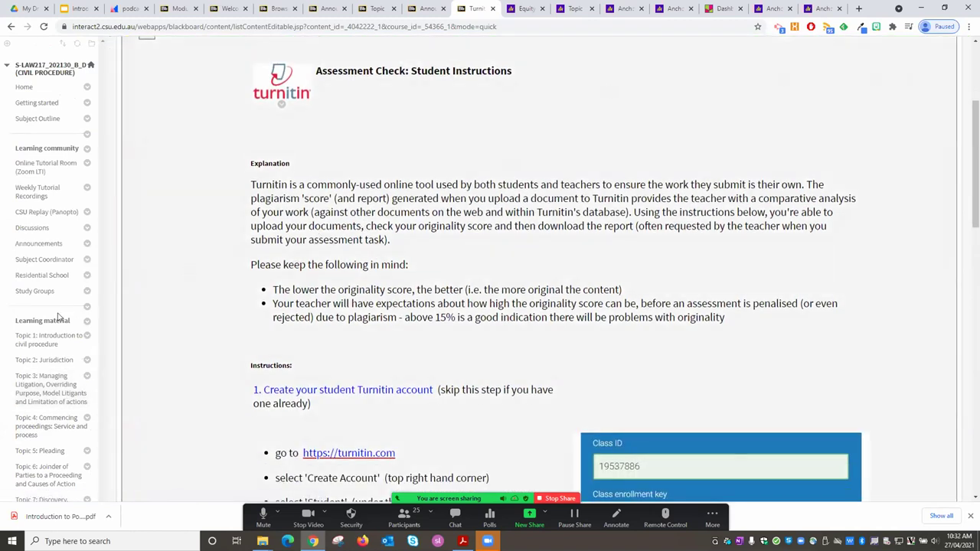
{"action": "scroll", "coordinate": [965, 155], "scroll_direction": "down", "scroll_amount": 1}
{"action": "scroll", "coordinate": [757, 376], "scroll_direction": "down", "scroll_amount": 15}
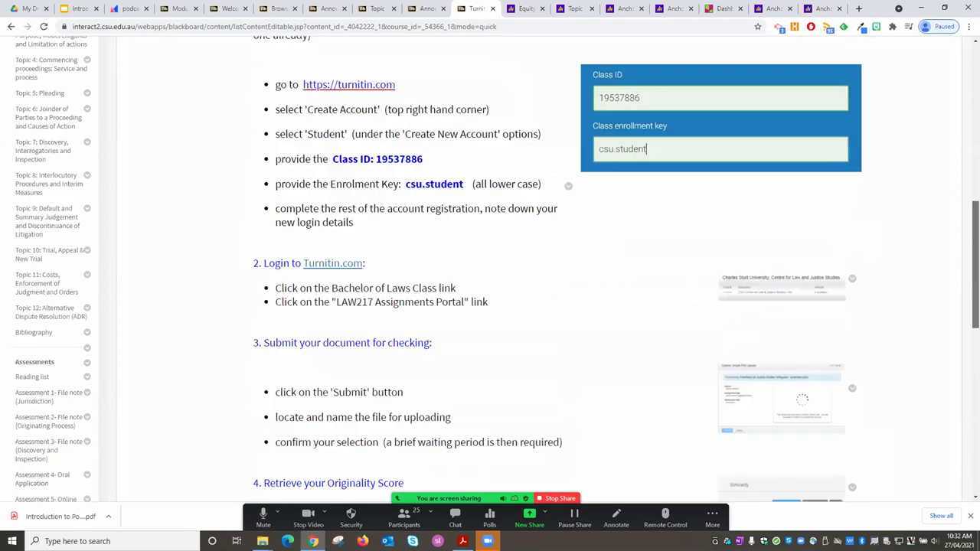
{"action": "scroll", "coordinate": [46, 153], "scroll_direction": "up", "scroll_amount": 5}
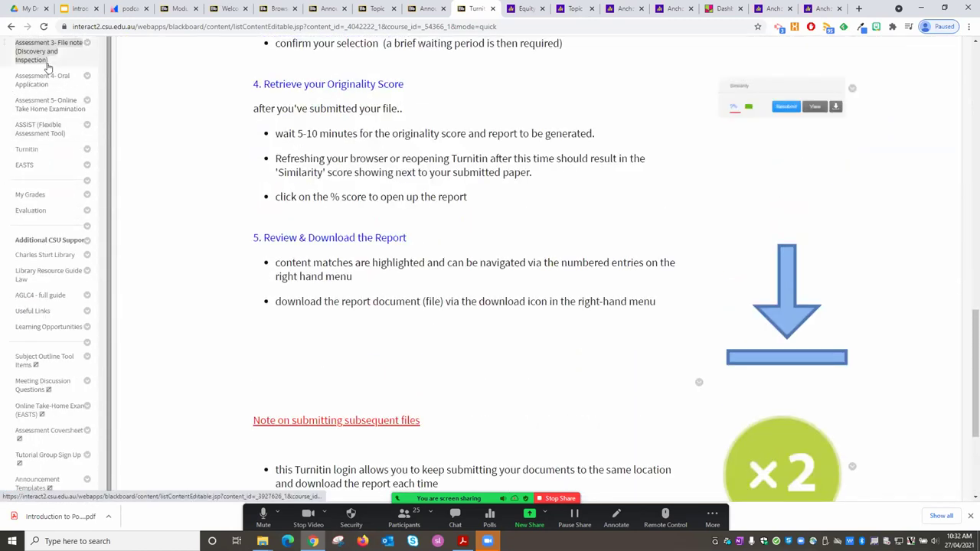
{"action": "scroll", "coordinate": [6, 96], "scroll_direction": "up", "scroll_amount": 1}
{"action": "left_click", "coordinate": [4, 98]}
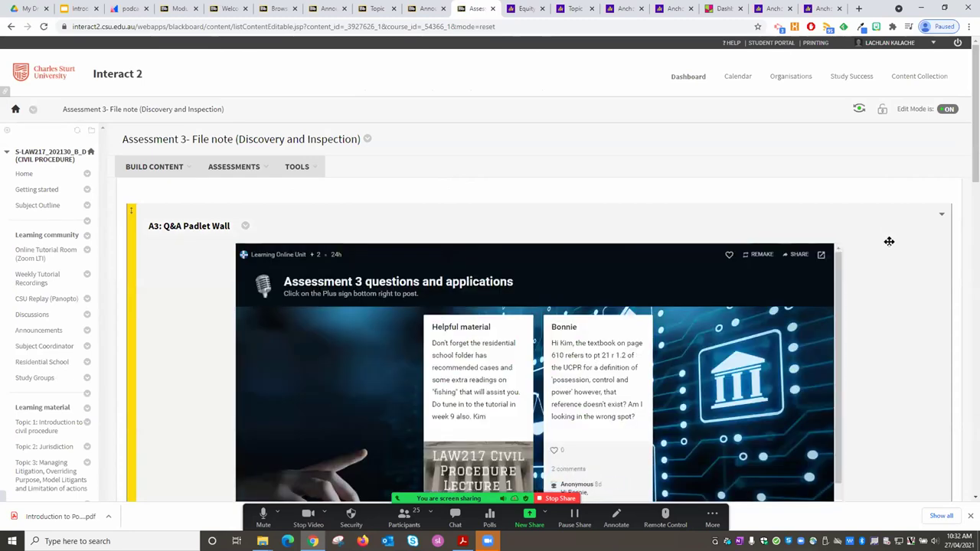
Step: Look through the embedded A3: Q&A Padlet Wall on the Assessment 3 page
{"action": "scroll", "coordinate": [914, 160], "scroll_direction": "down", "scroll_amount": 2}
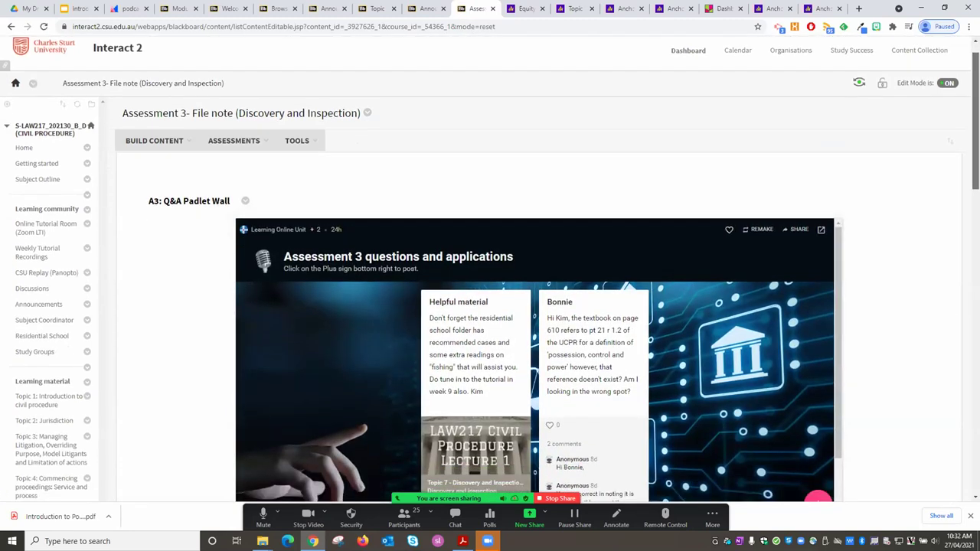
{"action": "scroll", "coordinate": [840, 147], "scroll_direction": "down", "scroll_amount": 5}
{"action": "left_click_drag", "start_coordinate": [839, 147], "coordinate": [840, 186]}
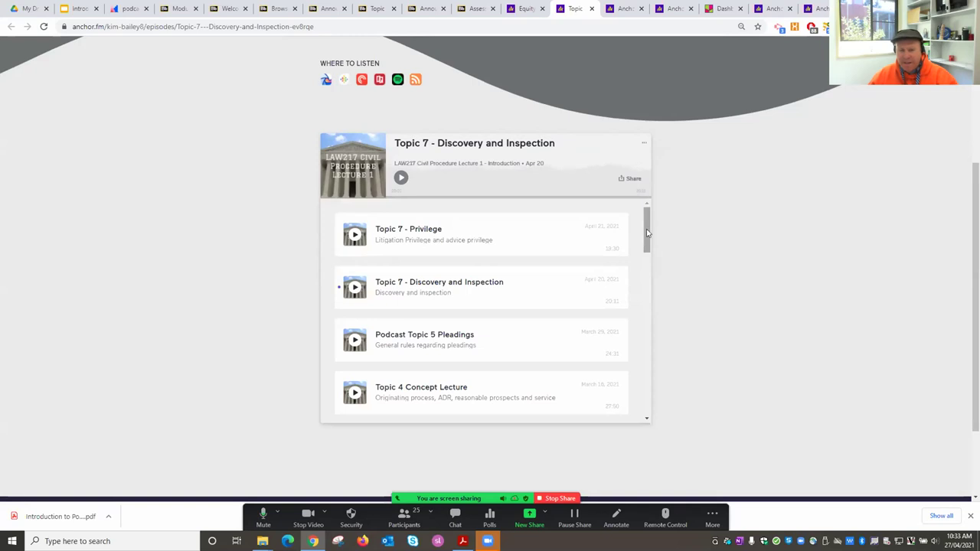
Step: Browse the episode list and header of the LAW217 Civil Procedure Lecture 1 - Introduction podcast's public Anchor page
{"action": "scroll", "coordinate": [646, 241], "scroll_direction": "down", "scroll_amount": 1}
{"action": "scroll", "coordinate": [646, 242], "scroll_direction": "up", "scroll_amount": 1}
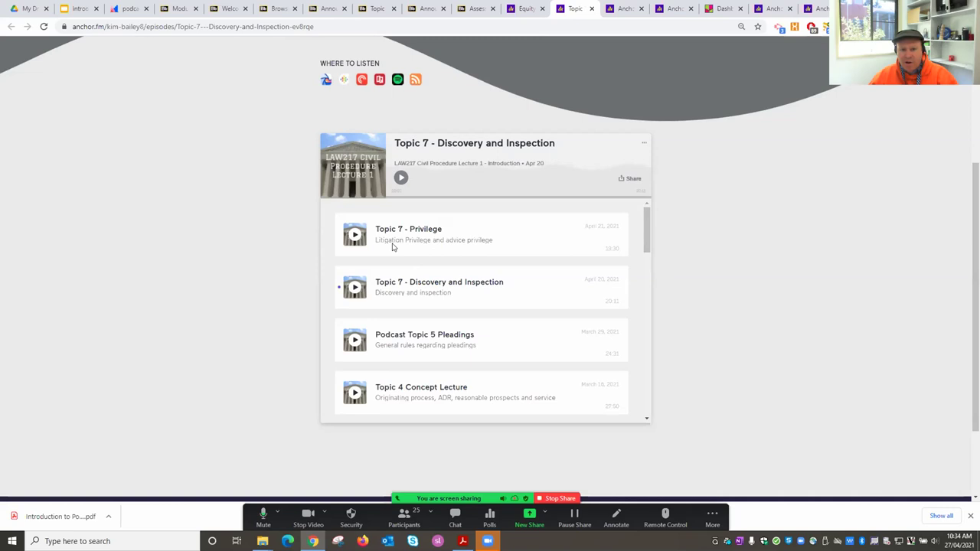
{"action": "left_click_drag", "start_coordinate": [647, 231], "coordinate": [647, 282]}
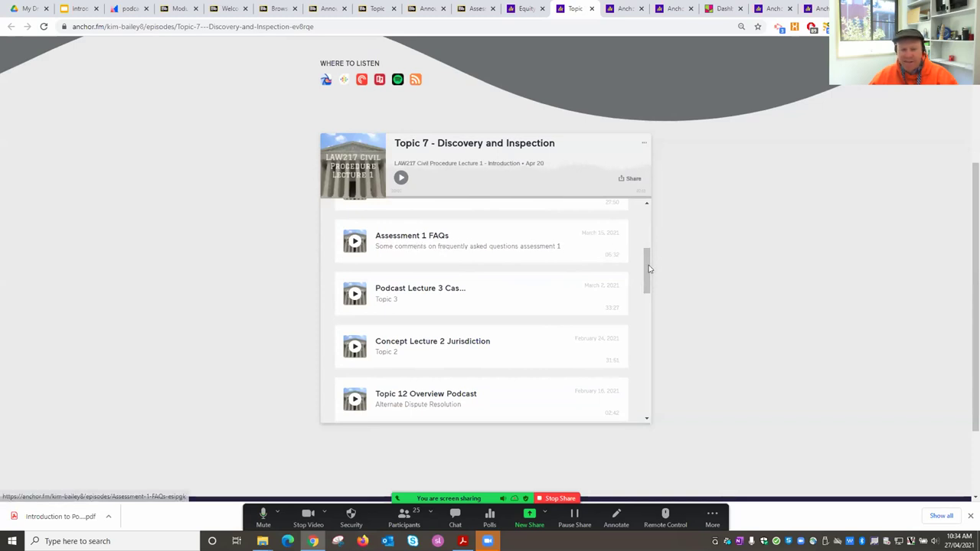
{"action": "left_click_drag", "start_coordinate": [646, 275], "coordinate": [647, 284]}
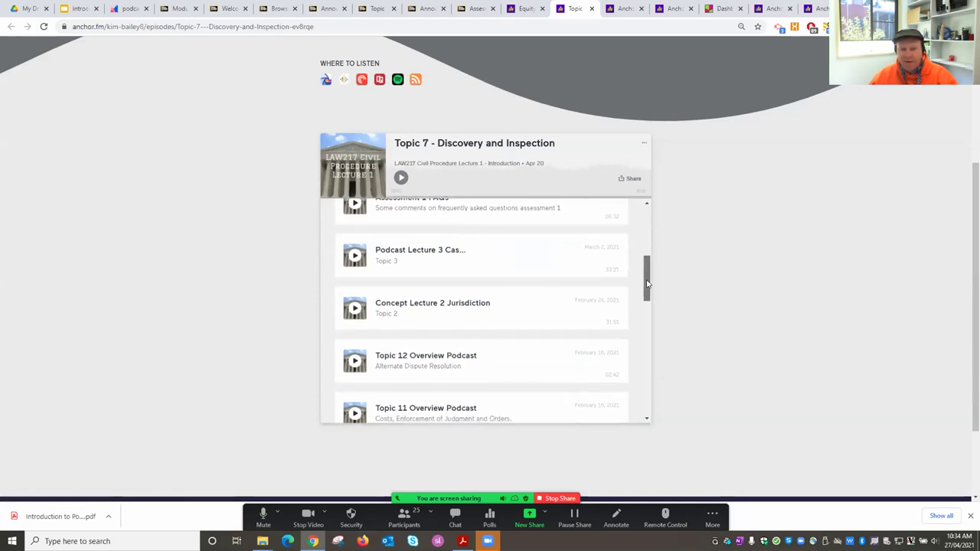
{"action": "left_click_drag", "start_coordinate": [647, 284], "coordinate": [645, 274]}
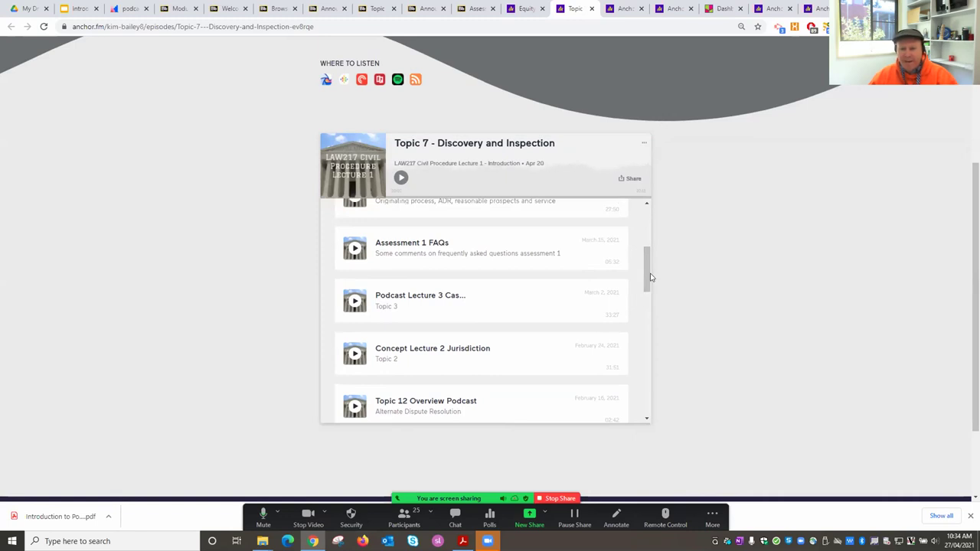
{"action": "left_click_drag", "start_coordinate": [650, 277], "coordinate": [647, 273]}
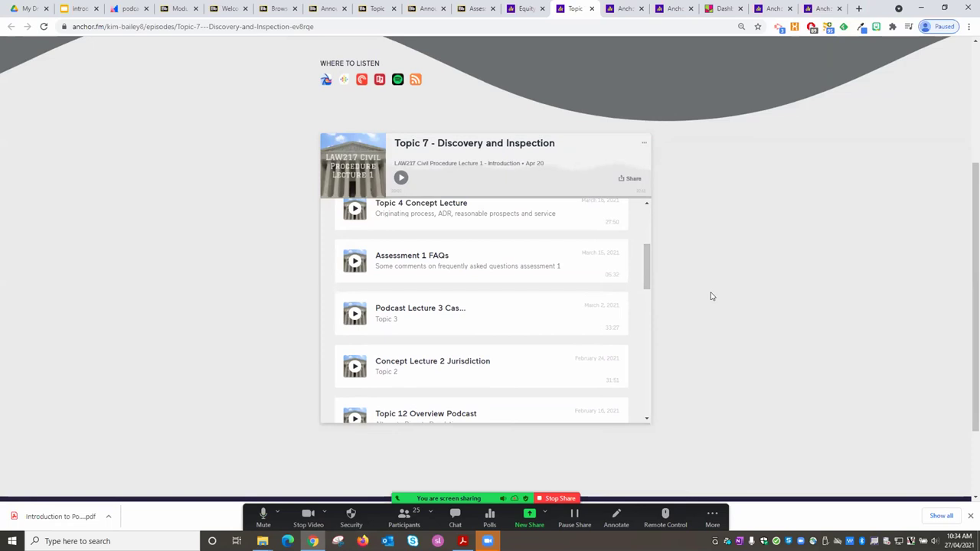
{"action": "left_click_drag", "start_coordinate": [641, 276], "coordinate": [654, 253]}
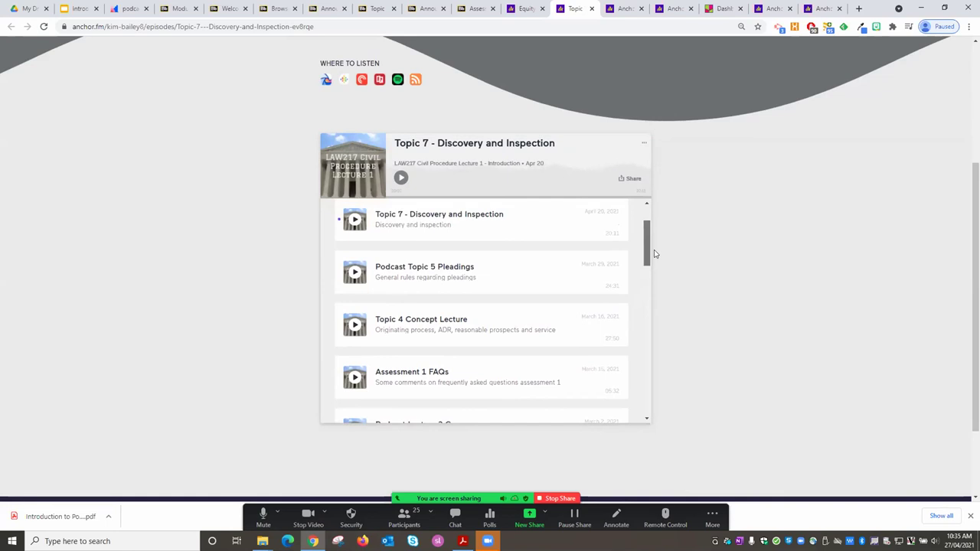
{"action": "left_click_drag", "start_coordinate": [655, 253], "coordinate": [658, 249]}
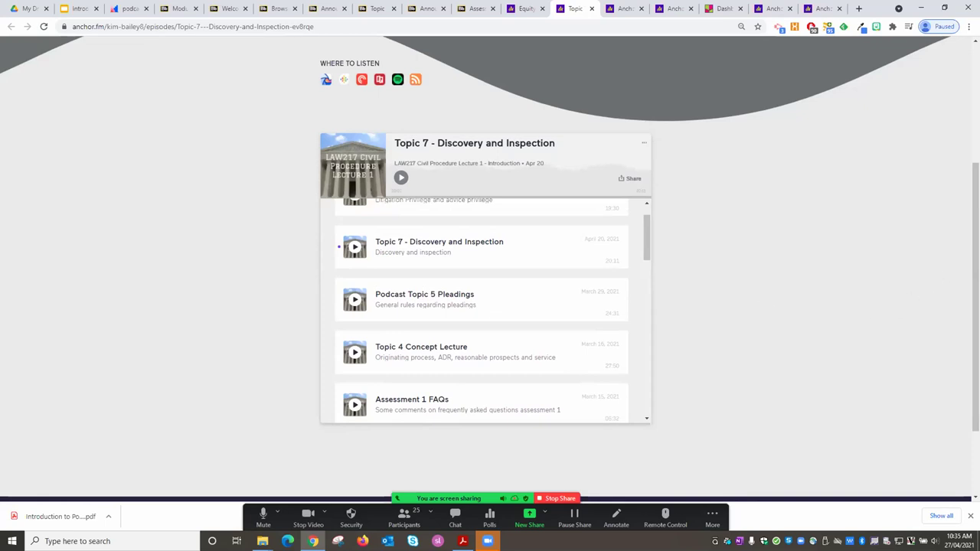
{"action": "scroll", "coordinate": [903, 321], "scroll_direction": "up", "scroll_amount": 1}
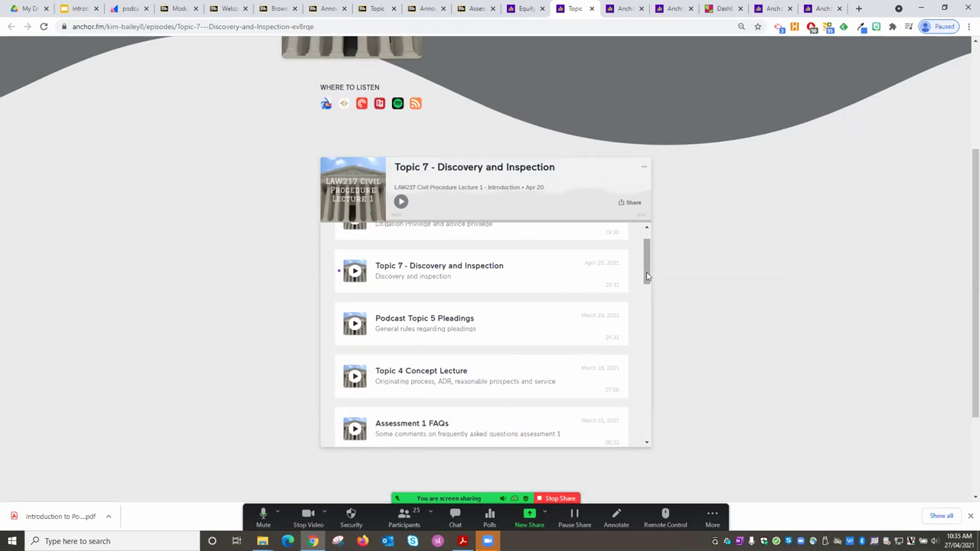
{"action": "scroll", "coordinate": [647, 269], "scroll_direction": "up", "scroll_amount": 1}
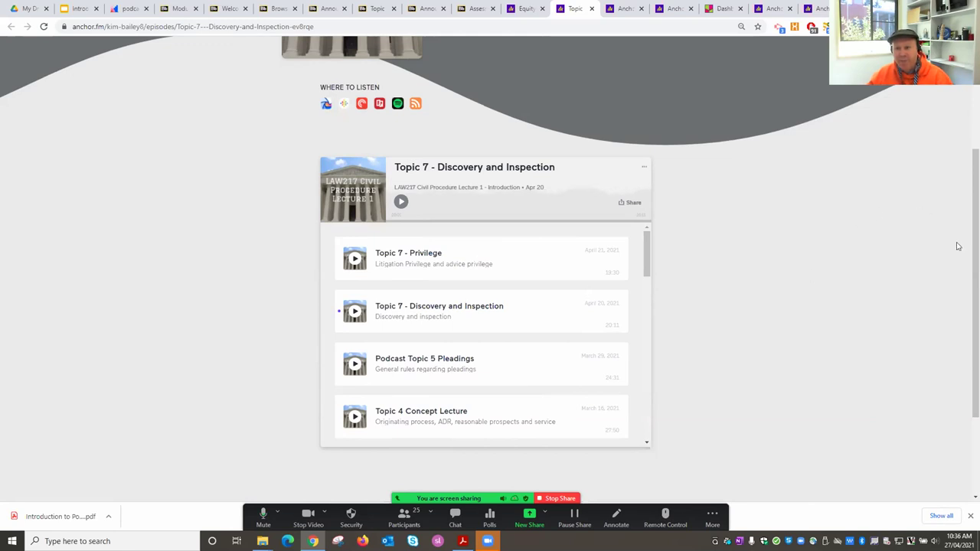
{"action": "scroll", "coordinate": [972, 253], "scroll_direction": "up", "scroll_amount": 3}
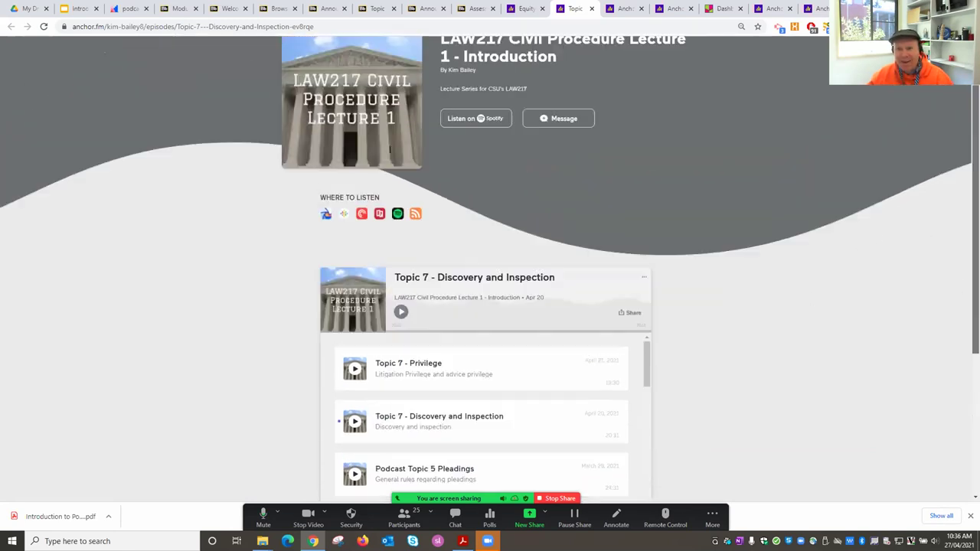
{"action": "scroll", "coordinate": [972, 252], "scroll_direction": "up", "scroll_amount": 1}
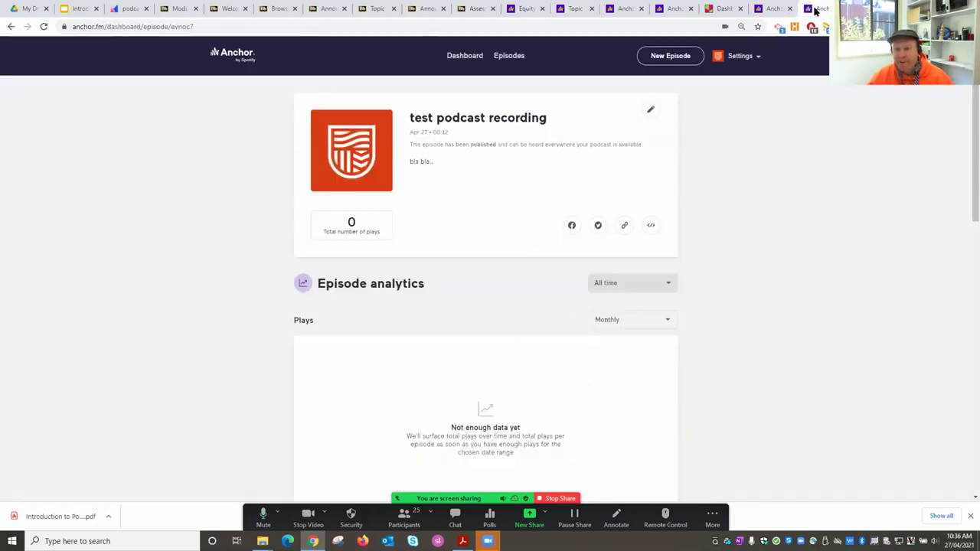
Step: Open the Charles Sturt Stories dashboard in Anchor and examine its plays, top episodes, listener locations and listening platforms
{"action": "left_click", "coordinate": [814, 9]}
{"action": "left_click", "coordinate": [462, 56]}
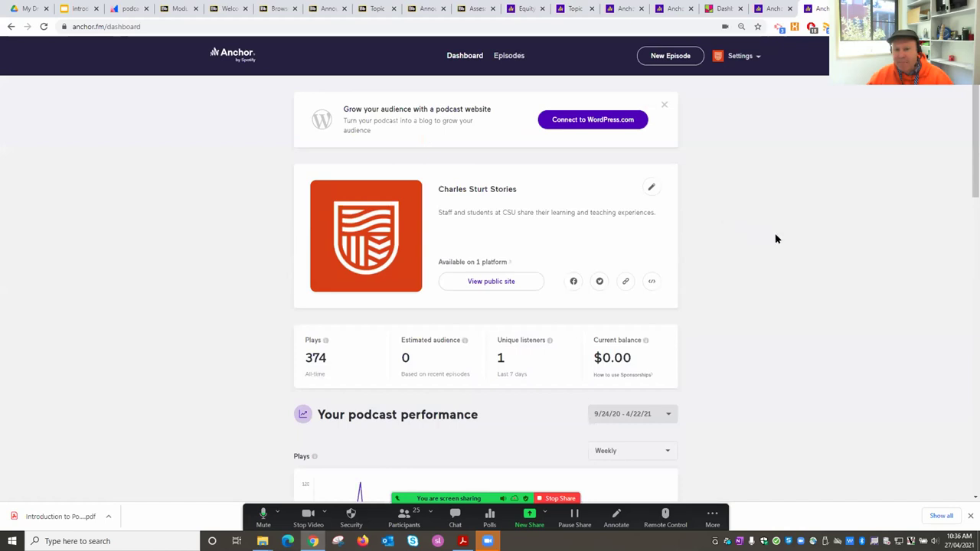
{"action": "scroll", "coordinate": [796, 302], "scroll_direction": "down", "scroll_amount": 3}
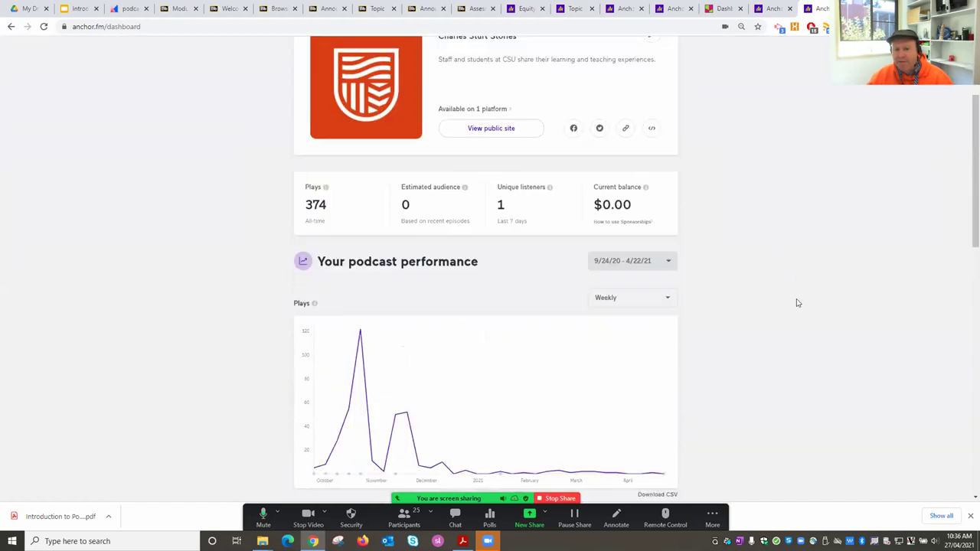
{"action": "mouse_move", "coordinate": [361, 368]}
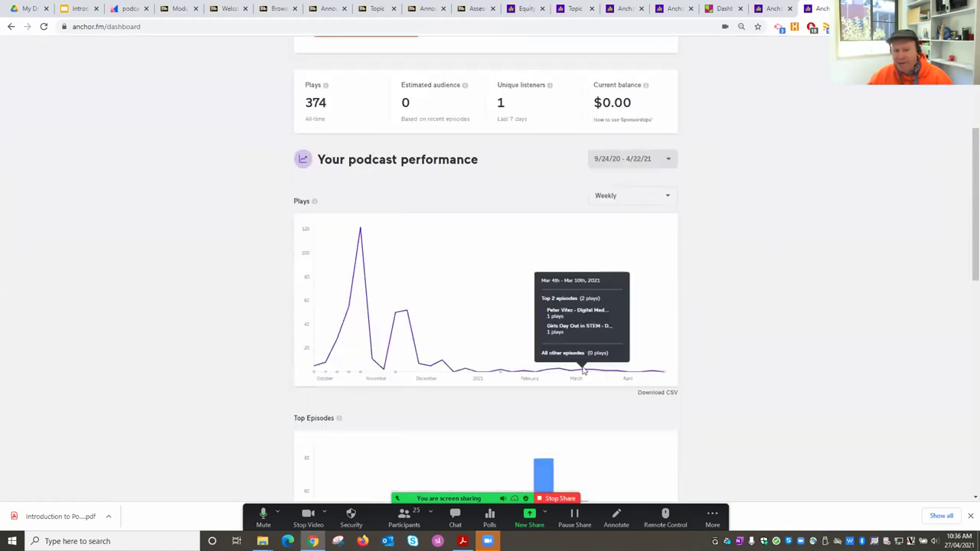
{"action": "scroll", "coordinate": [825, 358], "scroll_direction": "down", "scroll_amount": 3}
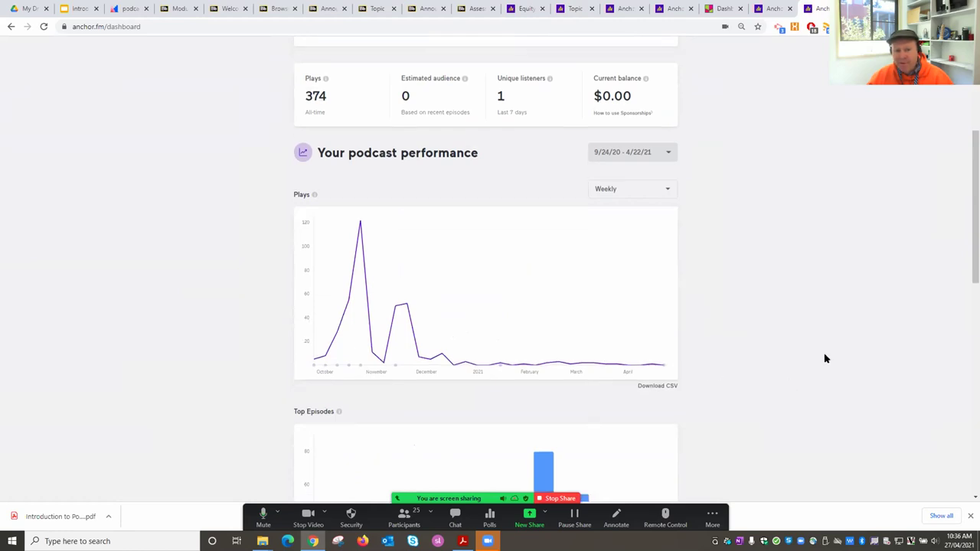
{"action": "scroll", "coordinate": [554, 337], "scroll_direction": "up", "scroll_amount": 1}
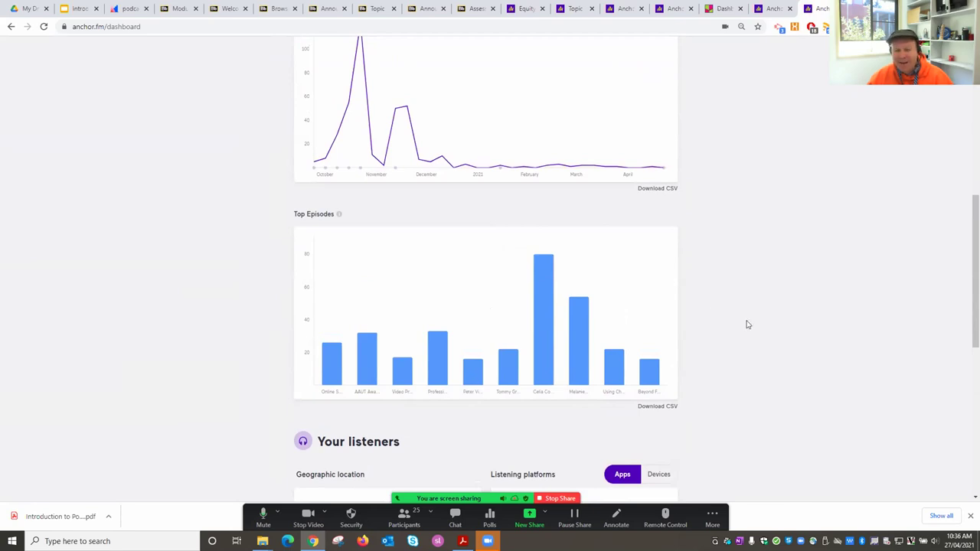
{"action": "scroll", "coordinate": [748, 324], "scroll_direction": "down", "scroll_amount": 1}
{"action": "scroll", "coordinate": [748, 325], "scroll_direction": "down", "scroll_amount": 3}
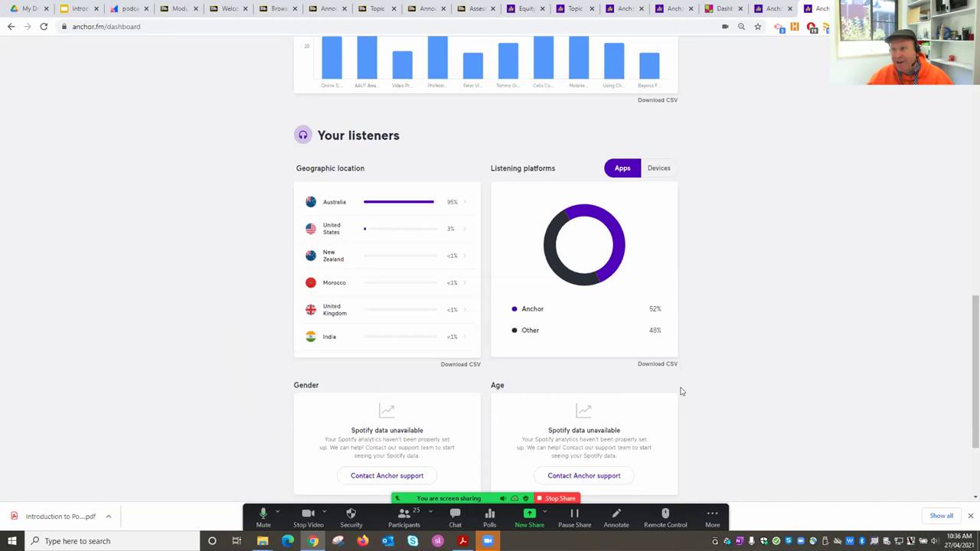
{"action": "scroll", "coordinate": [756, 350], "scroll_direction": "down", "scroll_amount": 2}
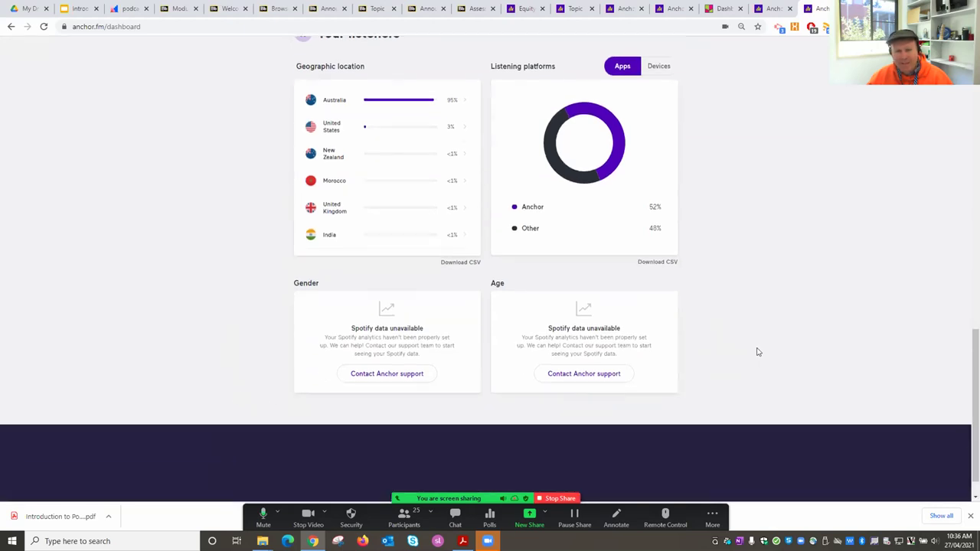
{"action": "scroll", "coordinate": [756, 351], "scroll_direction": "up", "scroll_amount": 15}
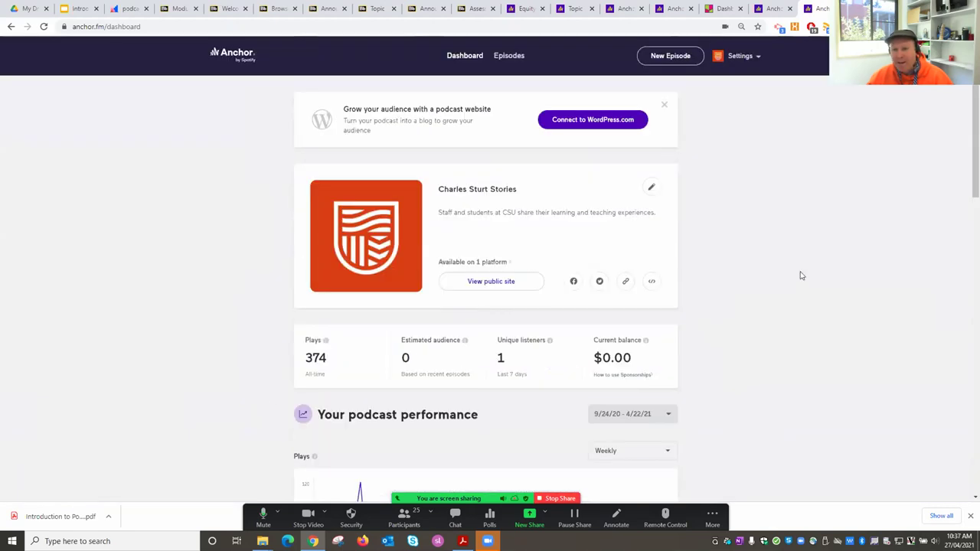
Step: View the podcast's Distribution settings and the episode page of the test podcast recording
{"action": "left_click", "coordinate": [751, 59]}
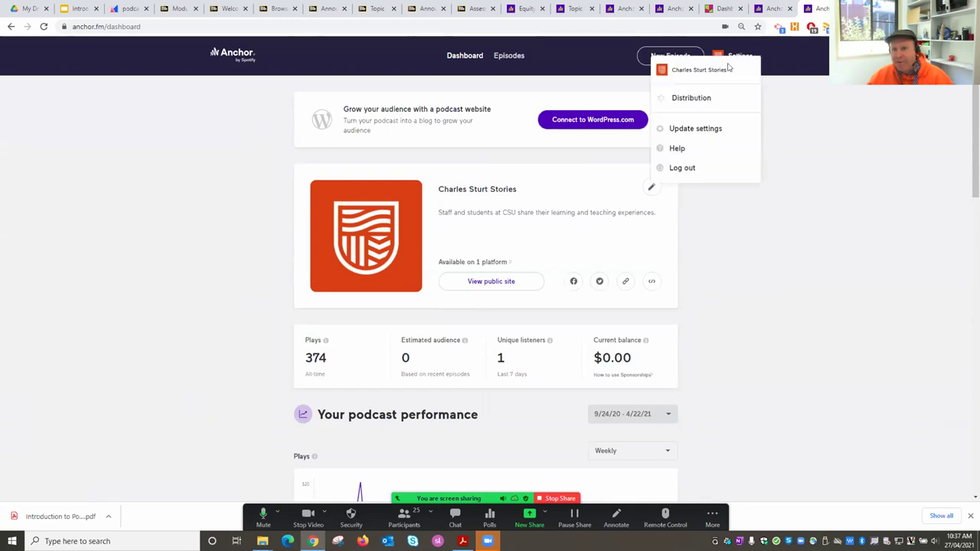
{"action": "left_click", "coordinate": [716, 101]}
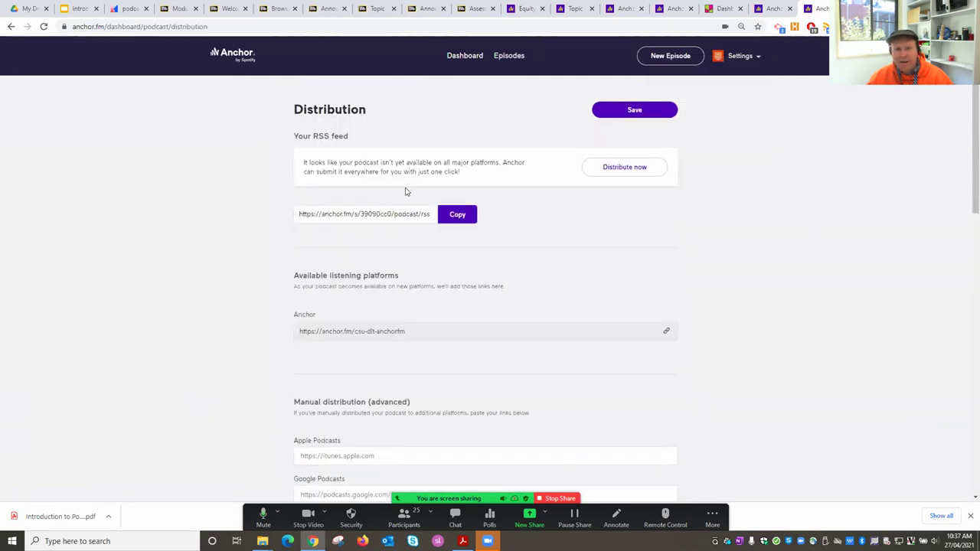
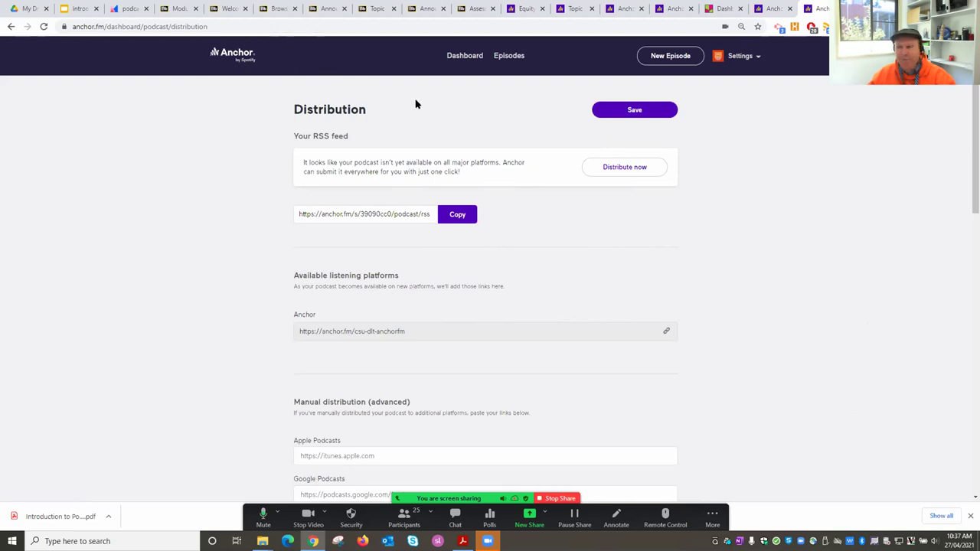
{"action": "left_click", "coordinate": [510, 56]}
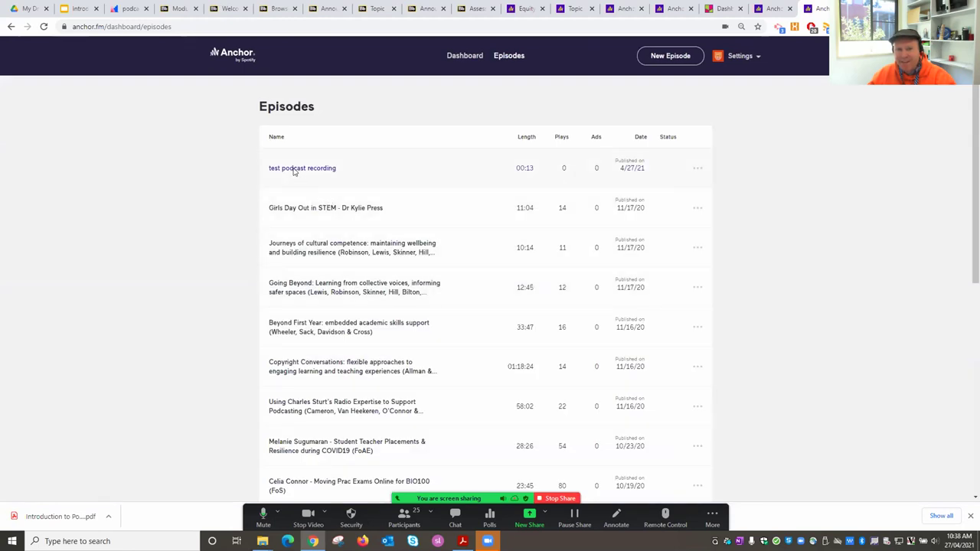
{"action": "left_click", "coordinate": [293, 170]}
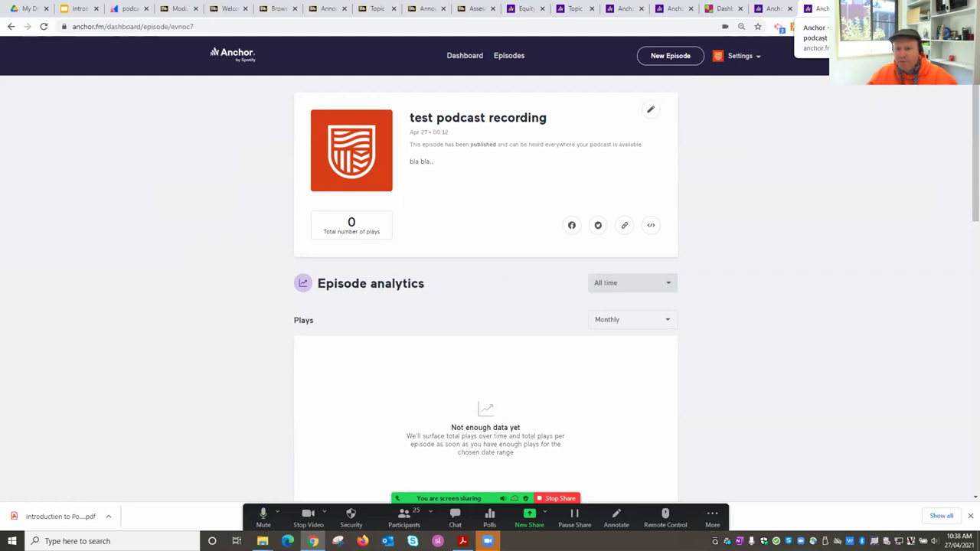
Step: Close the test podcast recording page, the Anchor dashboard page and the Padlet dashboard page
{"action": "key", "text": "ctrl+w"}
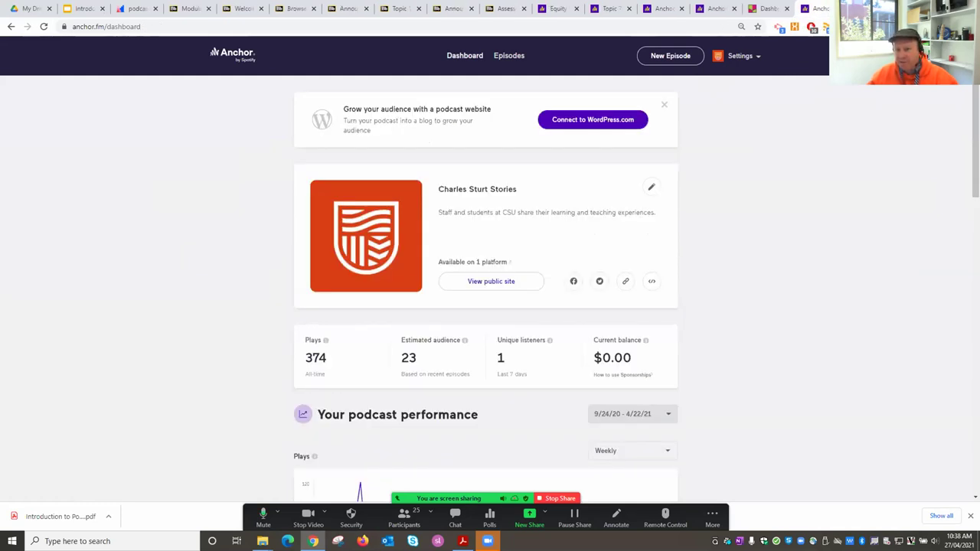
{"action": "key", "text": "ctrl+w"}
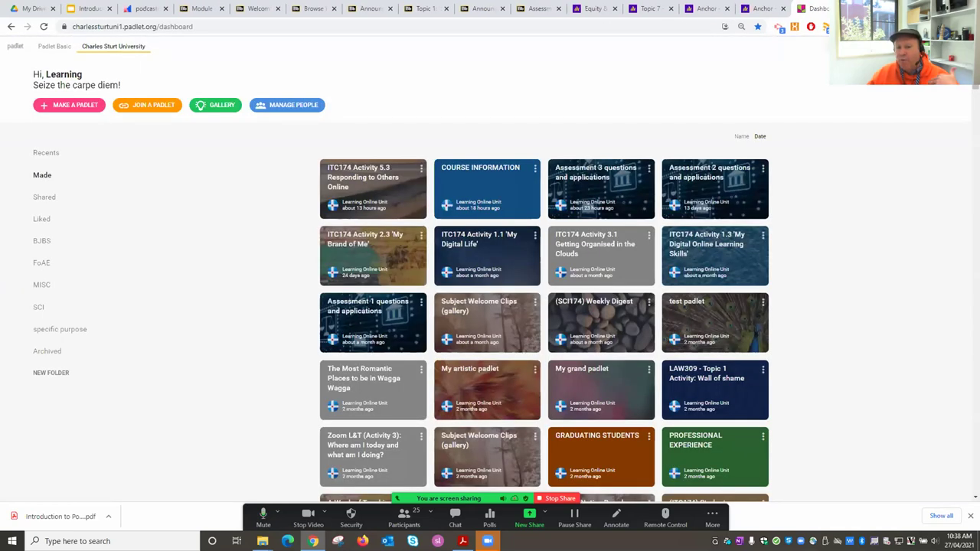
{"action": "key", "text": "ctrl+w"}
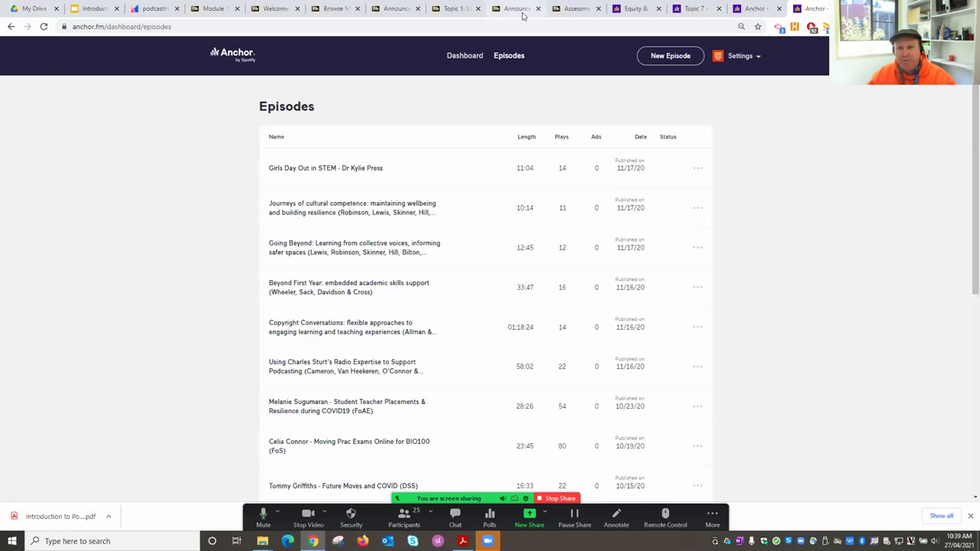
Step: Switch to Interact 2 and open the presenter's own Sandpit site from the list of organisations
{"action": "left_click", "coordinate": [339, 11]}
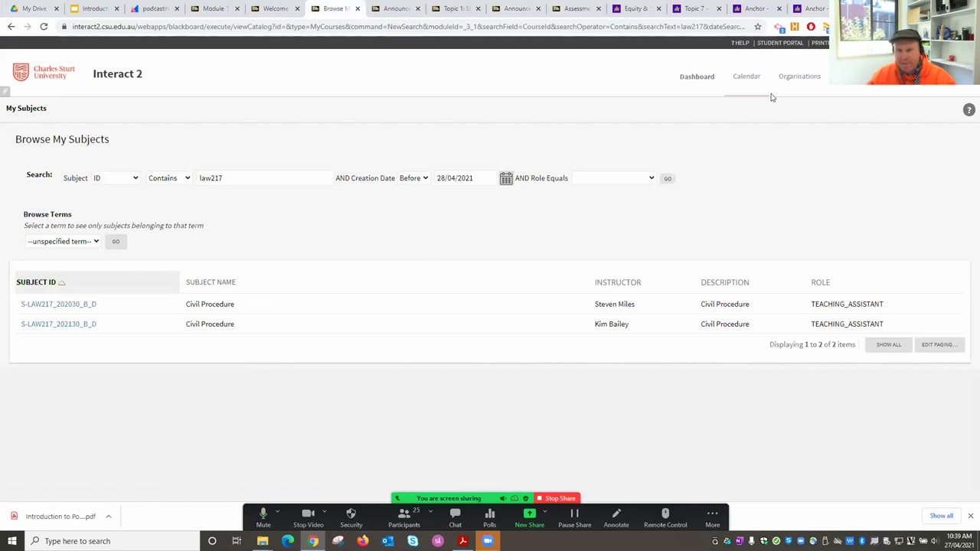
{"action": "left_click", "coordinate": [802, 76]}
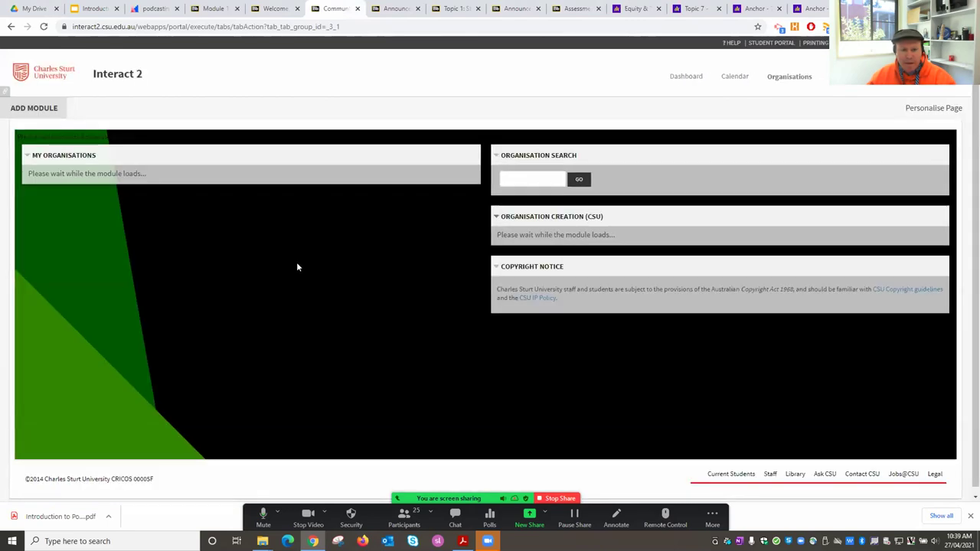
{"action": "scroll", "coordinate": [362, 276], "scroll_direction": "down", "scroll_amount": 1}
{"action": "scroll", "coordinate": [362, 277], "scroll_direction": "down", "scroll_amount": 15}
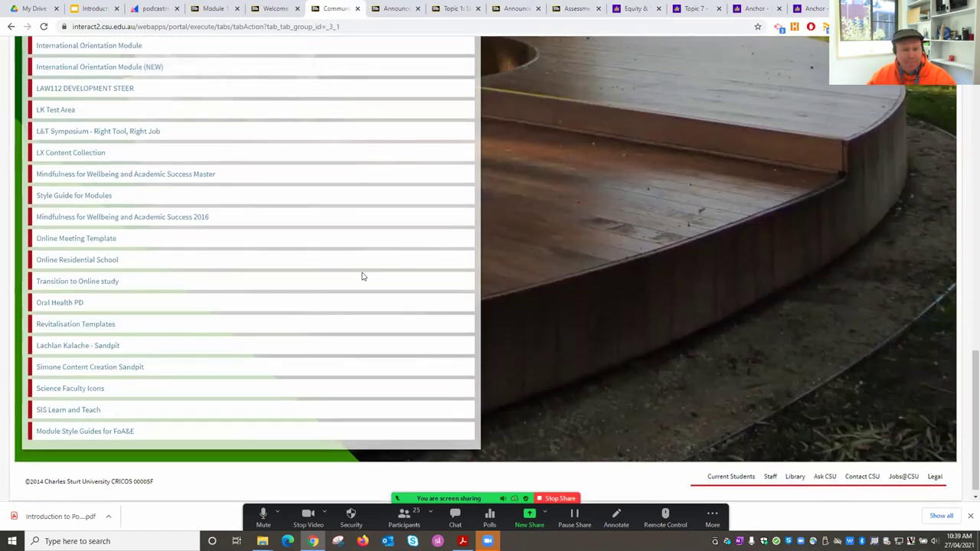
{"action": "scroll", "coordinate": [362, 276], "scroll_direction": "down", "scroll_amount": 1}
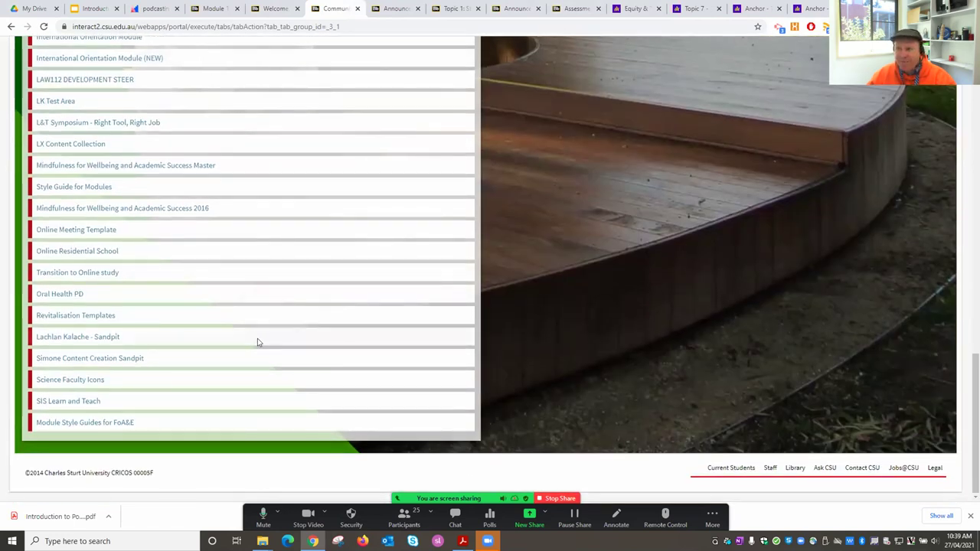
{"action": "left_click", "coordinate": [85, 339]}
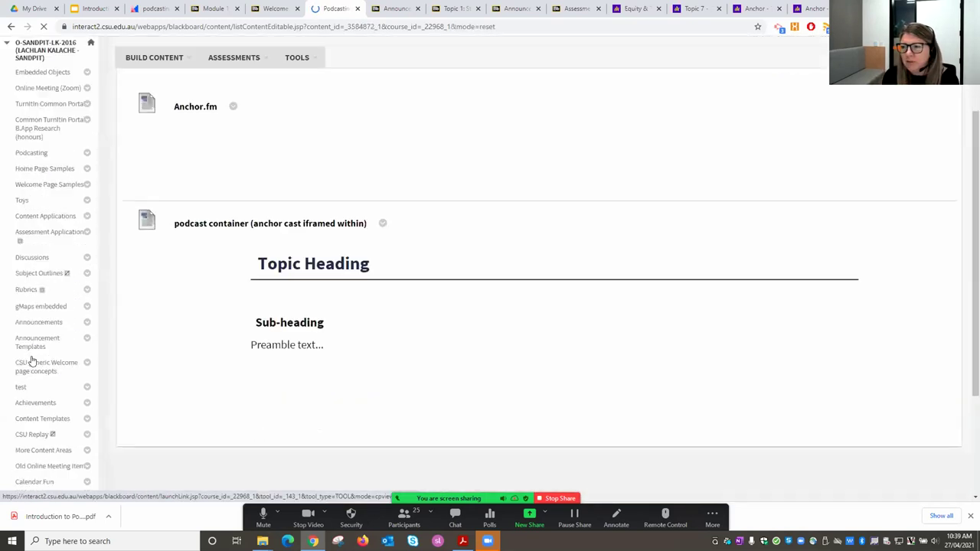
Step: Open the sandpit site's CSU Replay (Panopto) content and show its recordings folder
{"action": "scroll", "coordinate": [38, 352], "scroll_direction": "down", "scroll_amount": 2}
{"action": "scroll", "coordinate": [44, 346], "scroll_direction": "down", "scroll_amount": 3}
{"action": "scroll", "coordinate": [44, 346], "scroll_direction": "down", "scroll_amount": 2}
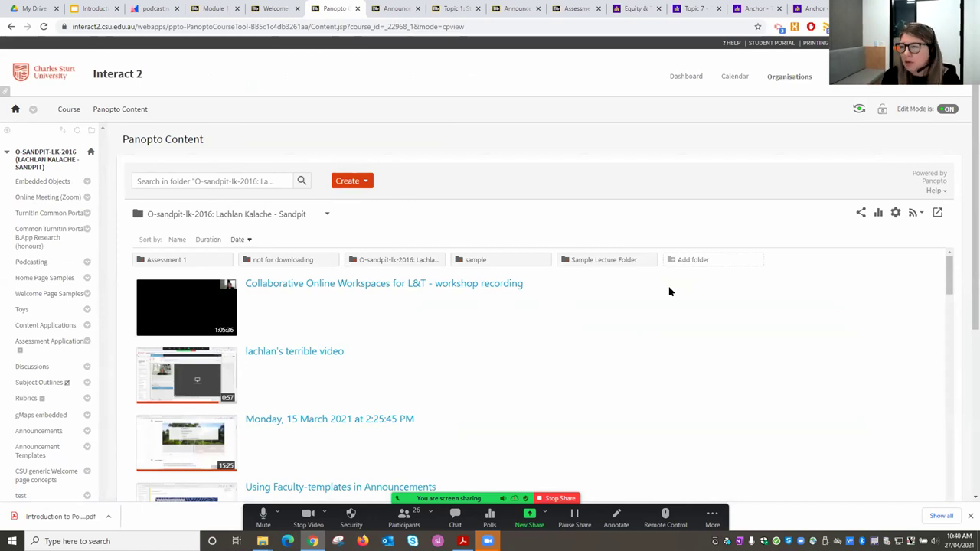
Step: Launch the Panopto for Windows recorder for a new session from the sandpit's Panopto content and widen its window
{"action": "mouse_move", "coordinate": [617, 288]}
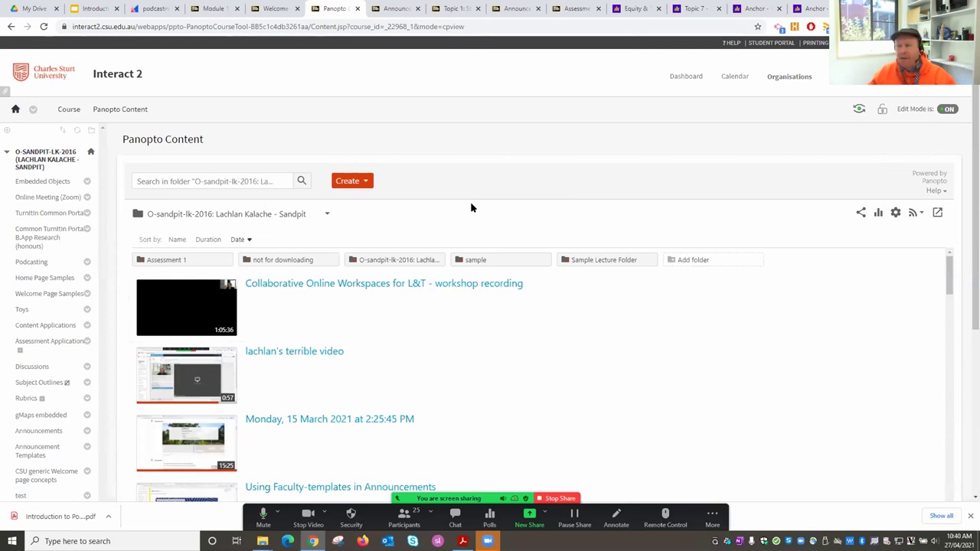
{"action": "left_click", "coordinate": [365, 182]}
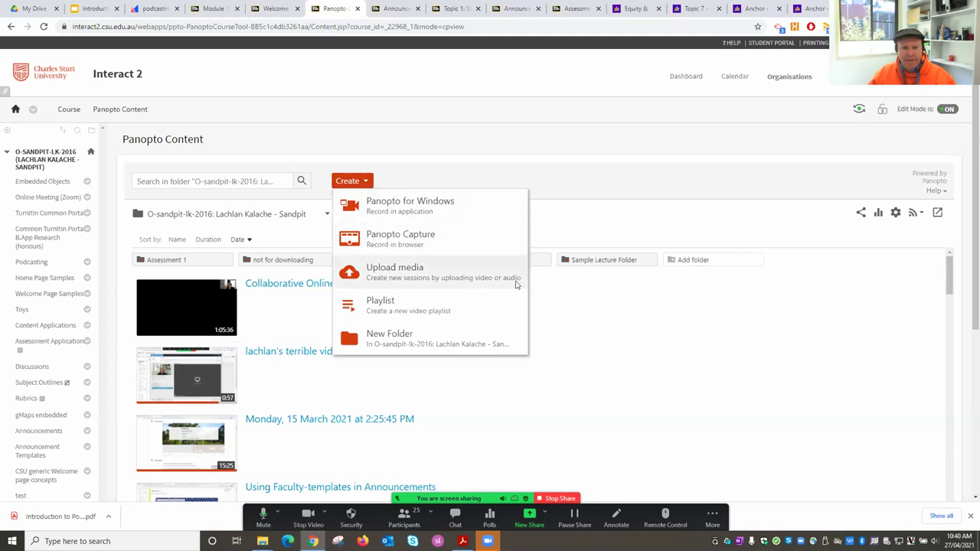
{"action": "left_click", "coordinate": [433, 210]}
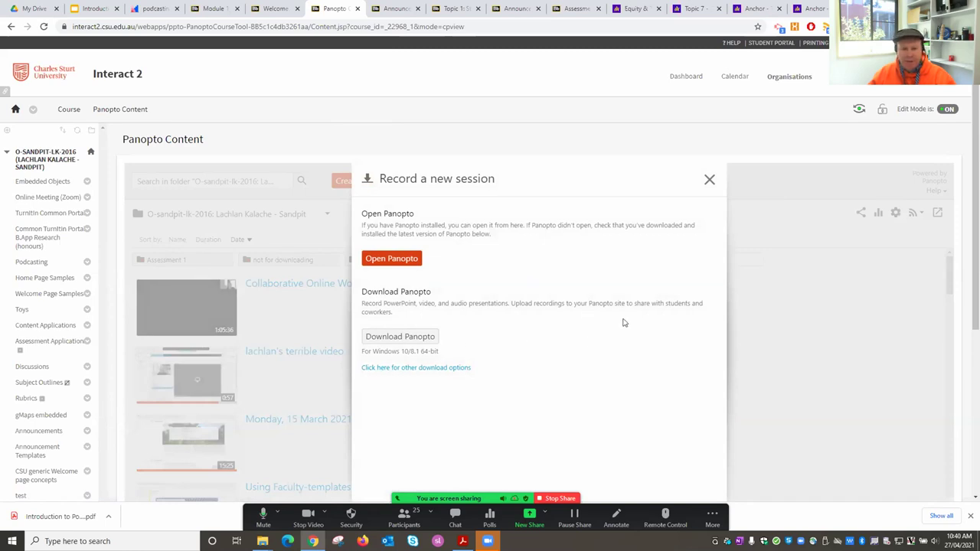
{"action": "left_click", "coordinate": [391, 258]}
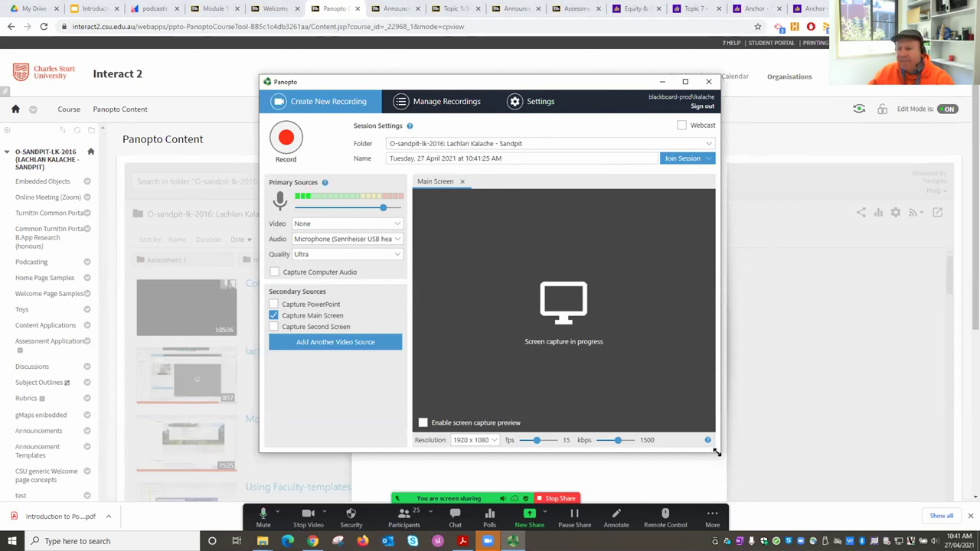
{"action": "left_click_drag", "start_coordinate": [716, 452], "coordinate": [848, 452]}
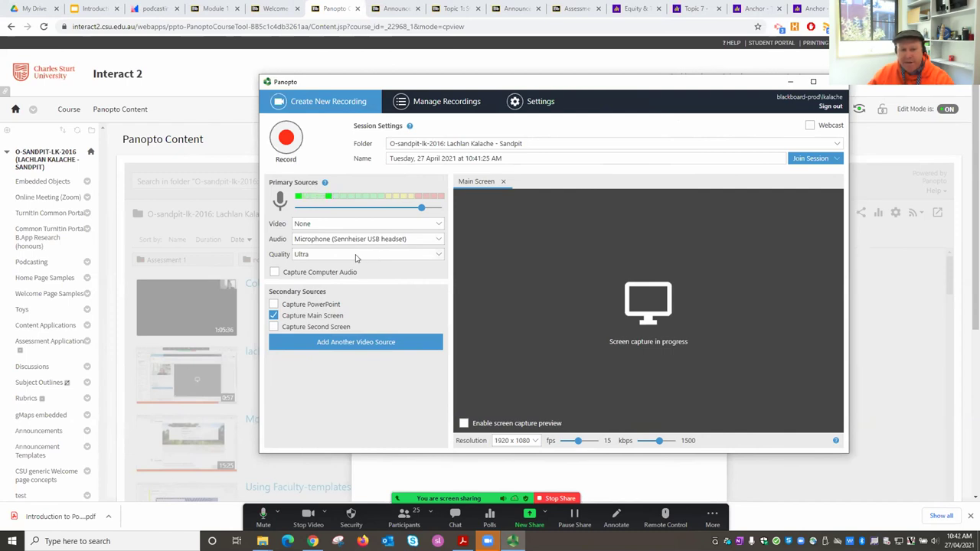
Step: Set the recording quality to Standard and turn off main screen capture so that only the microphone is recorded
{"action": "left_click", "coordinate": [439, 256]}
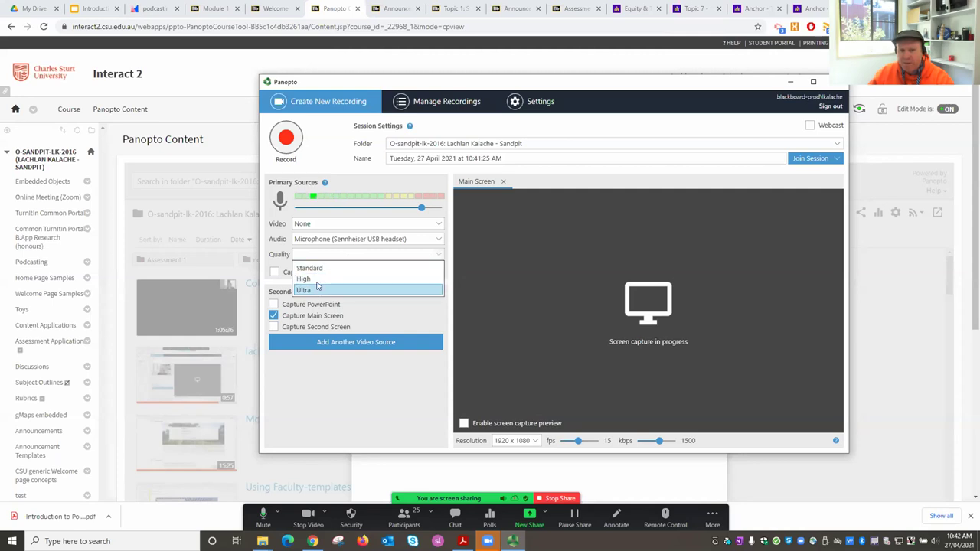
{"action": "left_click", "coordinate": [470, 316]}
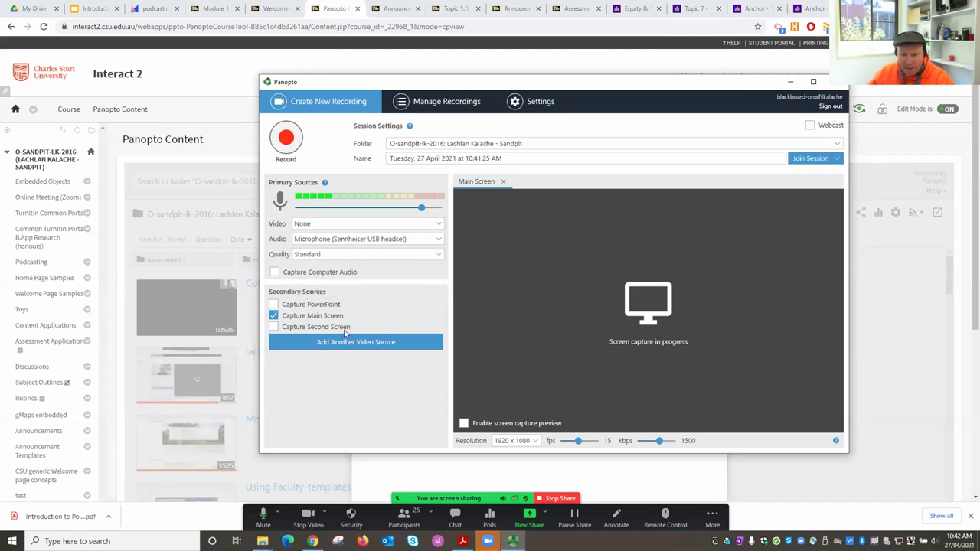
{"action": "left_click", "coordinate": [274, 315]}
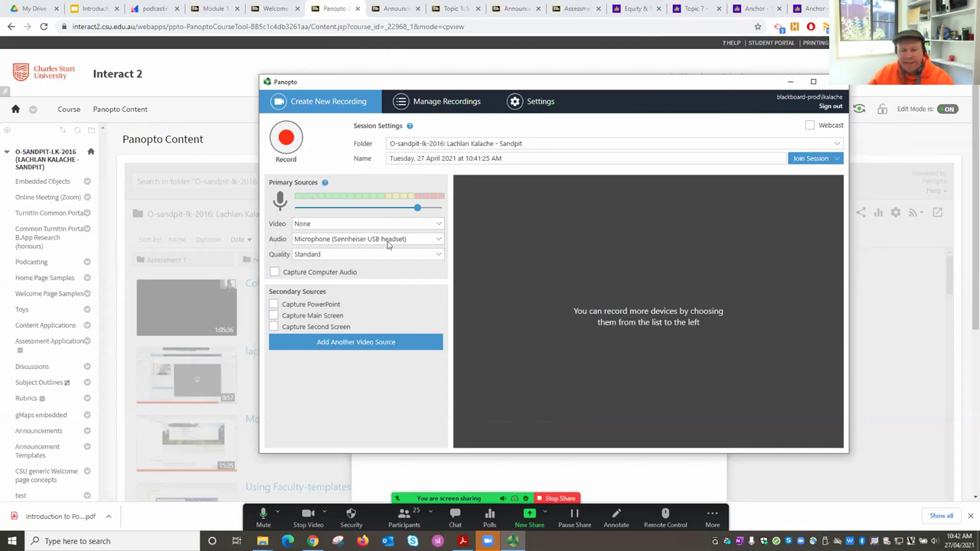
Step: Record a short audio-only session, finish it without a description, and close the Panopto recorder and the Record a new session dialog
{"action": "left_click", "coordinate": [285, 137]}
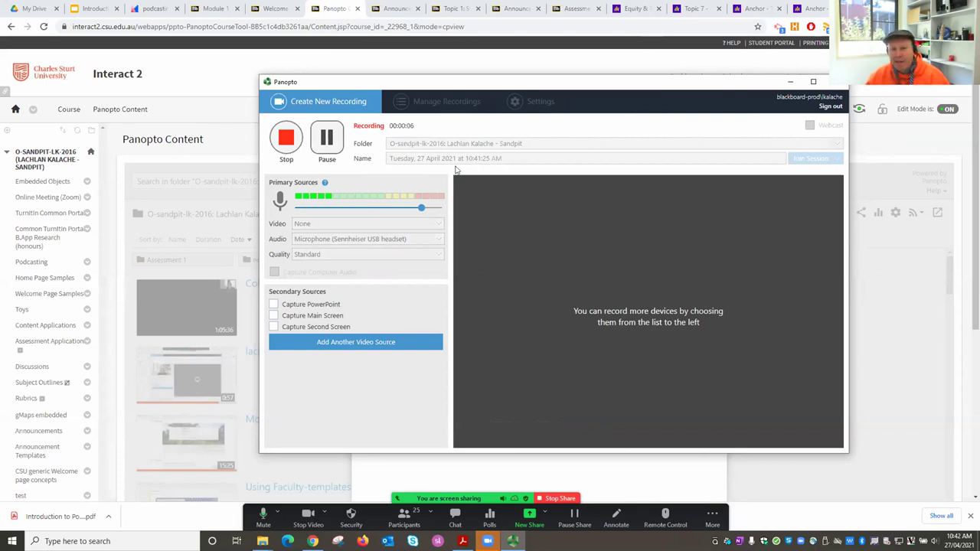
{"action": "left_click", "coordinate": [287, 139]}
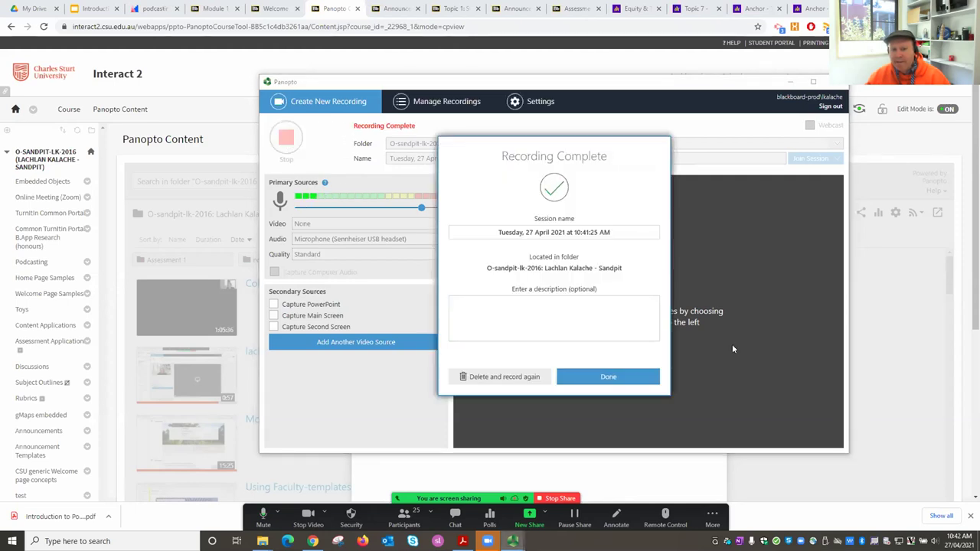
{"action": "left_click", "coordinate": [611, 379]}
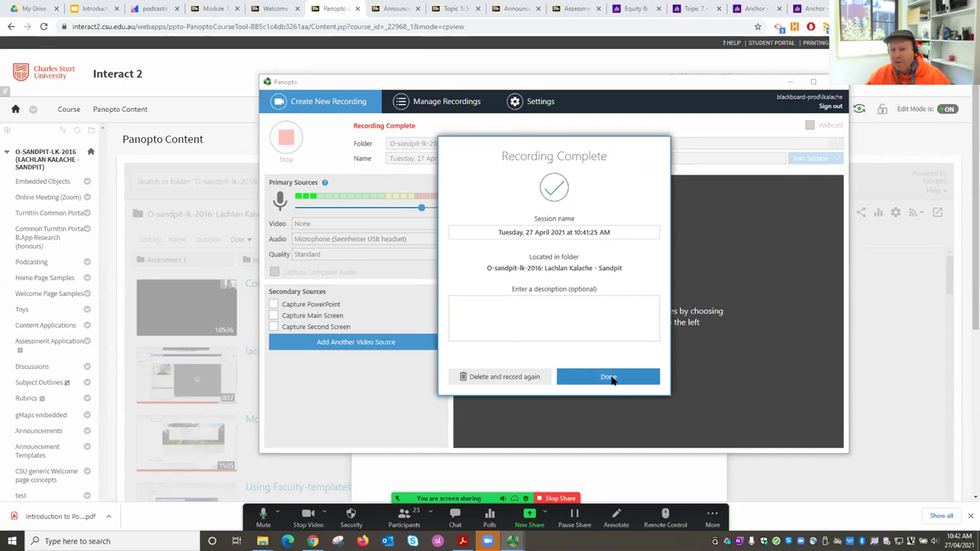
{"action": "left_click", "coordinate": [611, 378]}
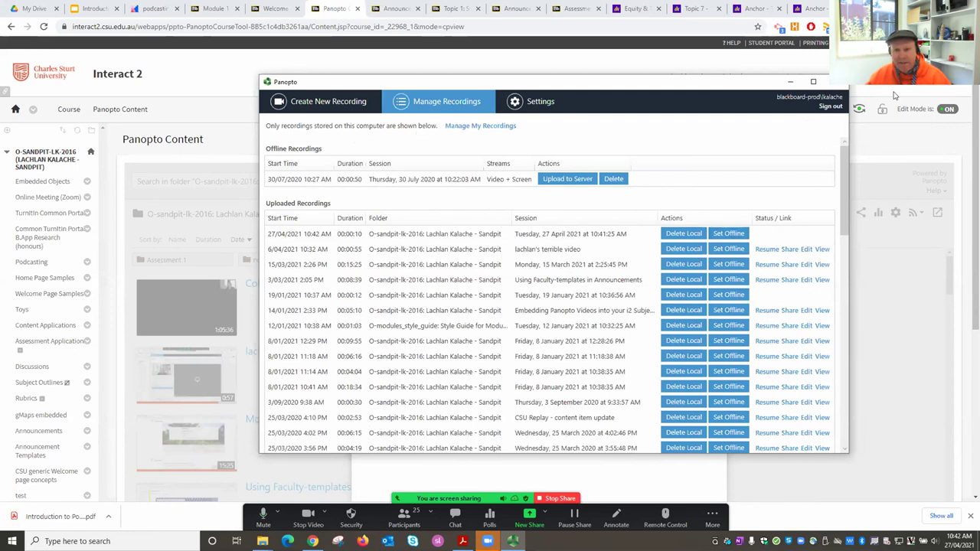
{"action": "left_click", "coordinate": [837, 86]}
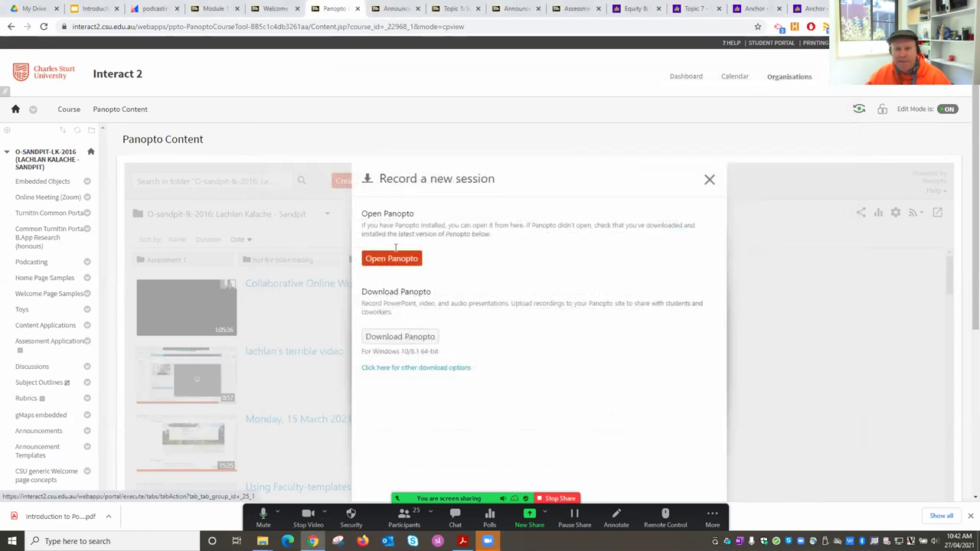
{"action": "left_click", "coordinate": [709, 179]}
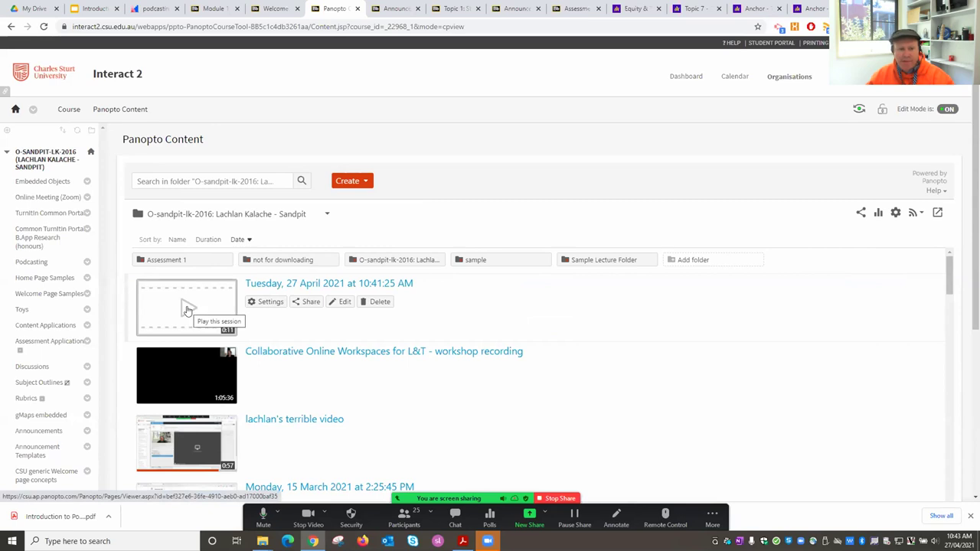
Step: Play back part of the new audio recording, view its waveform in the Panopto editor and close the recording's page
{"action": "left_click", "coordinate": [187, 310]}
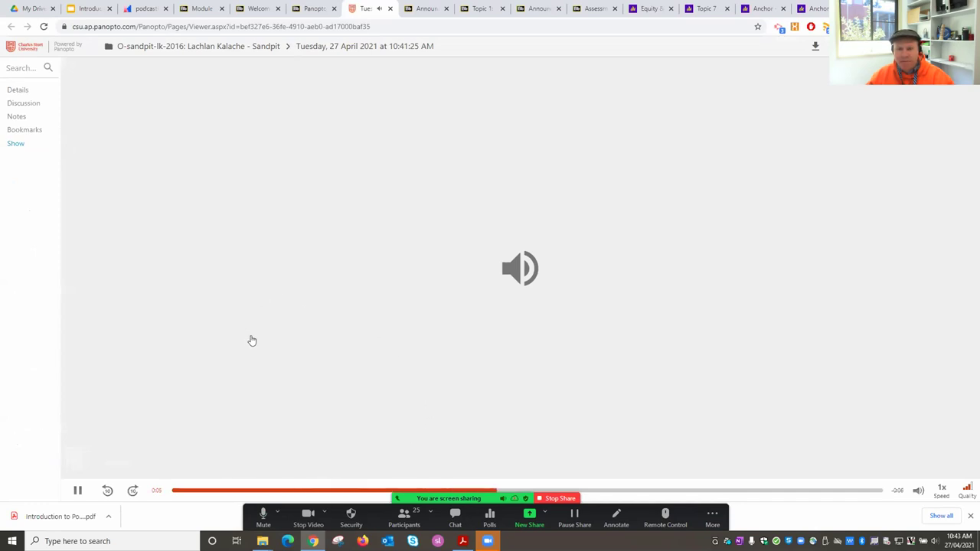
{"action": "left_click", "coordinate": [75, 487]}
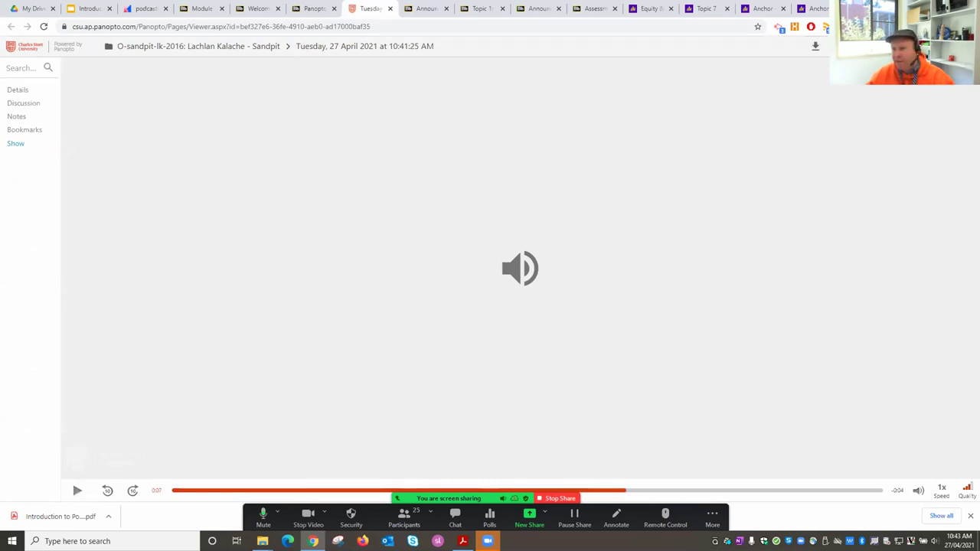
{"action": "key", "text": "F5"}
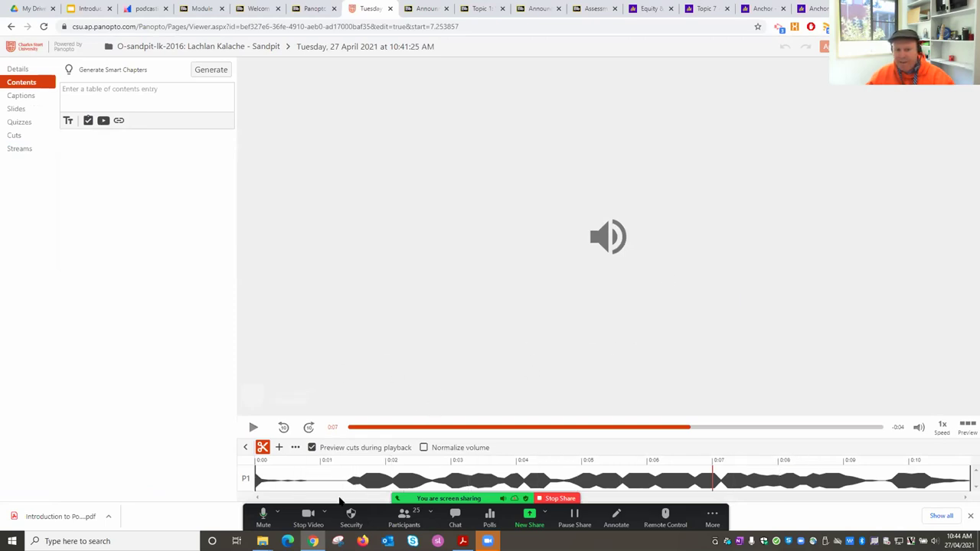
{"action": "left_click", "coordinate": [261, 446]}
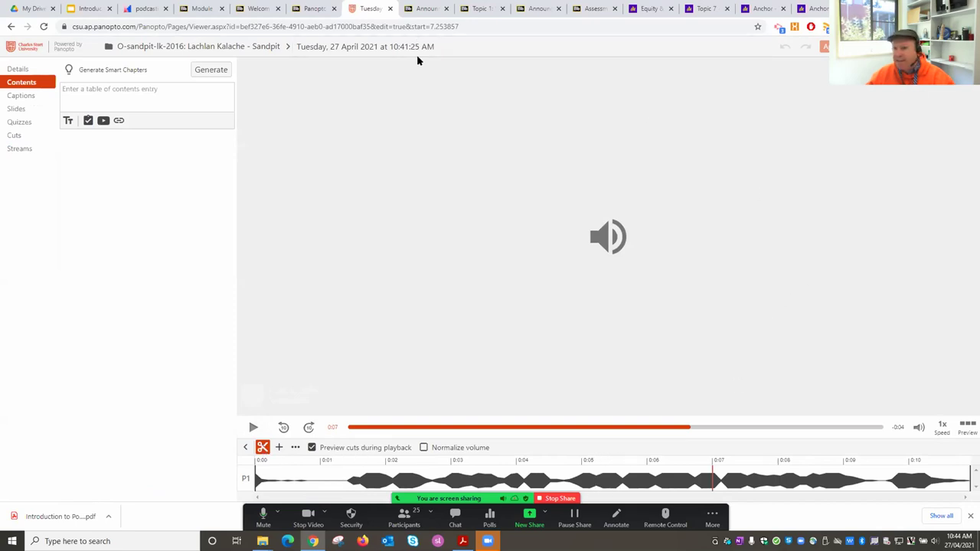
{"action": "left_click", "coordinate": [389, 11]}
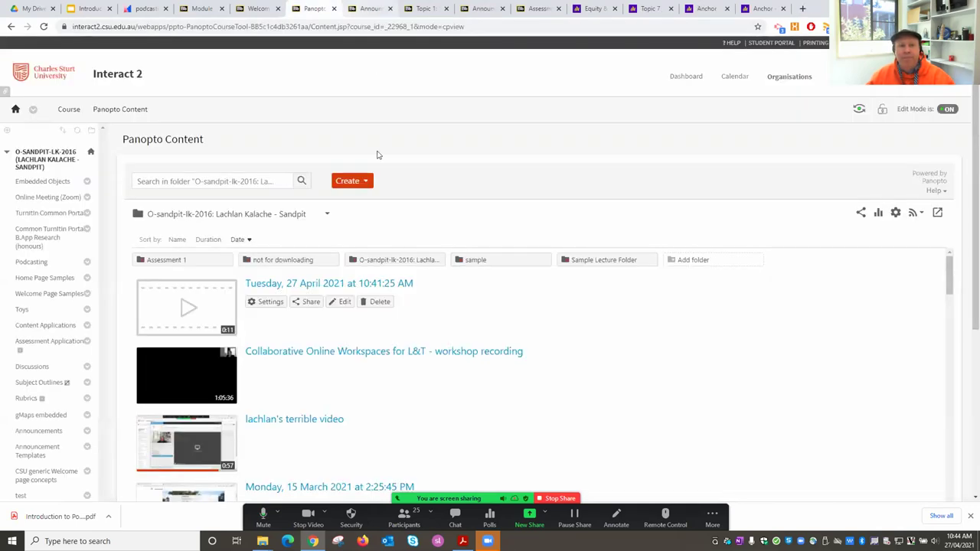
Step: Start a new content item in the sandpit's More Content Areas page and name it "more podcastsX"
{"action": "scroll", "coordinate": [46, 314], "scroll_direction": "down", "scroll_amount": 5}
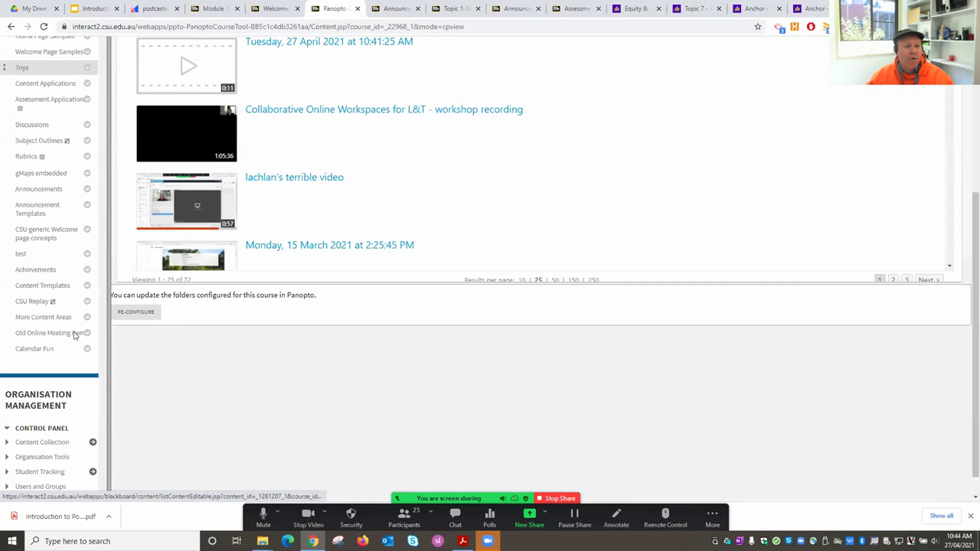
{"action": "left_click", "coordinate": [62, 292]}
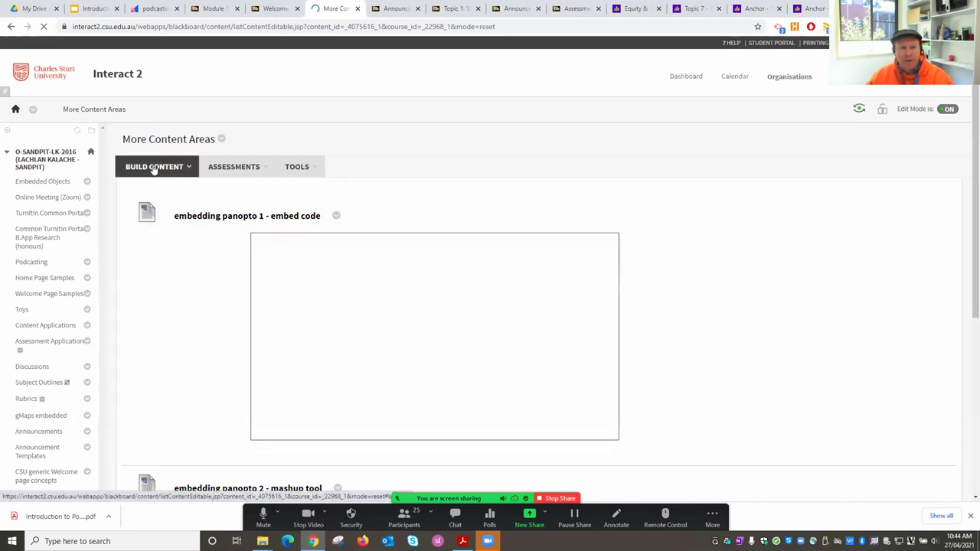
{"action": "left_click", "coordinate": [155, 168]}
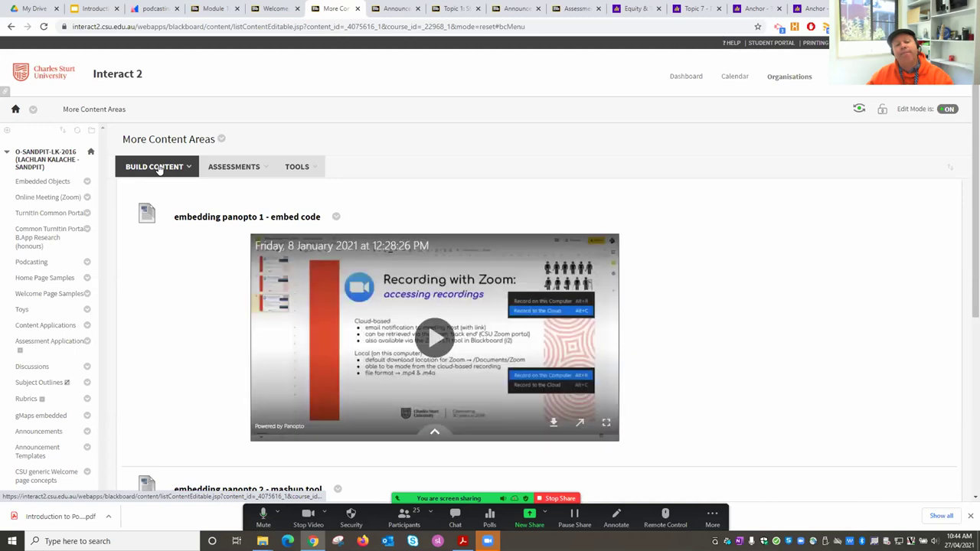
{"action": "left_click", "coordinate": [159, 169]}
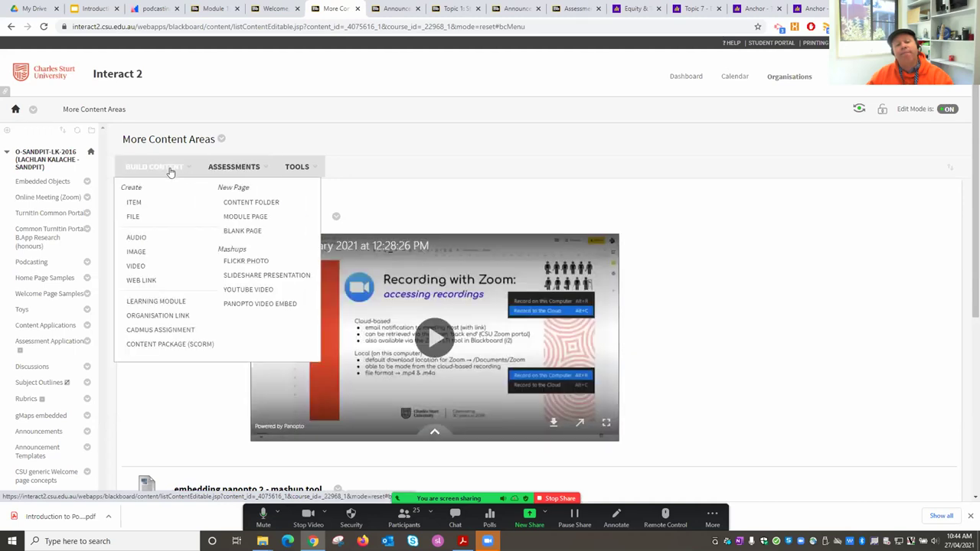
{"action": "left_click", "coordinate": [139, 203]}
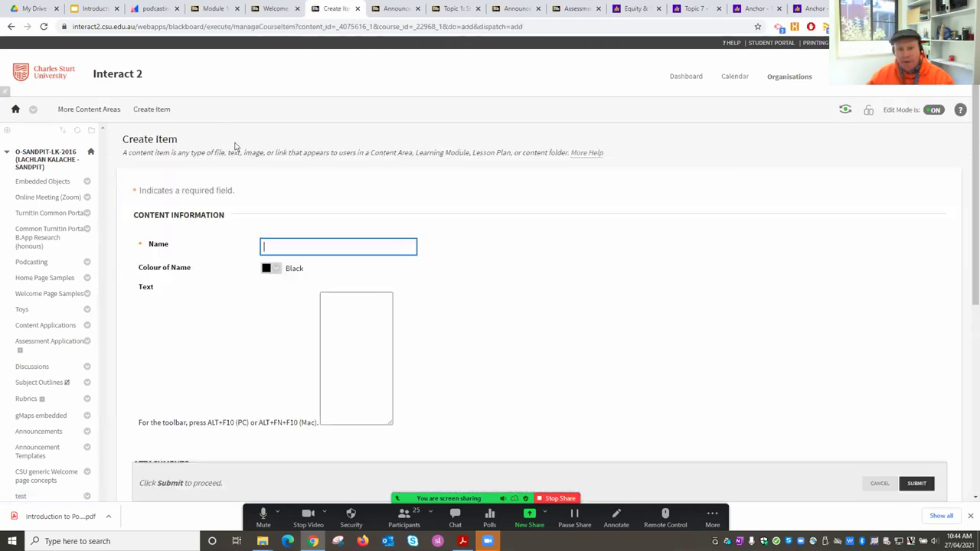
{"action": "type", "text": "more pod"}
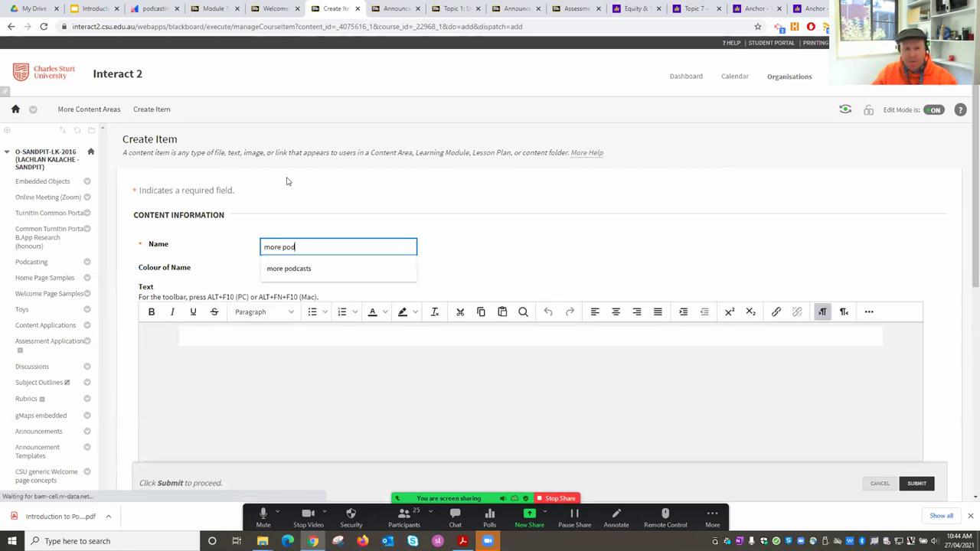
{"action": "type", "text": "casts"}
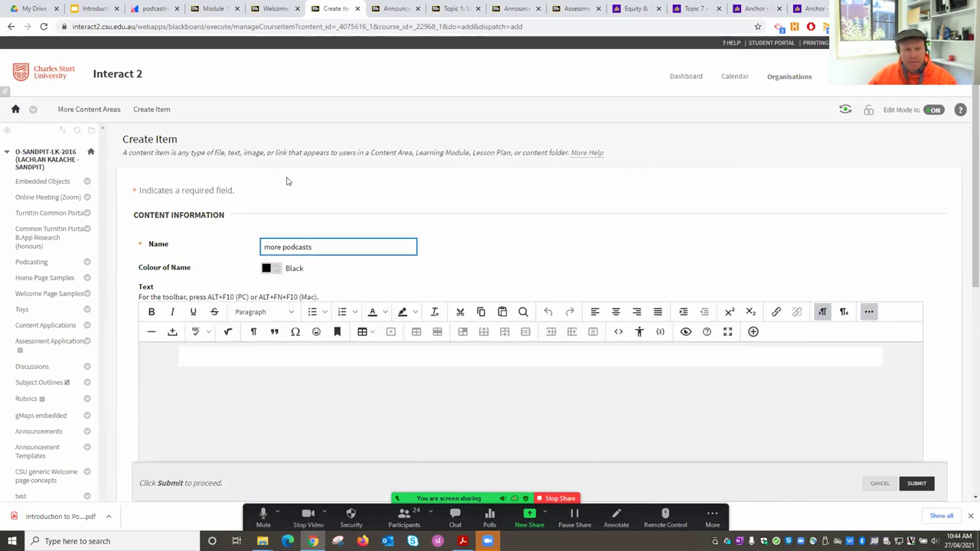
{"action": "type", "text": "X"}
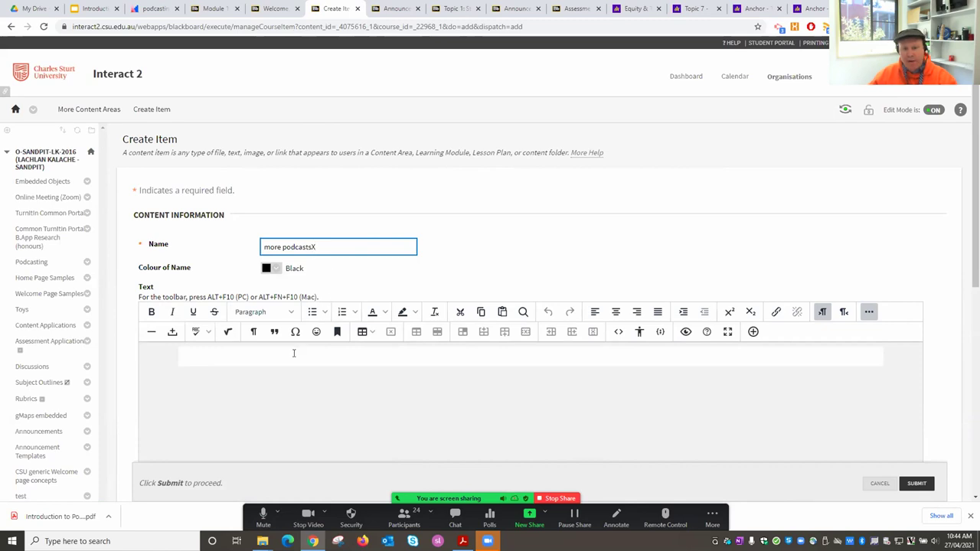
Step: Insert the Panopto recording "Tuesday, 27 April 2021 at 10:41:25 AM" into the item's text and submit the item
{"action": "left_click", "coordinate": [352, 356]}
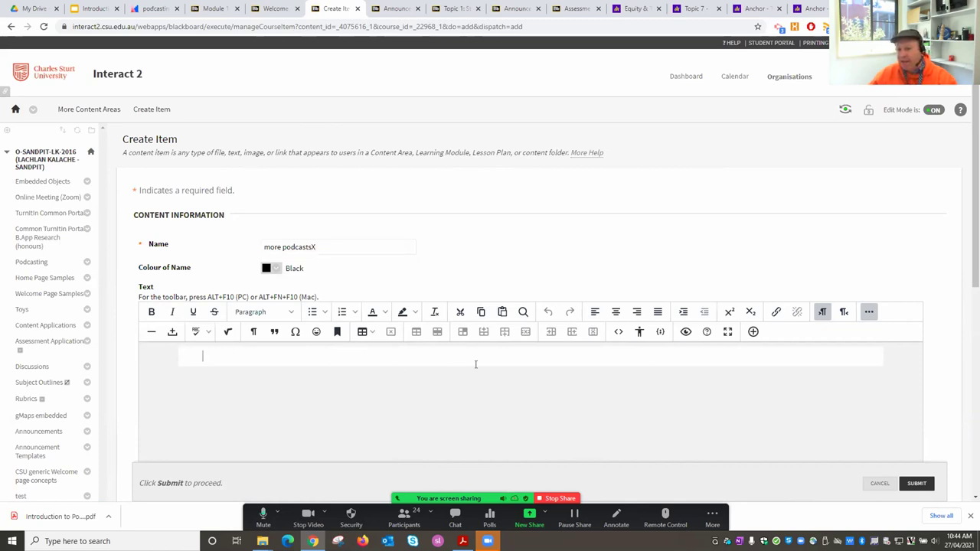
{"action": "left_click", "coordinate": [753, 333]}
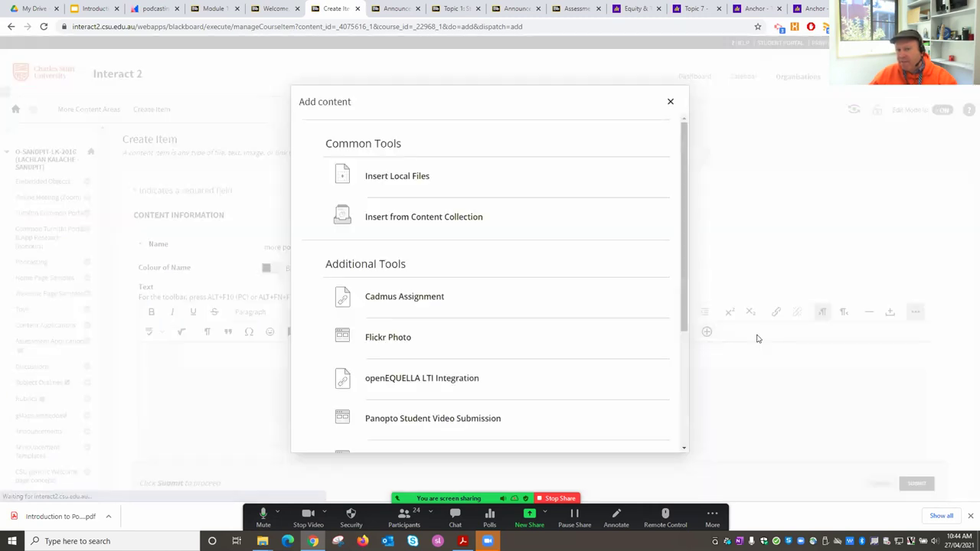
{"action": "left_click_drag", "start_coordinate": [684, 171], "coordinate": [684, 264]}
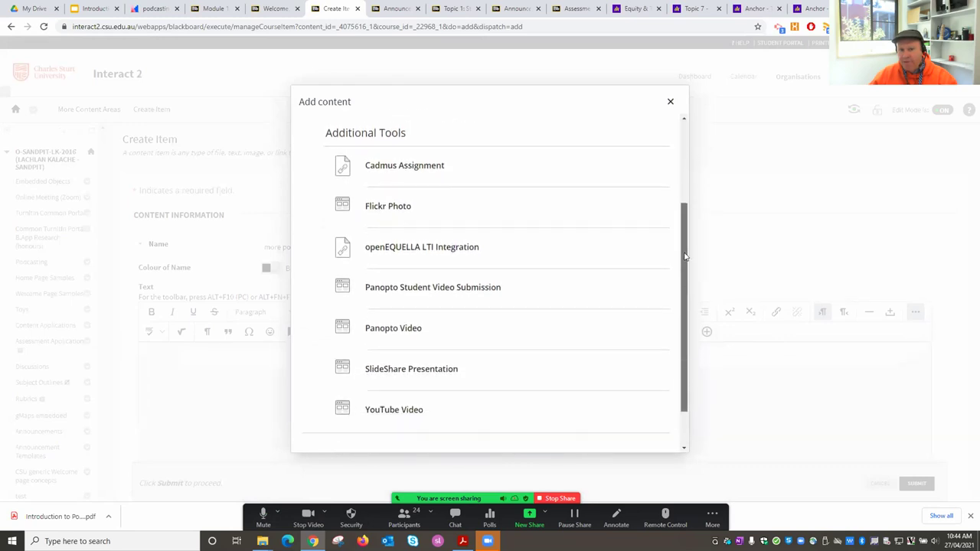
{"action": "left_click", "coordinate": [372, 328]}
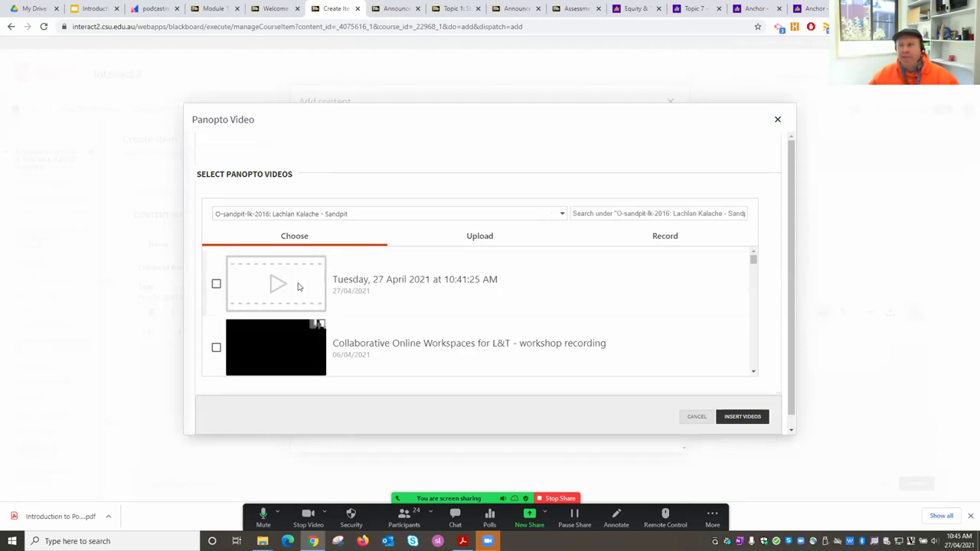
{"action": "left_click", "coordinate": [216, 285]}
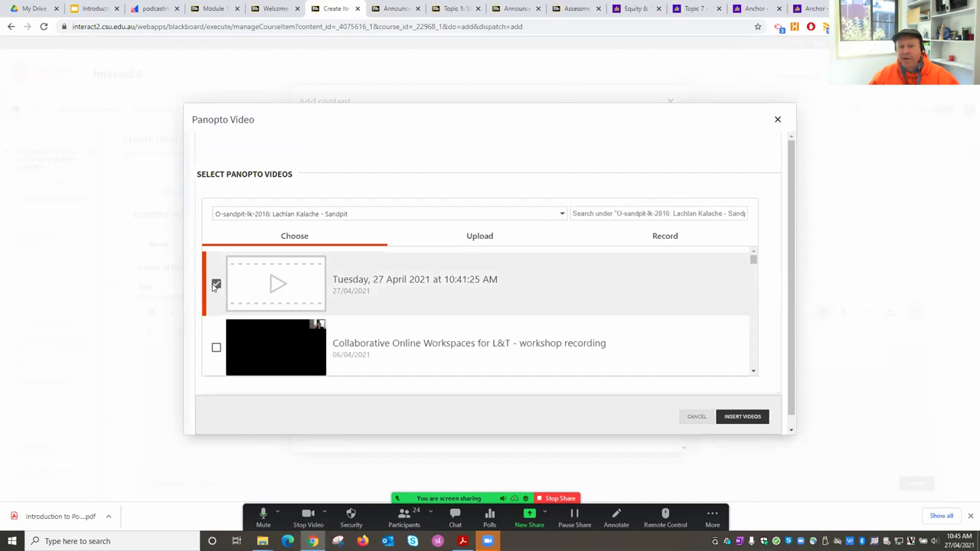
{"action": "left_click", "coordinate": [742, 416]}
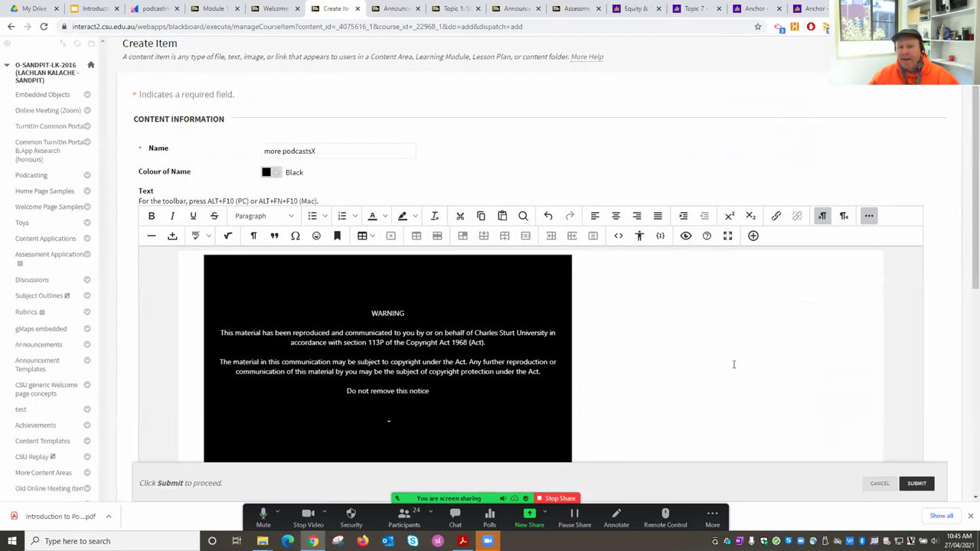
{"action": "left_click", "coordinate": [926, 485]}
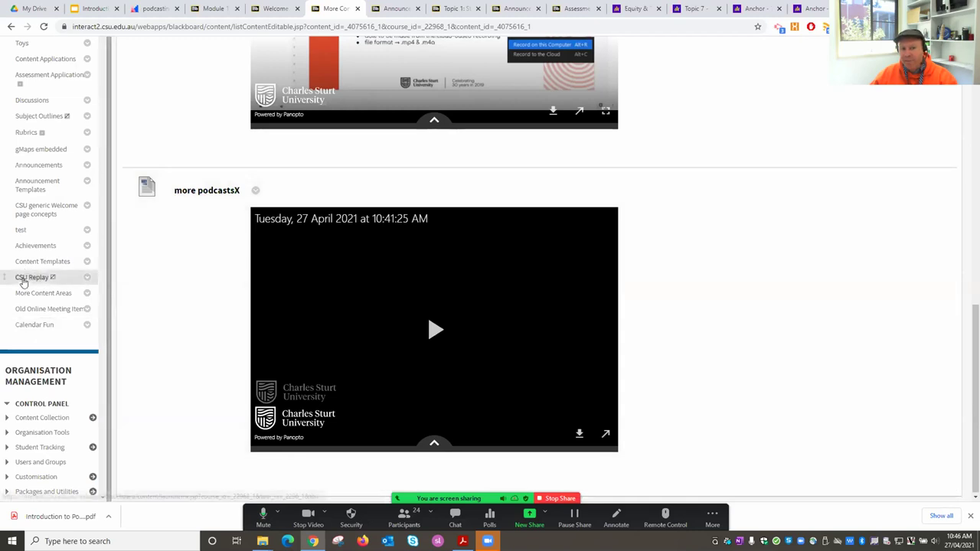
Step: Rename the CSU Replay recording "Tuesday, 27 April 2021 at 10:41:25 AM" to the attendee's first name in possessive form plus "Question about titles" and save it
{"action": "left_click", "coordinate": [23, 278]}
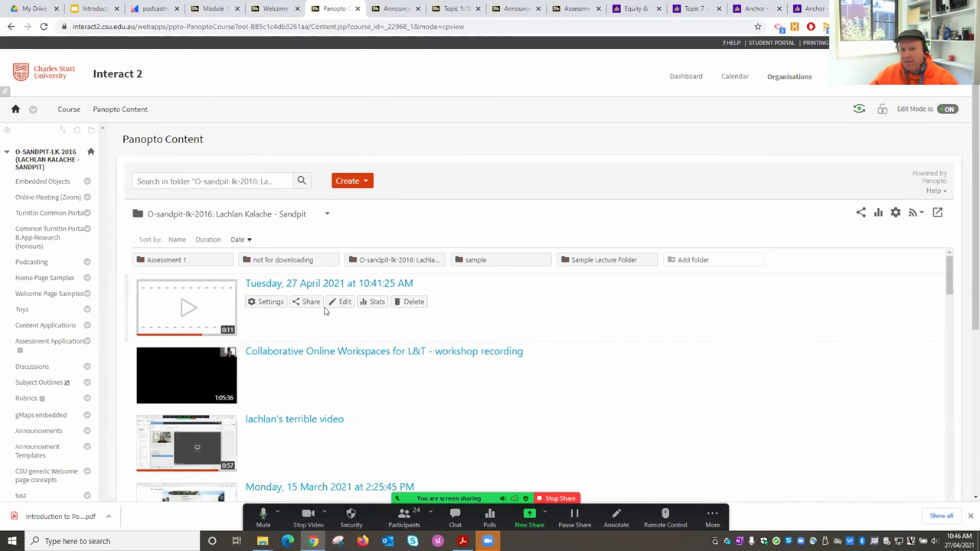
{"action": "left_click", "coordinate": [267, 302]}
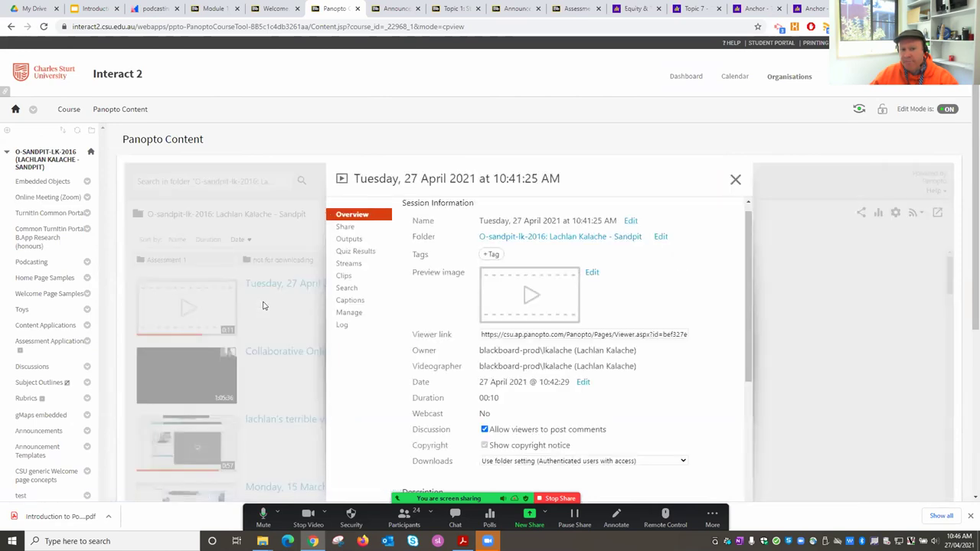
{"action": "left_click", "coordinate": [630, 221]}
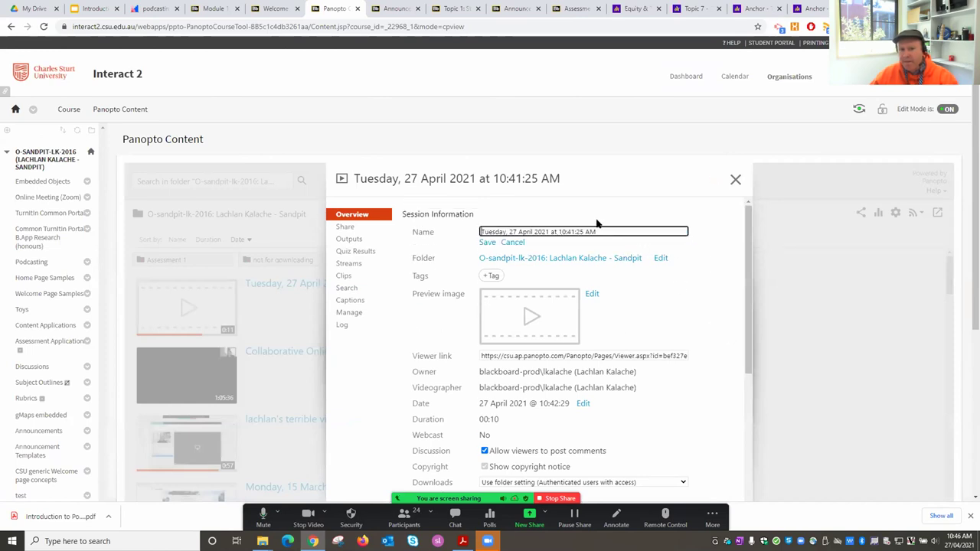
{"action": "left_click_drag", "start_coordinate": [606, 229], "coordinate": [449, 229]}
{"action": "type", "text": "Nick's Questi"}
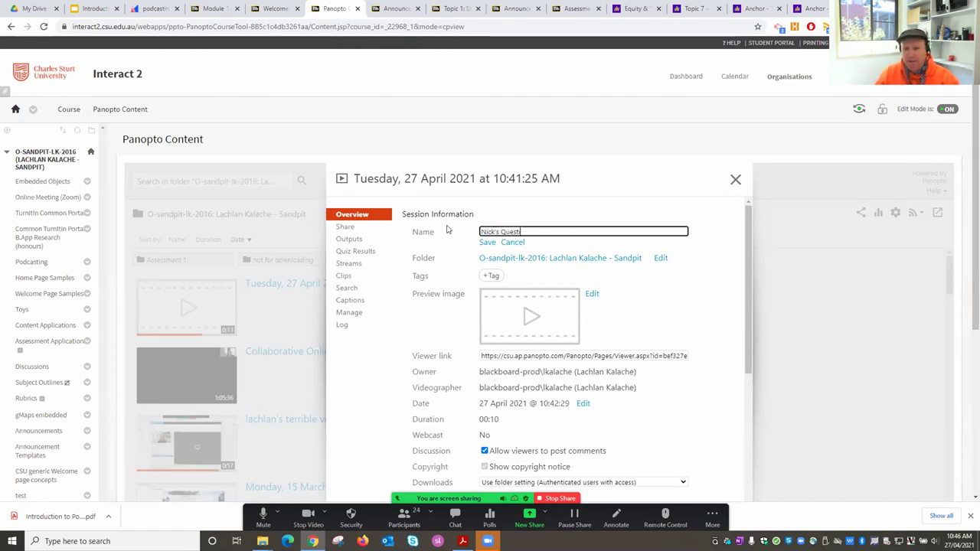
{"action": "type", "text": "on about titles"}
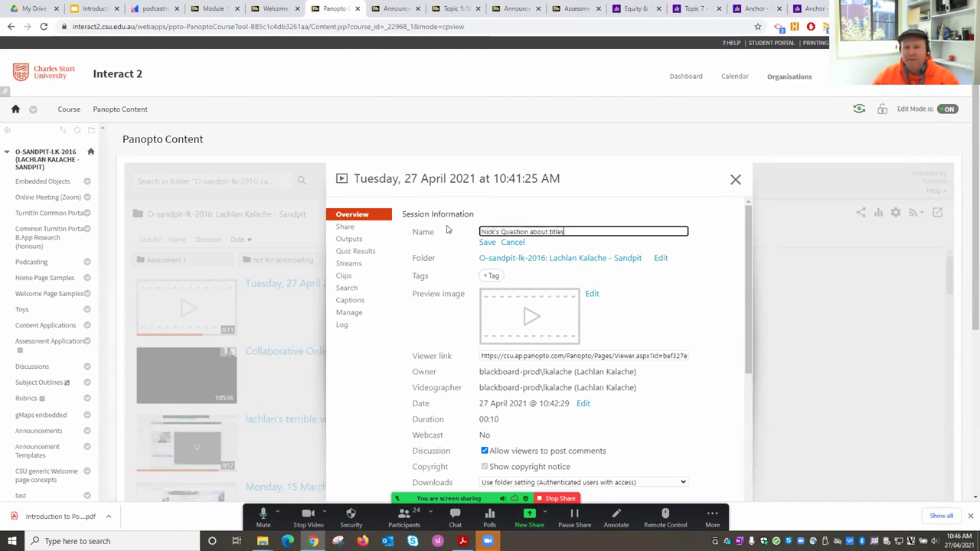
{"action": "left_click", "coordinate": [710, 318]}
{"action": "left_click", "coordinate": [487, 243]}
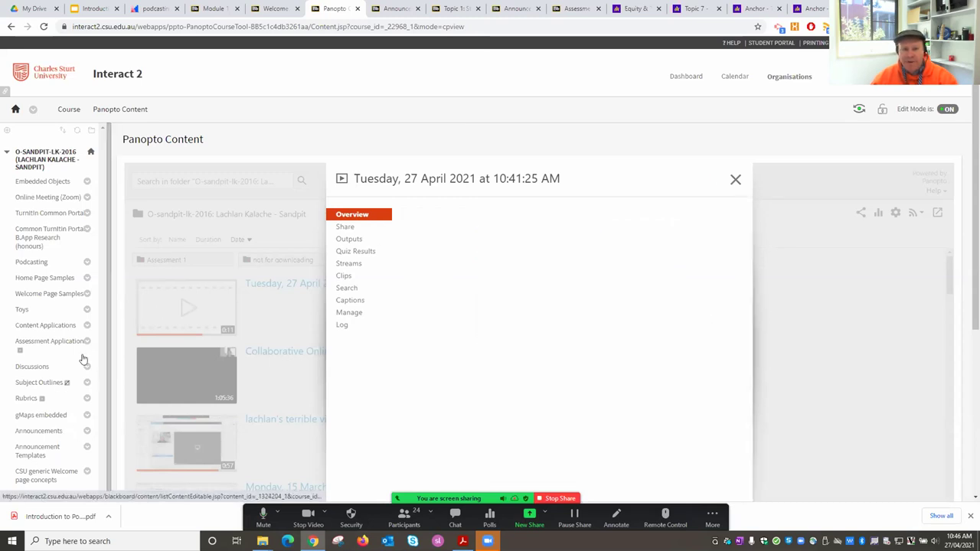
Step: Return to the sandpit's More Content Areas page and check the title shown on the recording embedded in "more podcastsX"
{"action": "scroll", "coordinate": [96, 290], "scroll_direction": "down", "scroll_amount": 3}
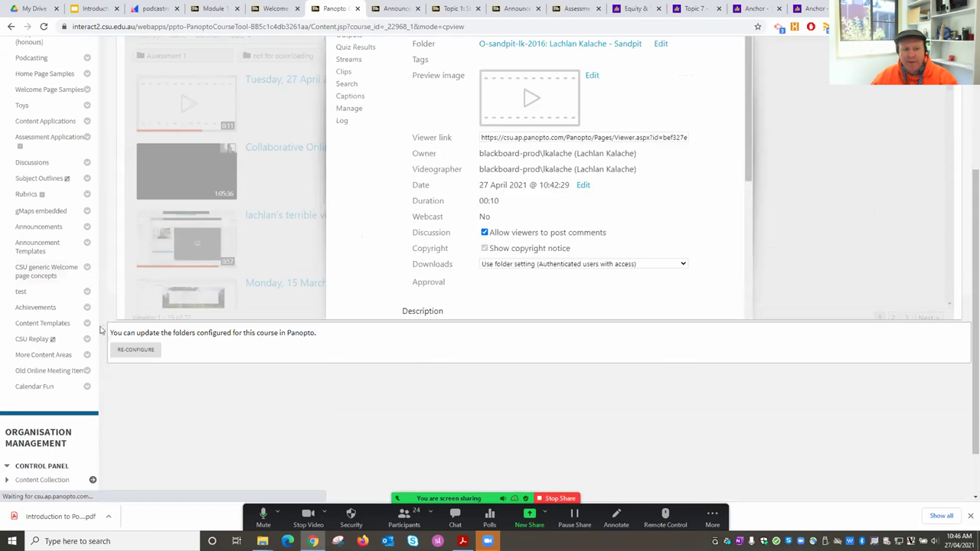
{"action": "scroll", "coordinate": [122, 354], "scroll_direction": "up", "scroll_amount": 1}
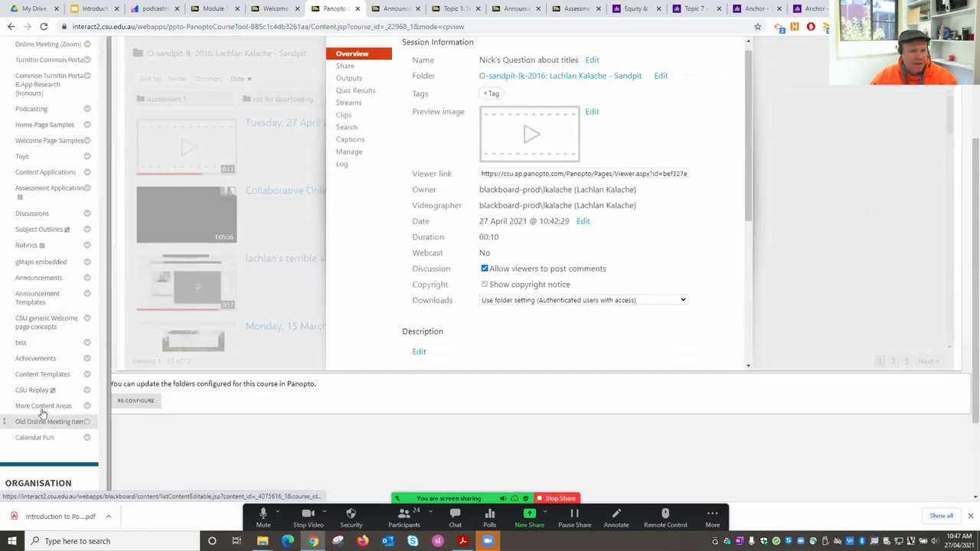
{"action": "left_click", "coordinate": [42, 406]}
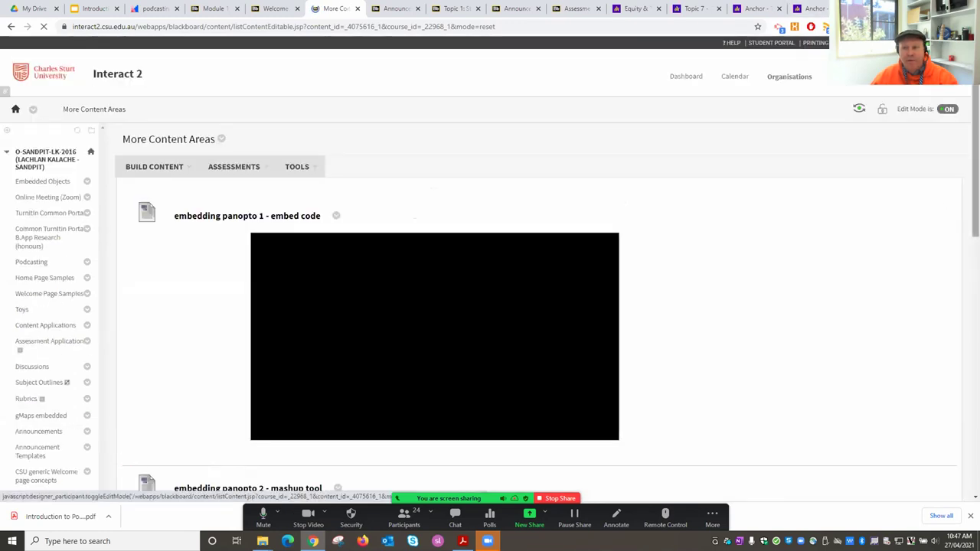
{"action": "scroll", "coordinate": [671, 386], "scroll_direction": "down", "scroll_amount": 4}
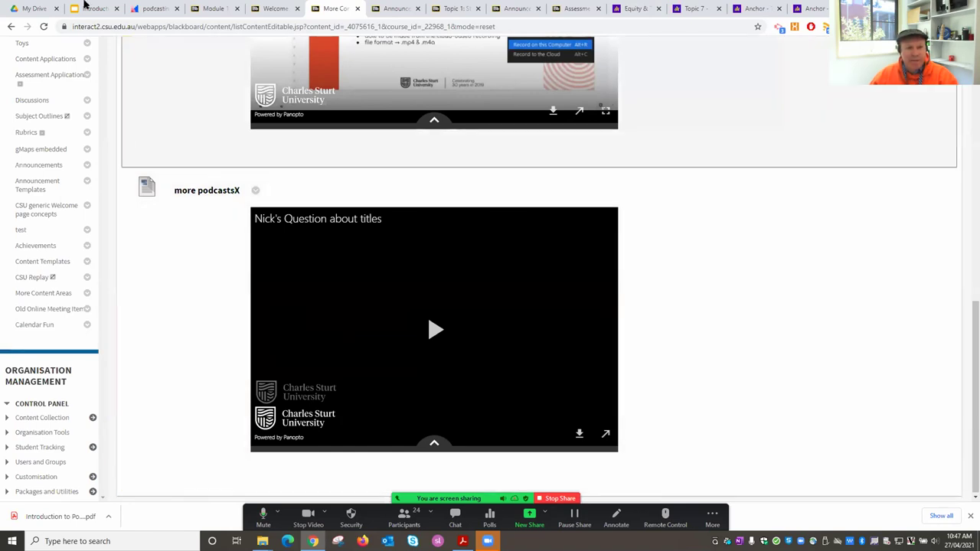
Step: Switch to the Introduction to Podcasting presentation in Google Slides and show the Teaching Ideas slide
{"action": "left_click", "coordinate": [95, 8]}
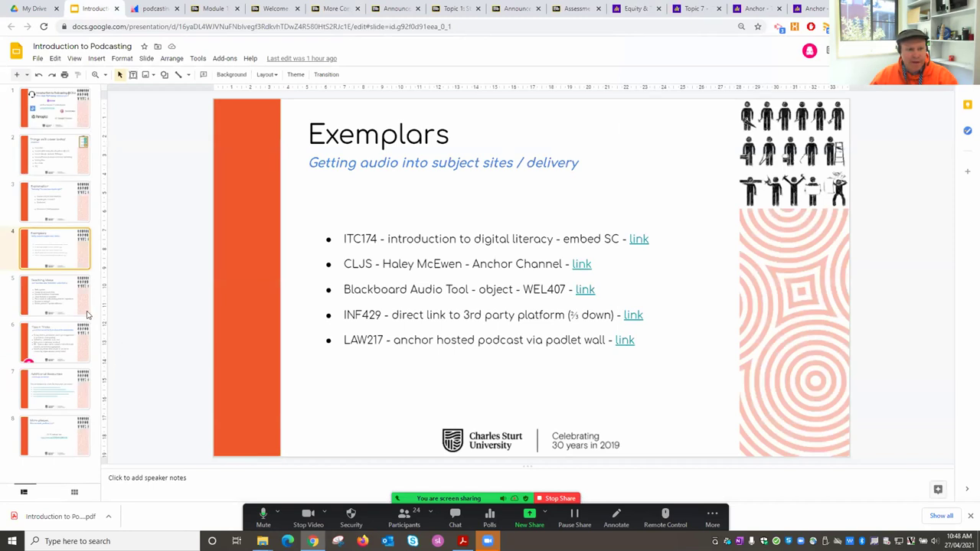
{"action": "left_click", "coordinate": [52, 301]}
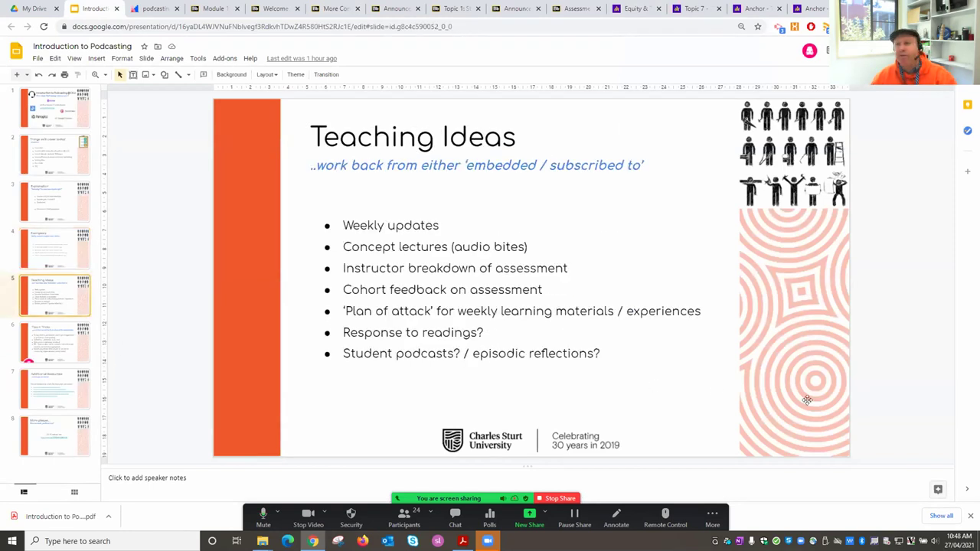